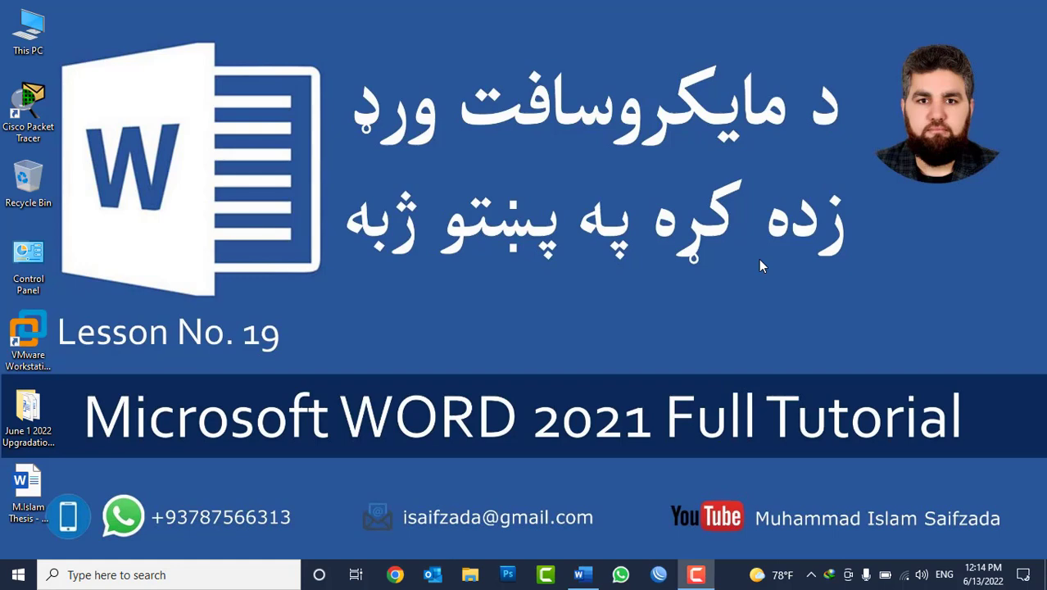
Step: Refresh the desktop, then start Word from the taskbar with blank Document1
right_click(543, 176)
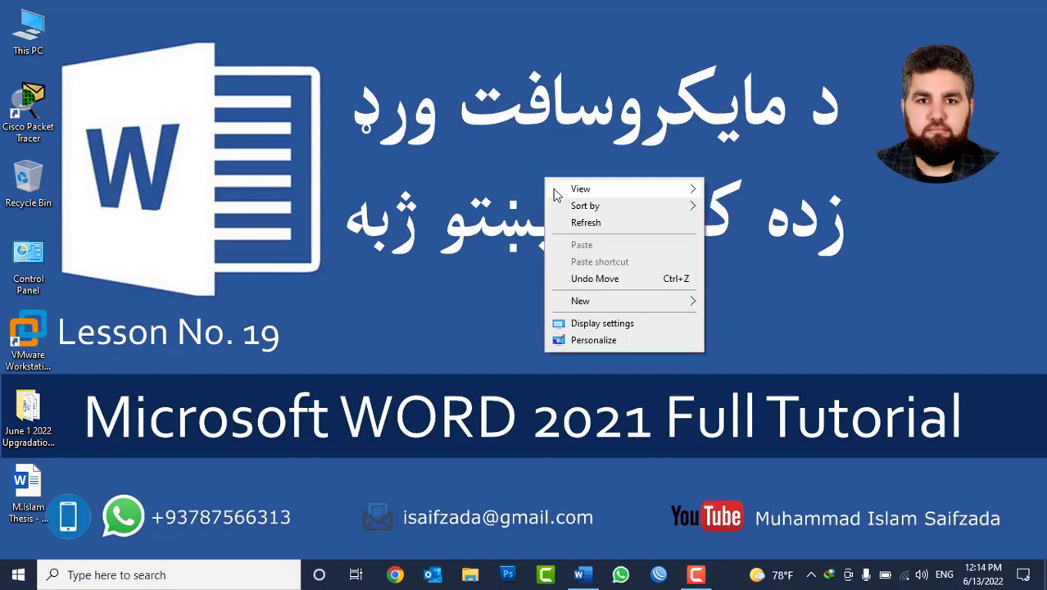
left_click(579, 223)
left_click(582, 574)
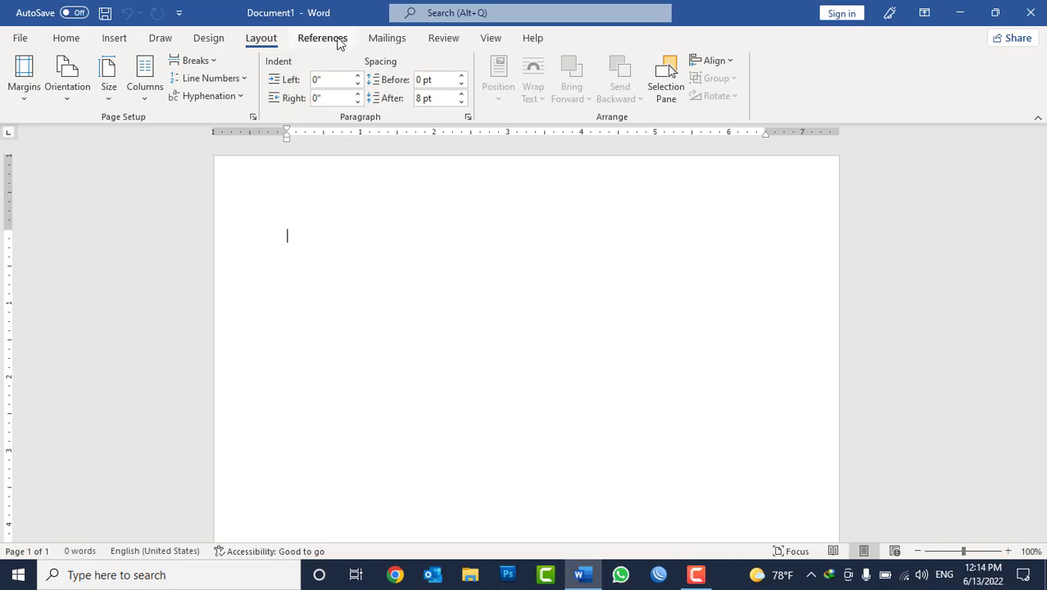
Step: Switch to the References tab with the Master Thesis document open
left_click(339, 44)
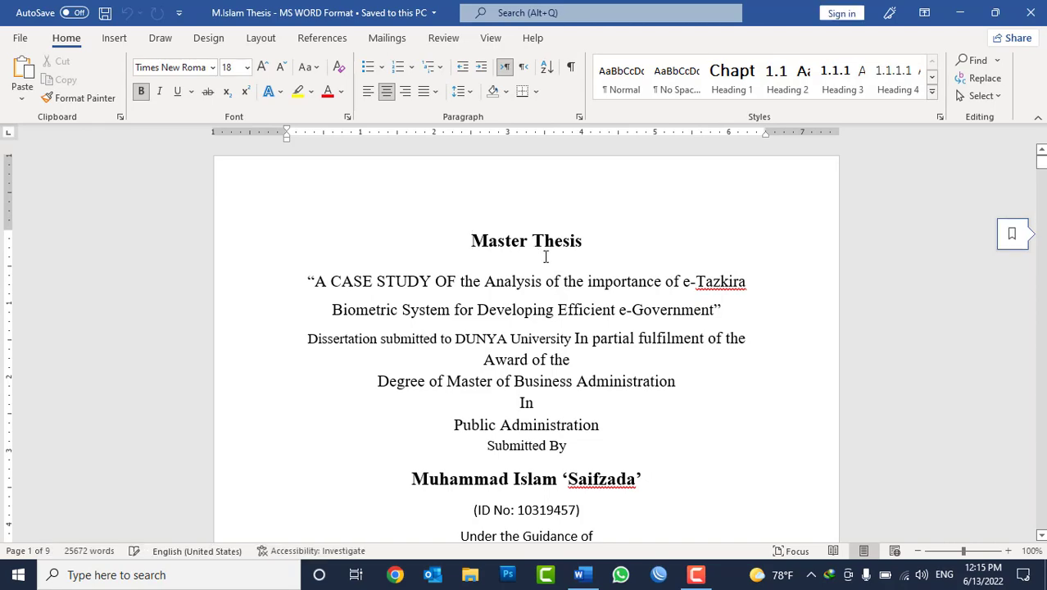
Step: Scroll past the title, declaration, certificate, acknowledgement and abstract pages to the Table of Contents
scroll(545, 257, "down", 2)
scroll(545, 257, "down", 2)
scroll(546, 259, "down", 3)
scroll(546, 259, "down", 3)
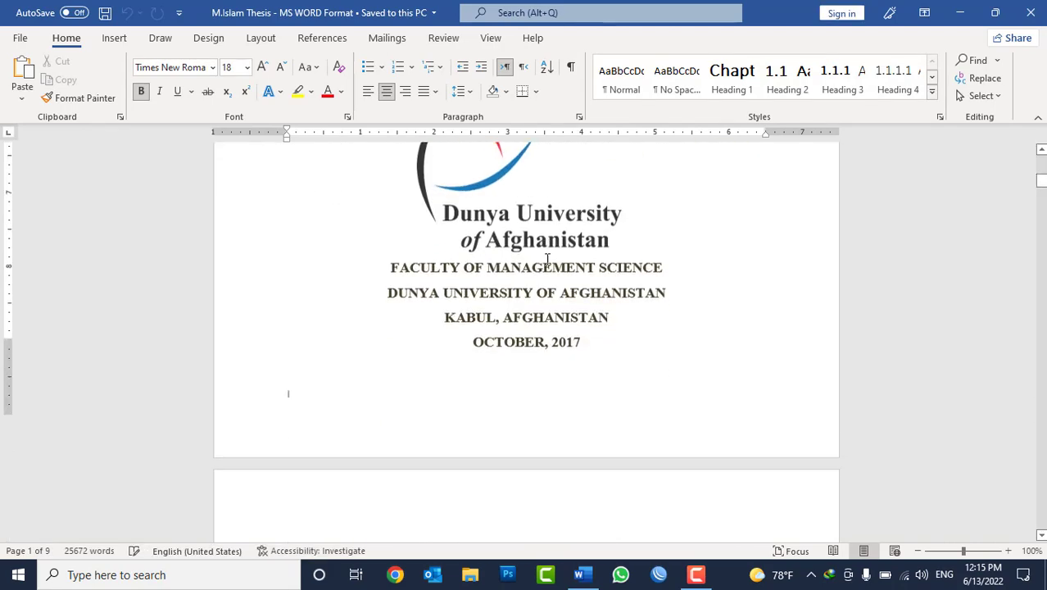
scroll(546, 259, "down", 4)
scroll(546, 259, "down", 4)
scroll(547, 258, "down", 5)
scroll(548, 259, "down", 4)
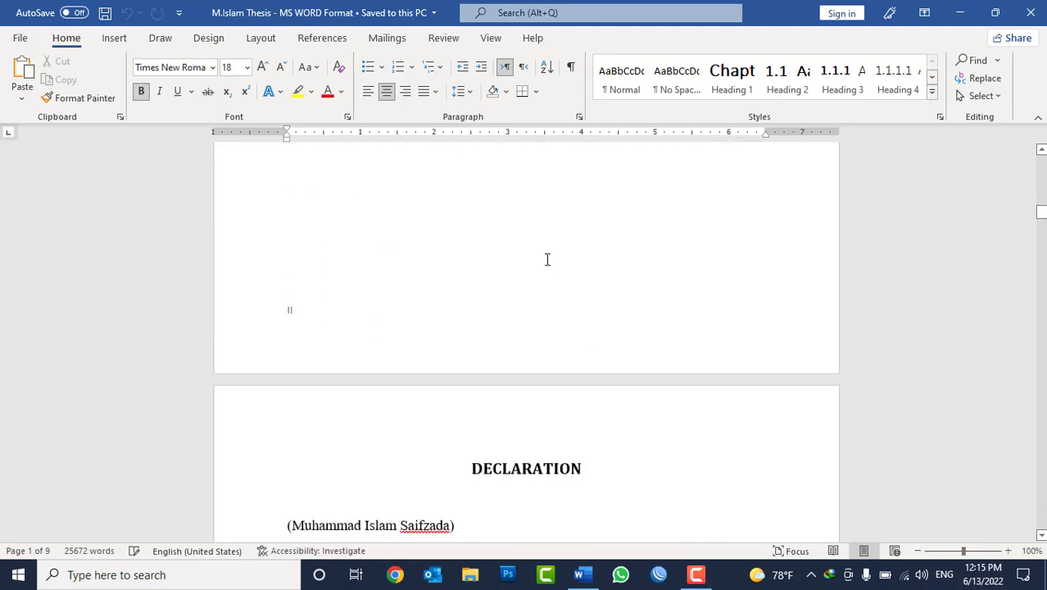
scroll(547, 261, "down", 5)
scroll(548, 262, "down", 3)
scroll(549, 267, "down", 2)
scroll(549, 267, "down", 3)
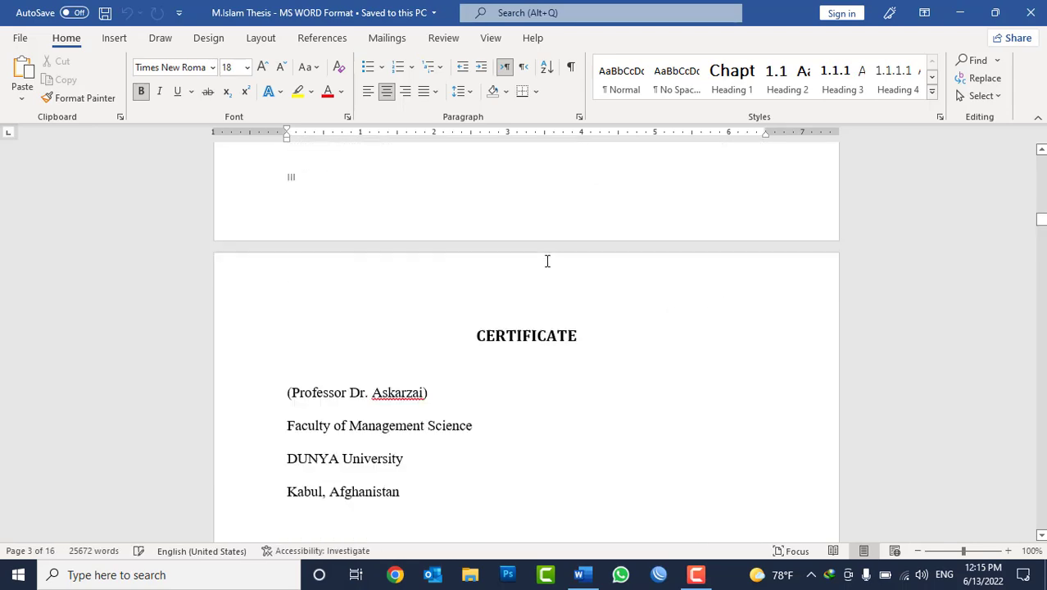
scroll(547, 260, "down", 1)
scroll(547, 260, "down", 2)
scroll(548, 260, "down", 2)
scroll(548, 260, "down", 3)
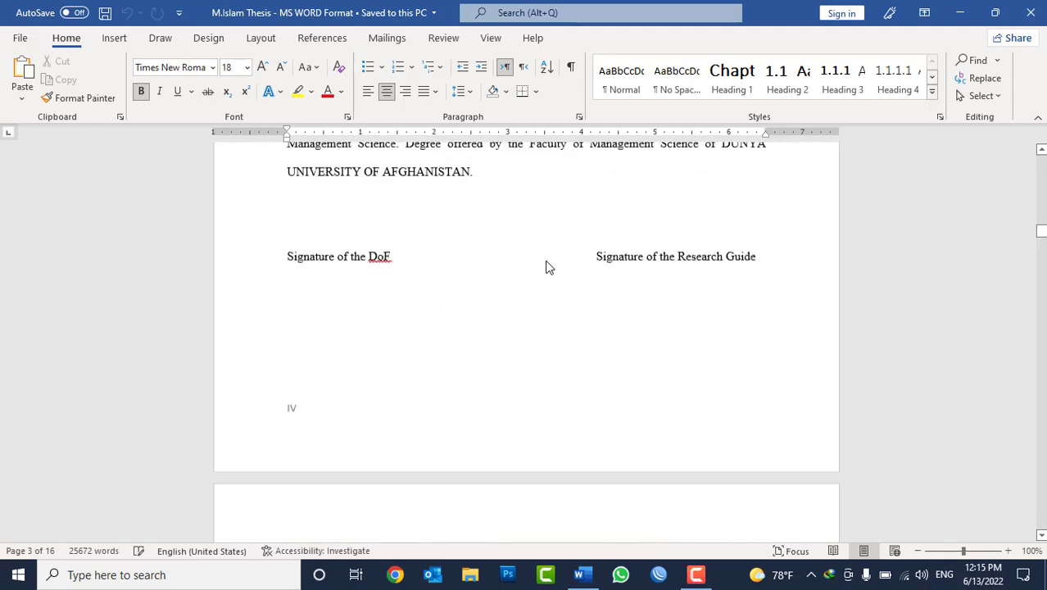
scroll(549, 267, "down", 5)
scroll(545, 260, "up", 3)
scroll(541, 271, "up", 2)
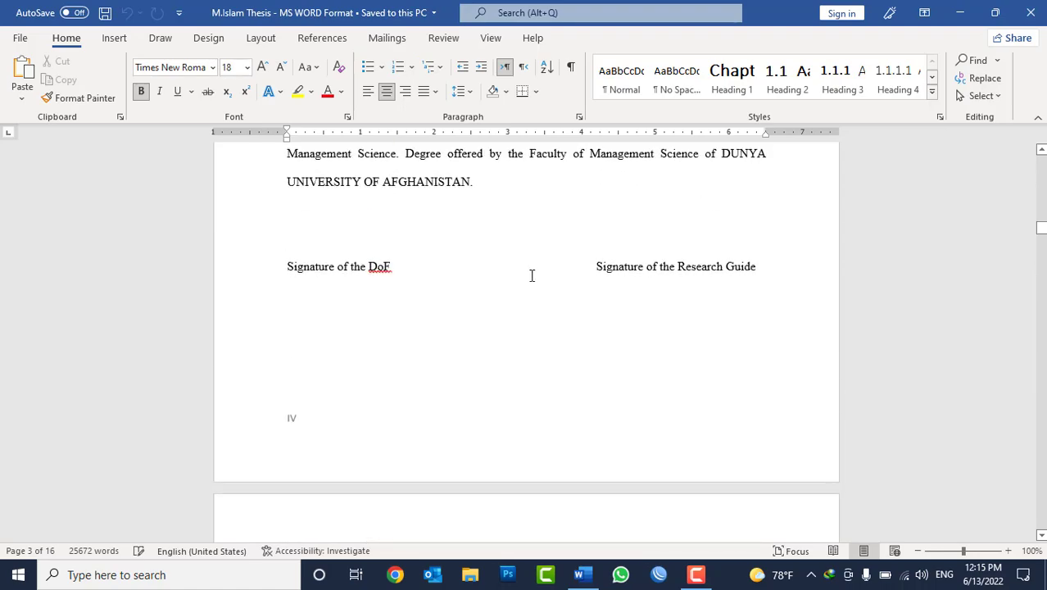
scroll(292, 433, "down", 1)
scroll(334, 407, "down", 3)
scroll(335, 408, "down", 5)
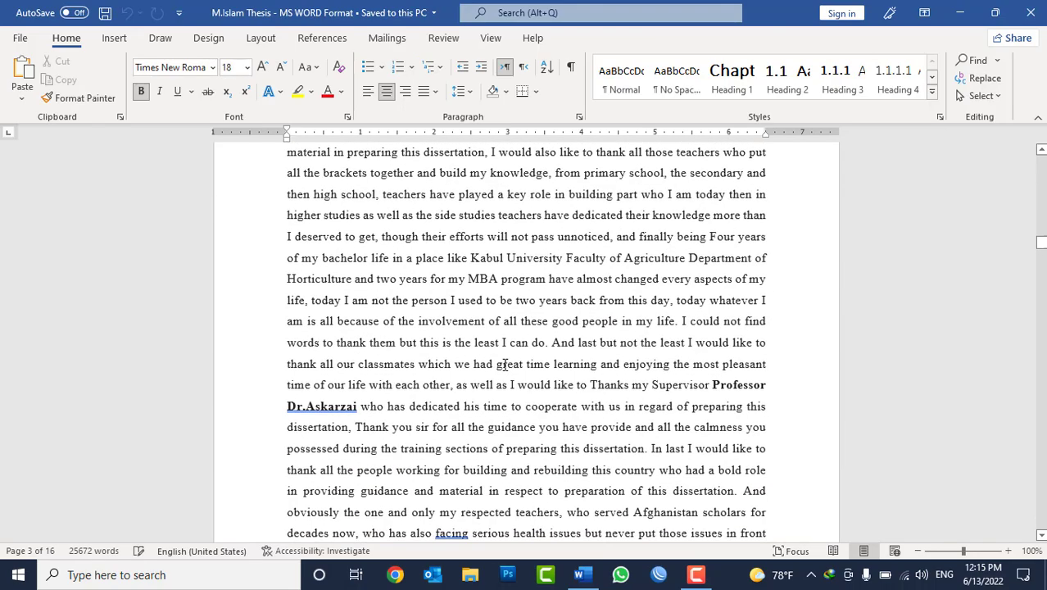
scroll(514, 371, "down", 3)
scroll(514, 371, "down", 1)
scroll(515, 371, "down", 2)
scroll(459, 352, "down", 8)
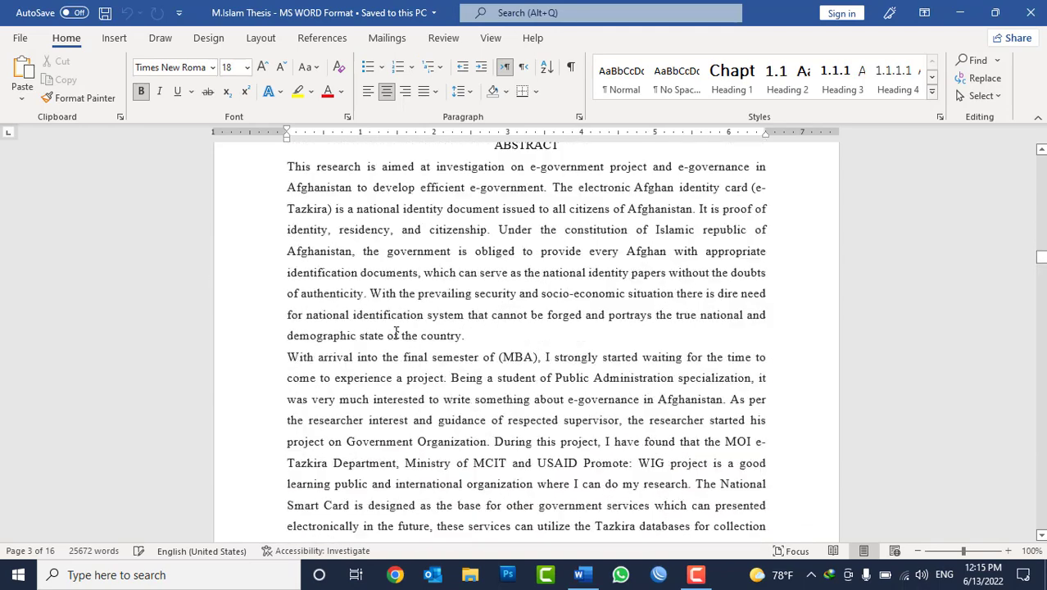
scroll(397, 332, "down", 4)
scroll(397, 332, "down", 3)
scroll(378, 358, "down", 3)
scroll(330, 400, "down", 6)
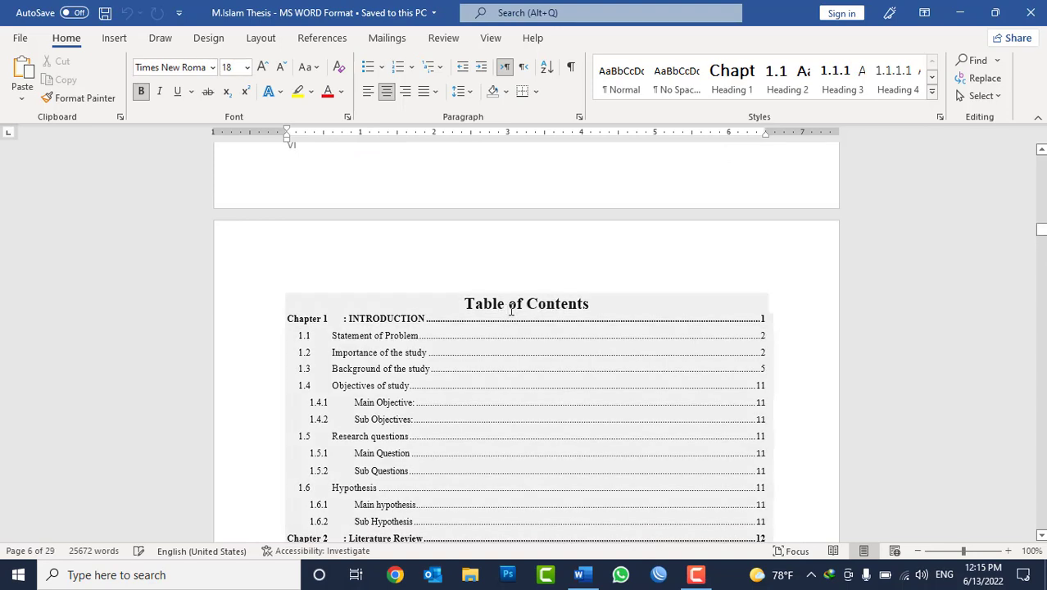
Step: Open and close the References Table of Contents gallery twice, then click inside the thesis contents
left_click(327, 39)
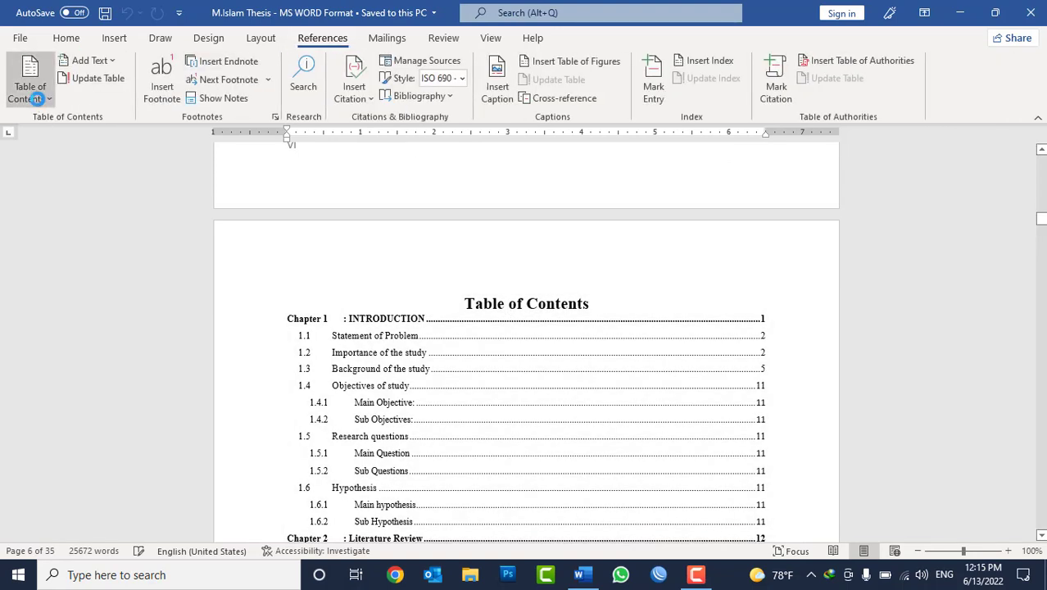
left_click(37, 99)
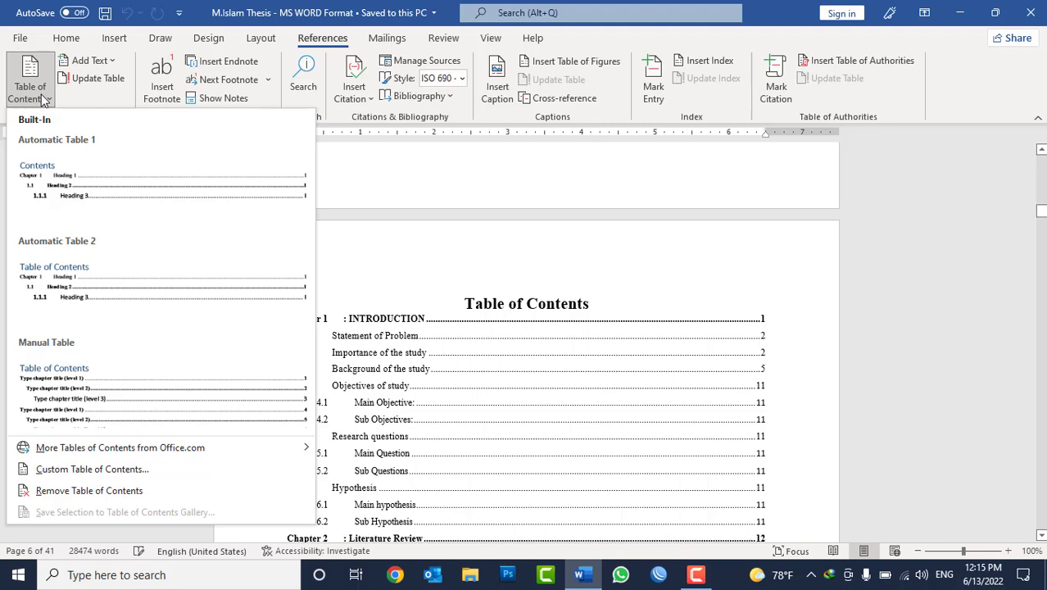
left_click(42, 100)
left_click(70, 39)
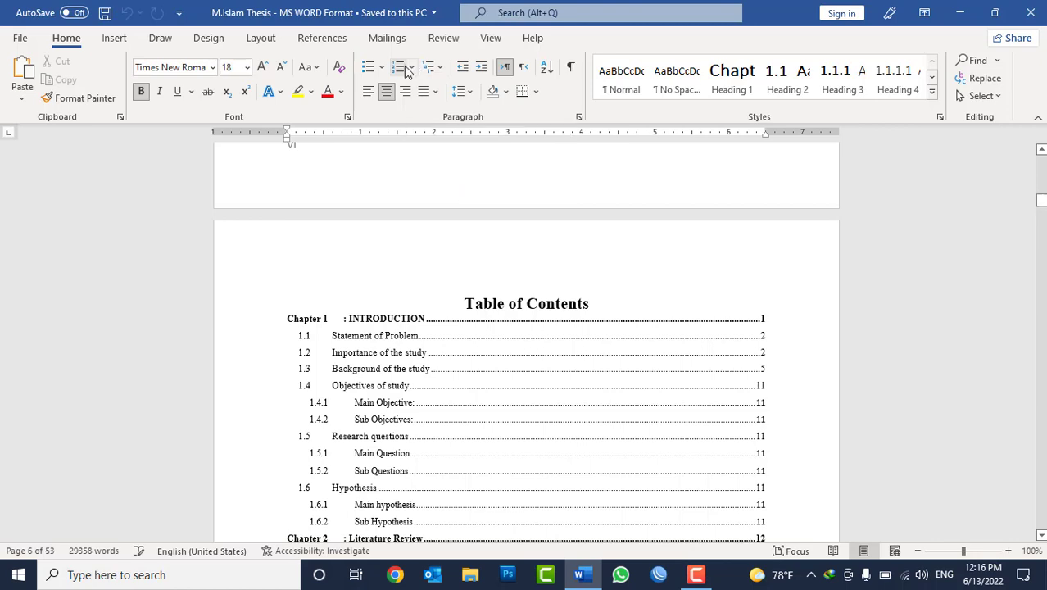
left_click(321, 38)
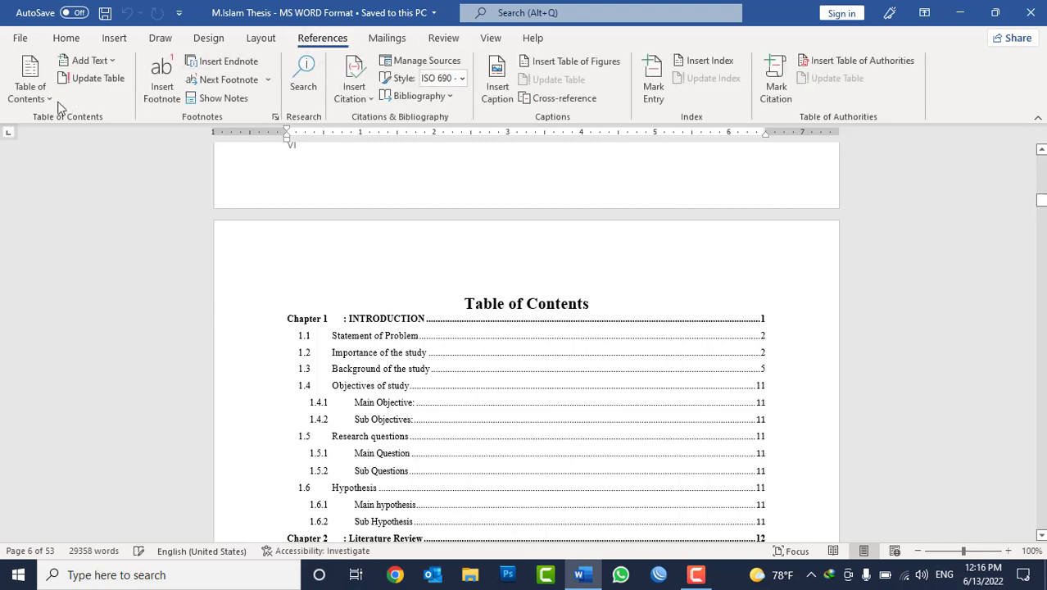
left_click(33, 92)
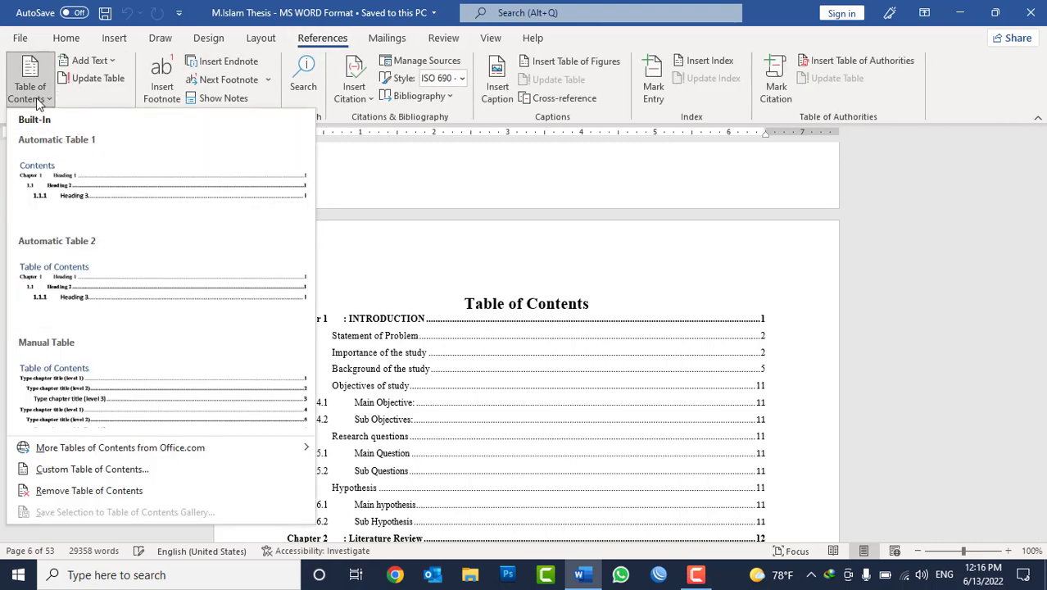
left_click(36, 97)
left_click(590, 383)
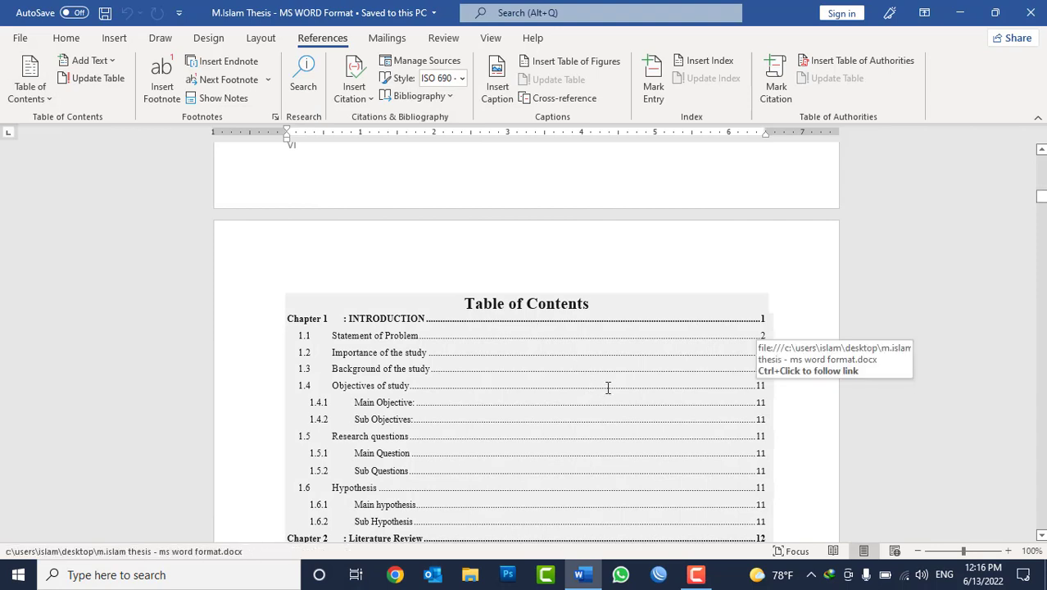
Step: Create a new document with an Afghanistan heading followed by =rand(20) sample paragraphs
key("ctrl+n")
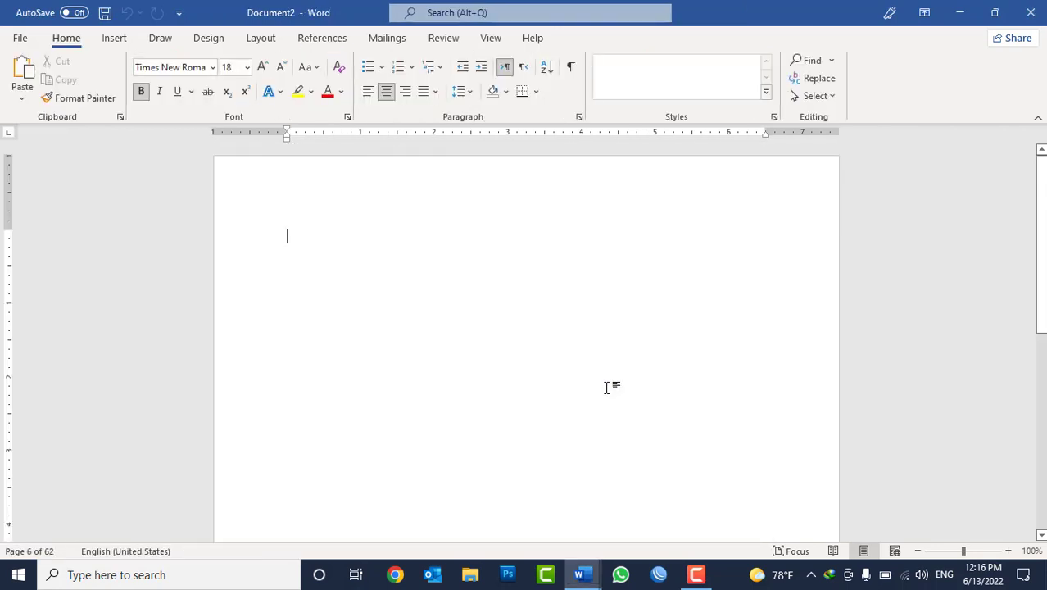
type("=ra")
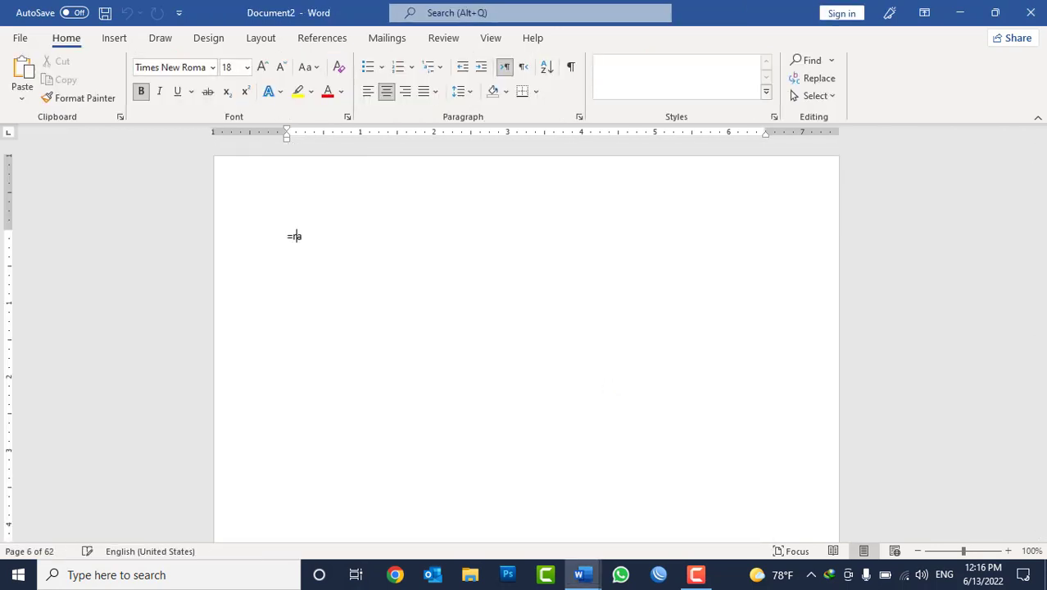
type("Afgh")
type("anistan")
key("Return")
type("nd(1")
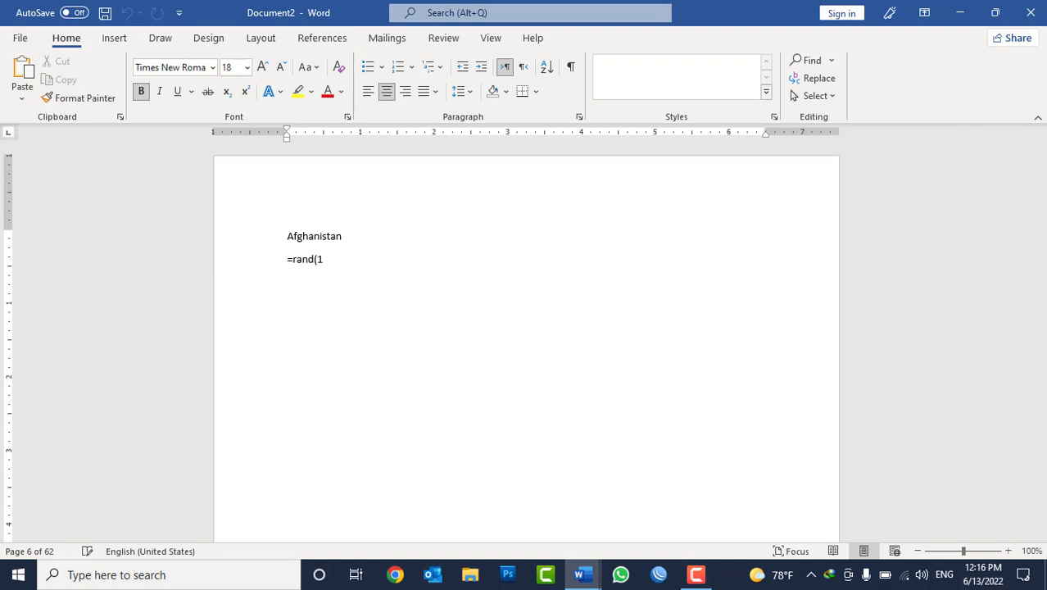
type("22)")
key("BackSpace")
key("BackSpace")
key("BackSpace")
type("20)")
key("Return")
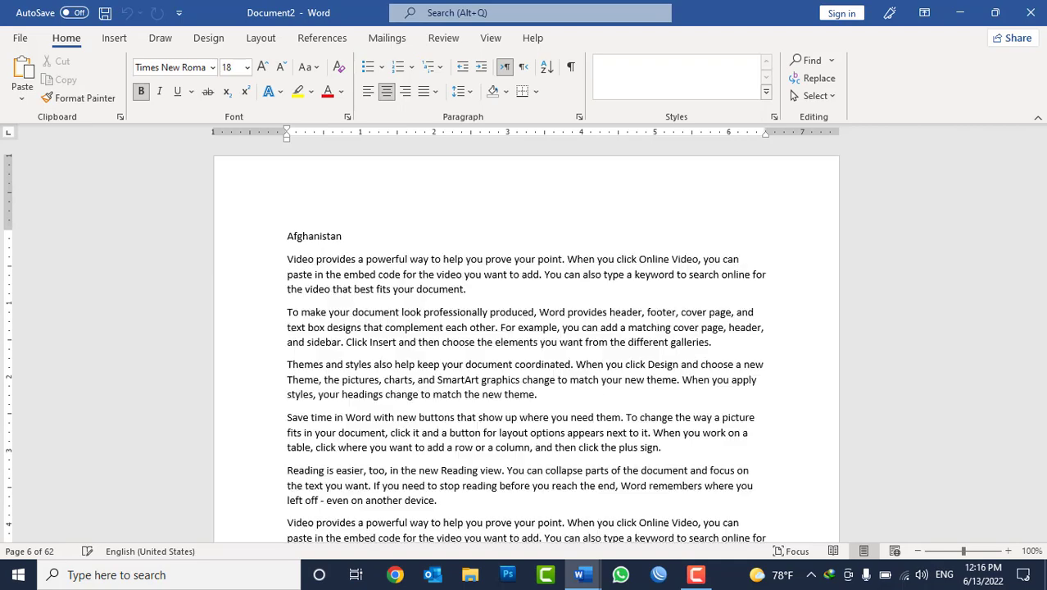
scroll(525, 341, "down", 5)
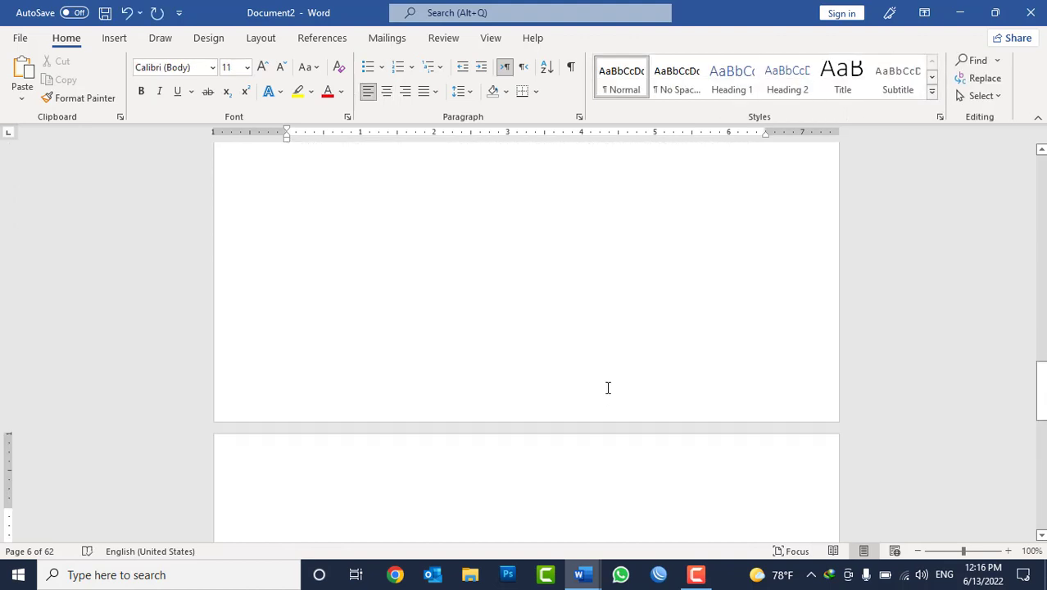
Step: Add further country sections, including Iran and India, on new pages with =rand(30) filler paragraphs
type("Iran")
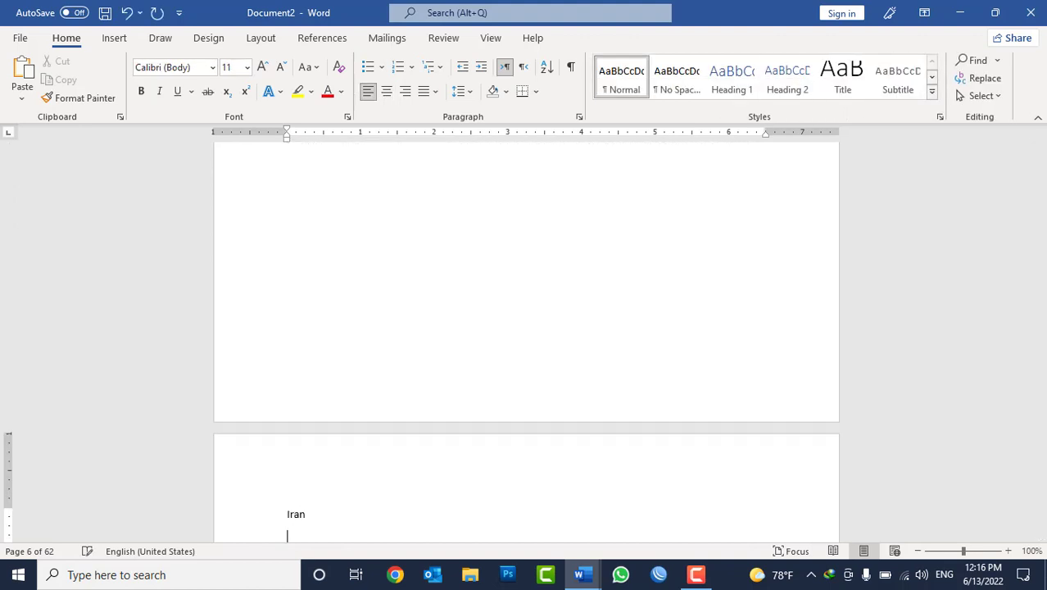
type("d")
type("0")
type(")")
key("Return")
key("ctrl+Return")
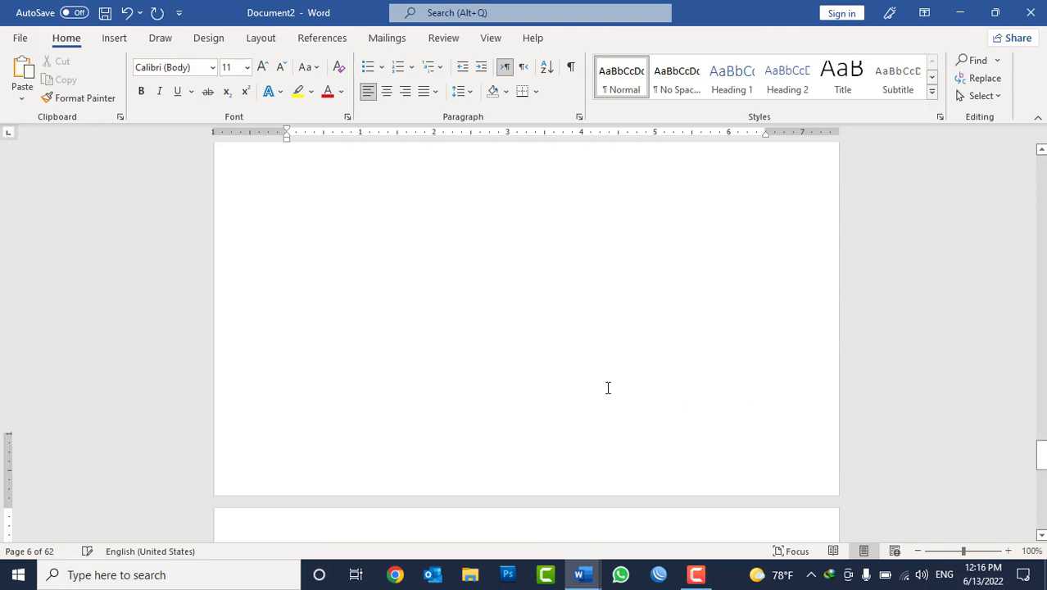
type("Pakista")
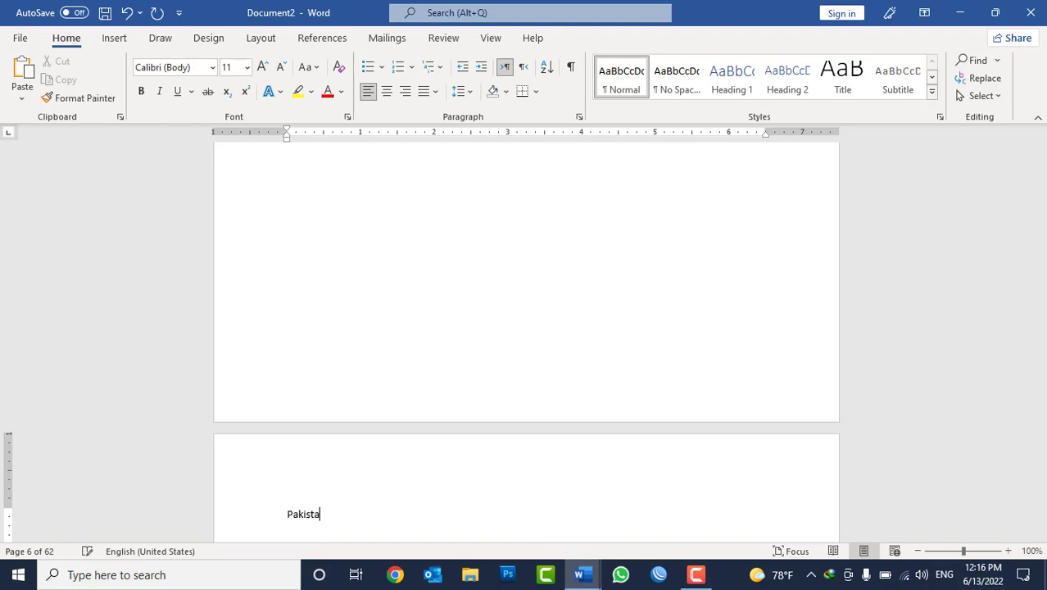
type("=rand(")
type("30)")
key("Return")
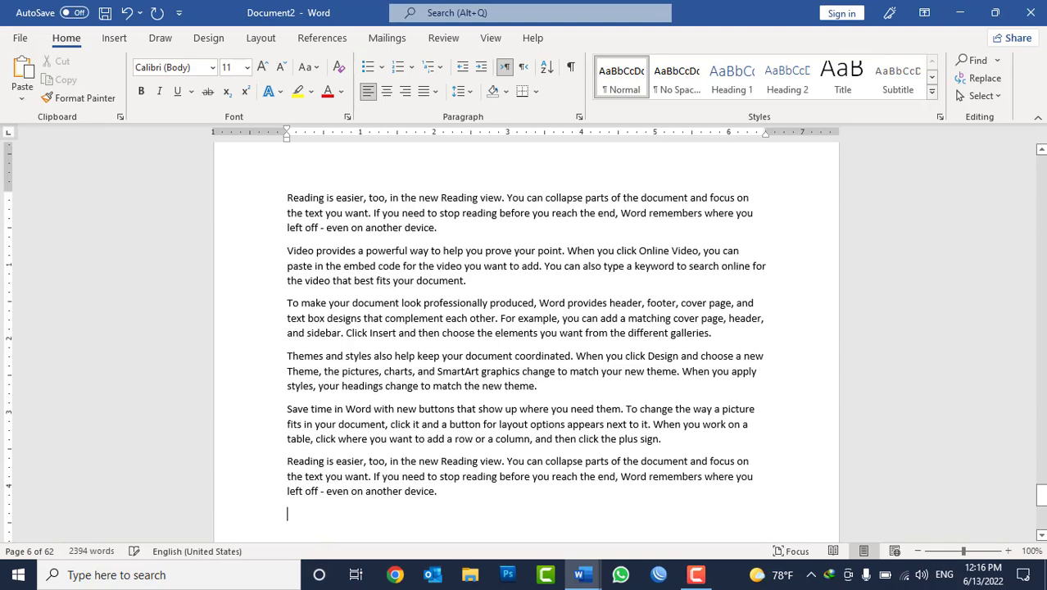
key("ctrl+Return")
type("Ind")
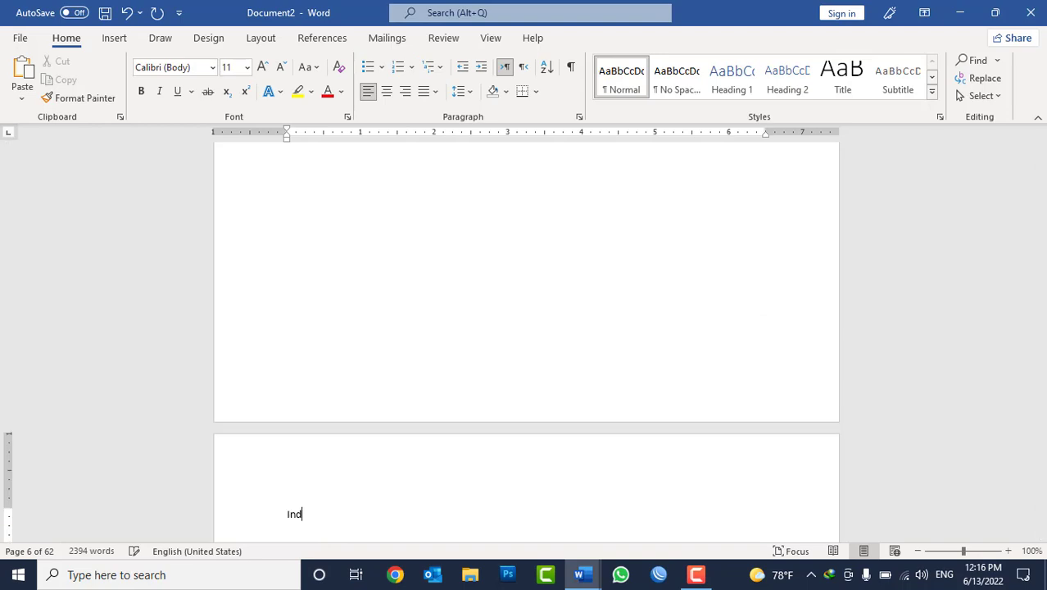
type("ia")
type("rand(30")
type(")")
key("Return")
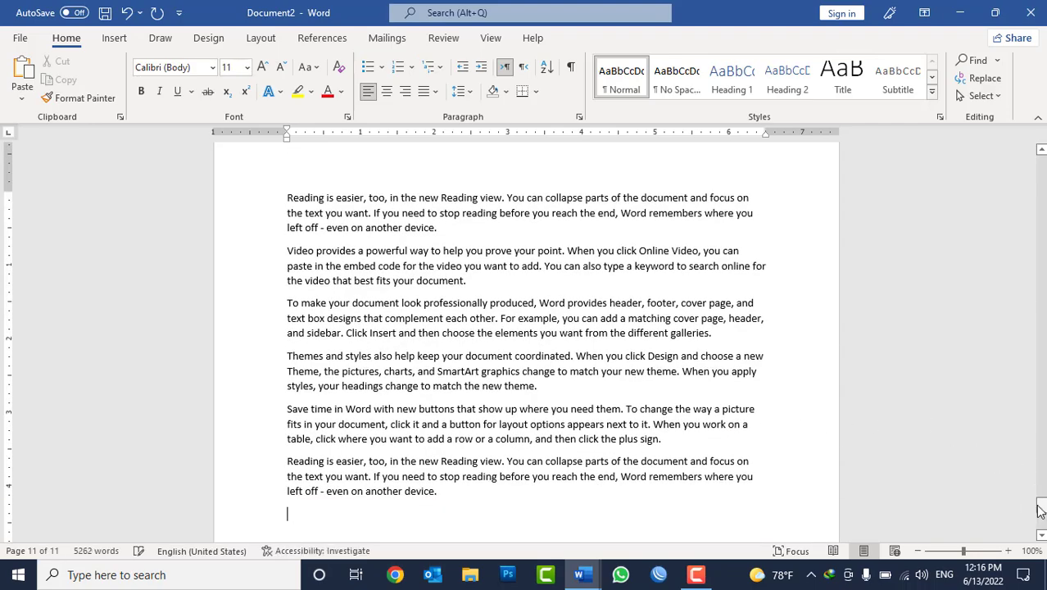
left_click_drag(1039, 509, 1027, 154)
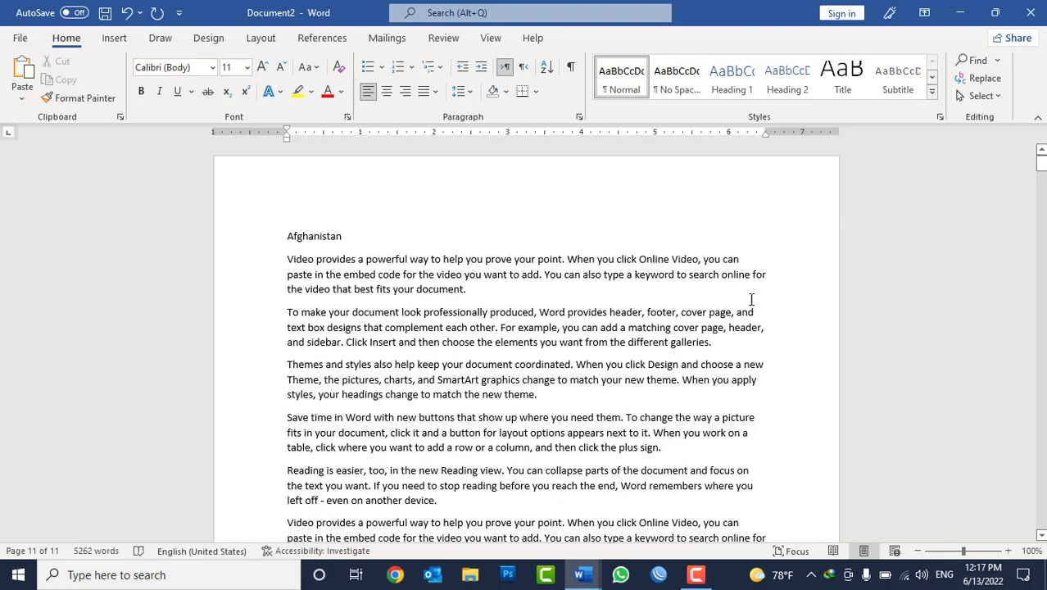
Step: Insert a Ctrl+Enter page break before the 'Afghanistan' heading, leaving page 1 empty
double_click(331, 239)
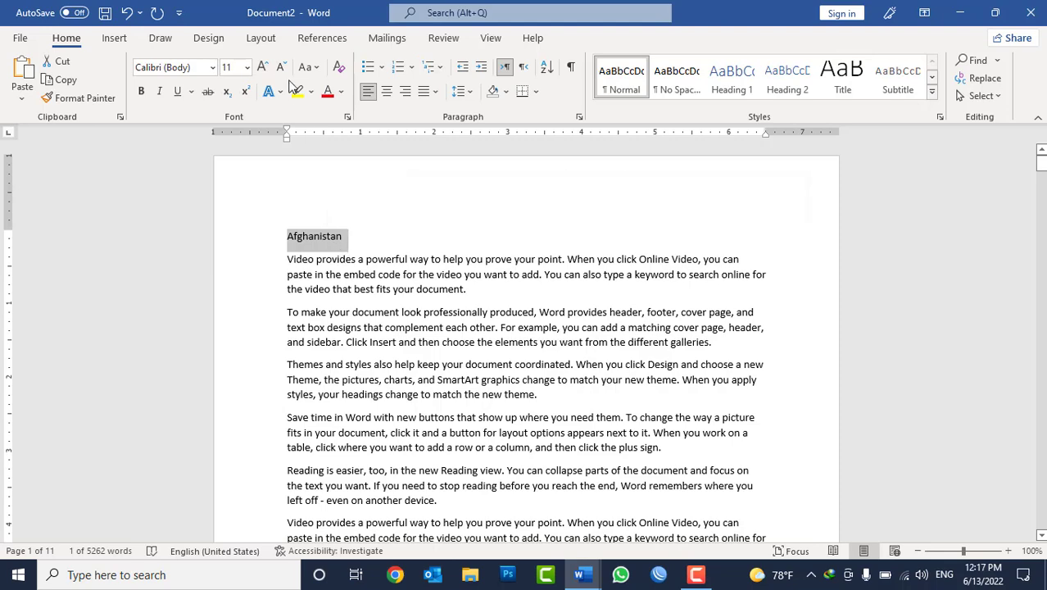
left_click(321, 37)
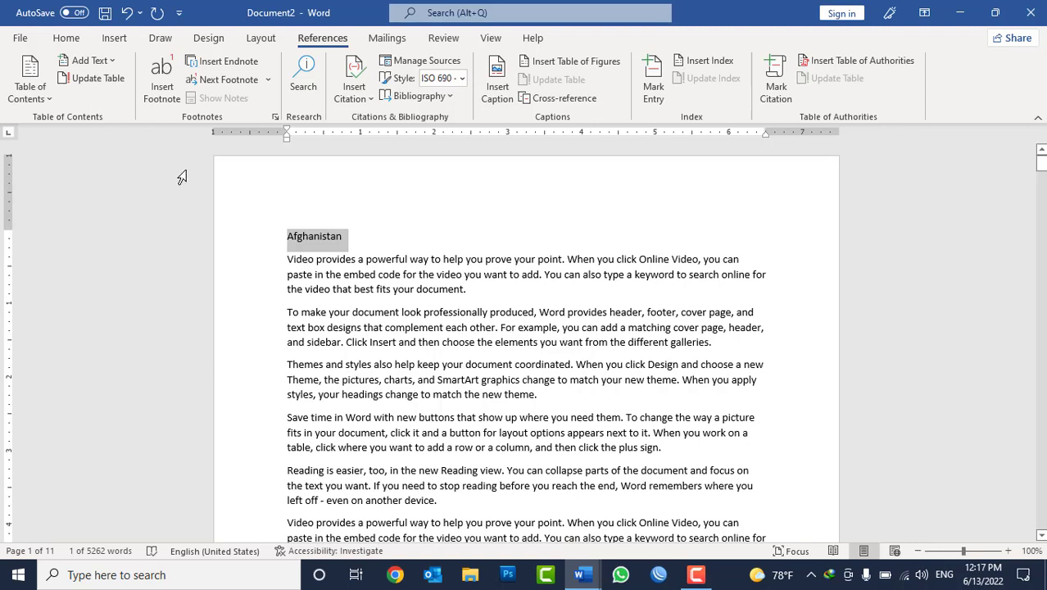
left_click(288, 237)
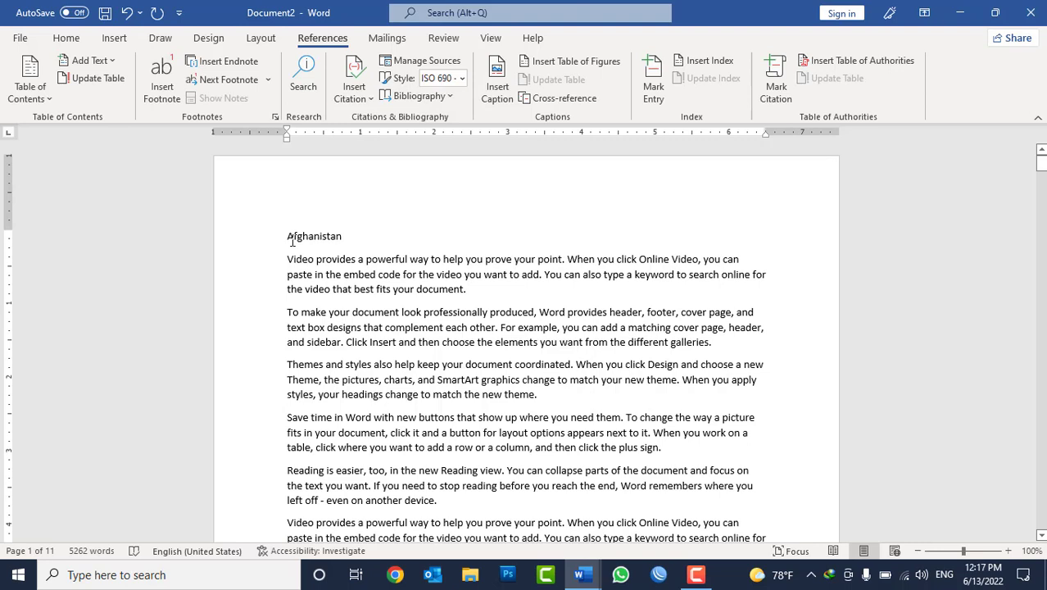
key("ctrl+Return")
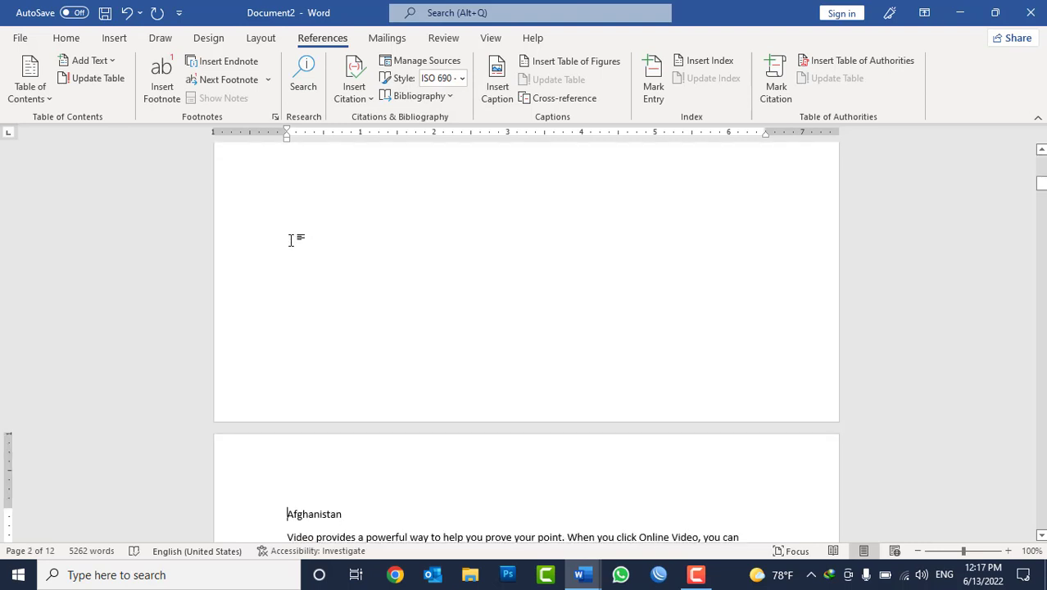
scroll(375, 240, "up", 5)
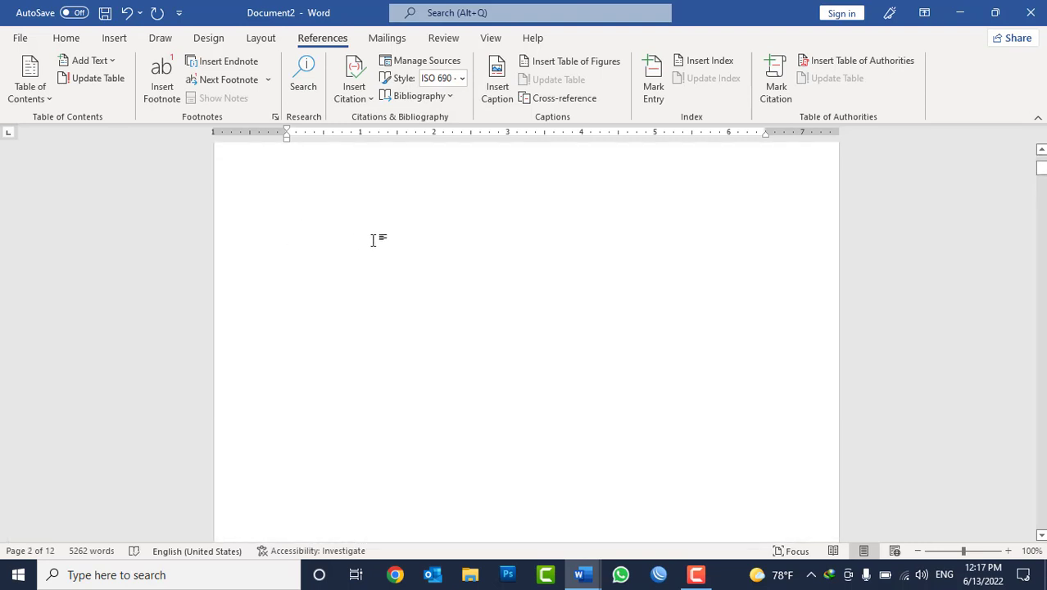
scroll(377, 238, "up", 1)
left_click(389, 226)
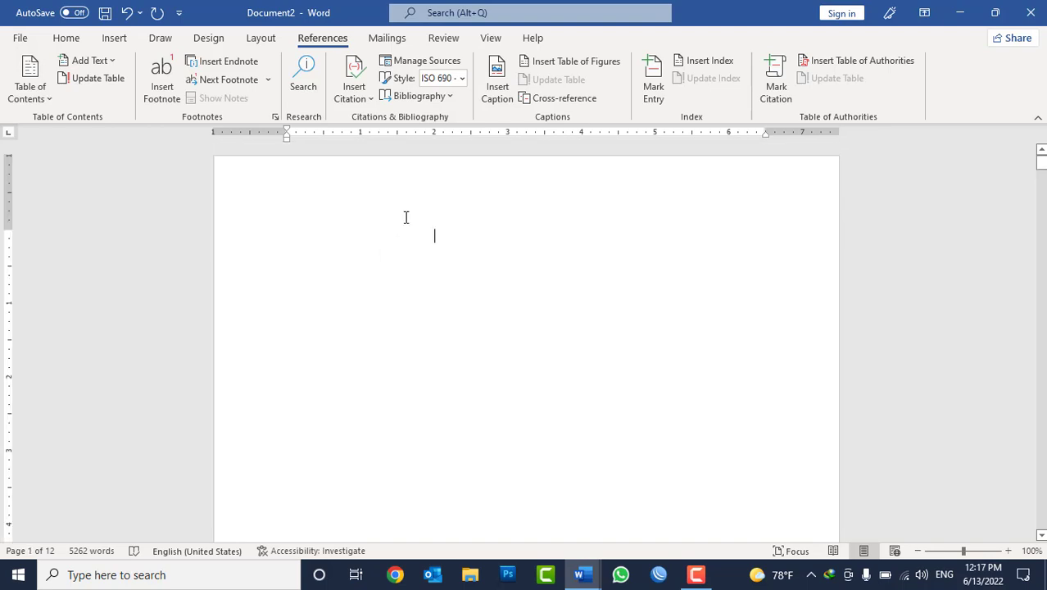
scroll(407, 217, "down", 5)
scroll(407, 217, "down", 4)
scroll(328, 286, "down", 2)
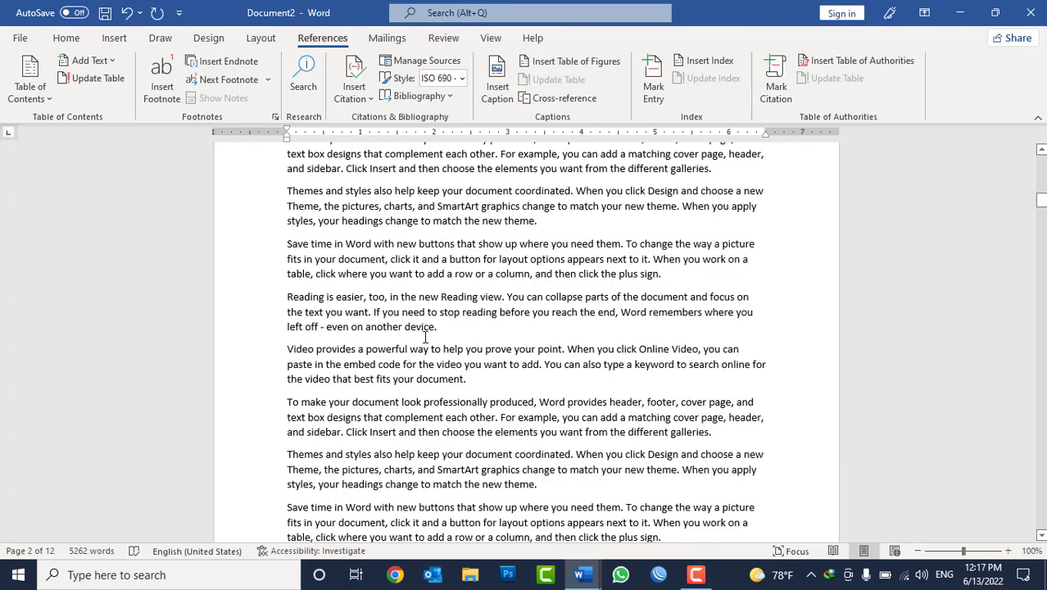
scroll(425, 336, "up", 5)
scroll(377, 344, "up", 2)
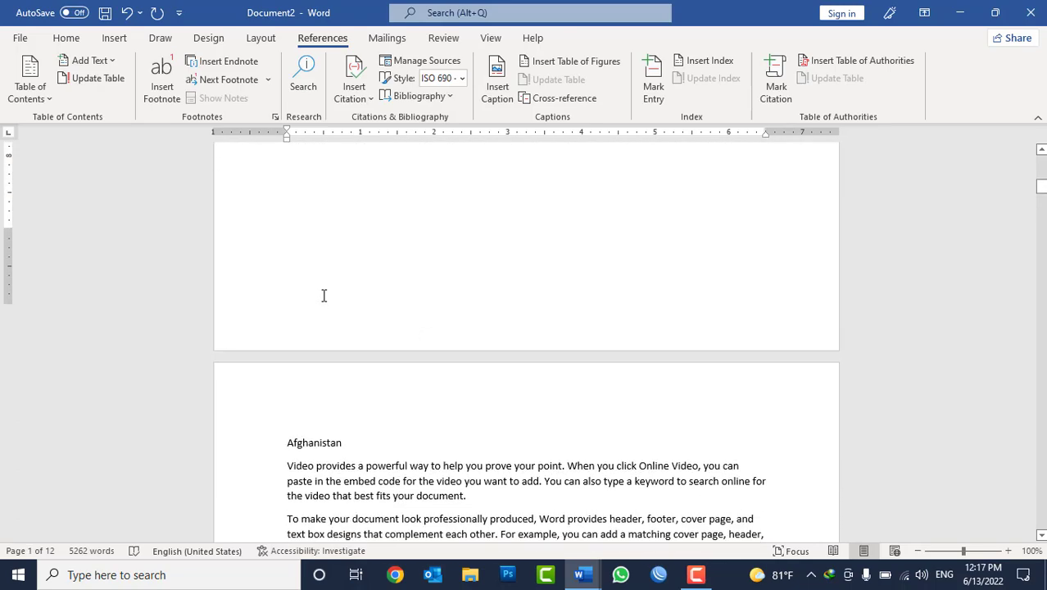
scroll(324, 296, "down", 3)
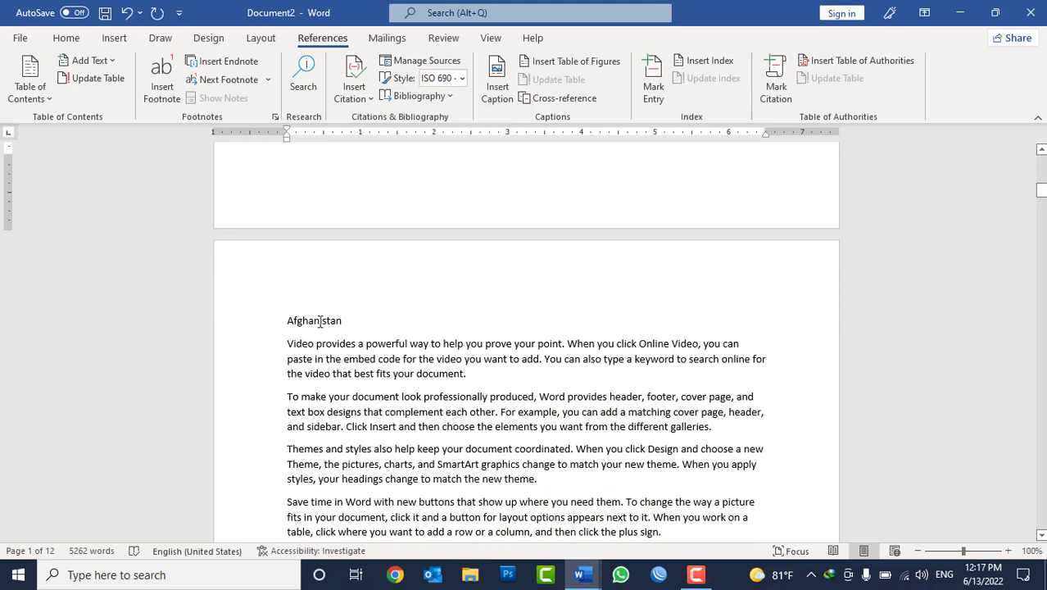
Step: Set the Afghanistan heading to Level 1 through Add Text
double_click(319, 321)
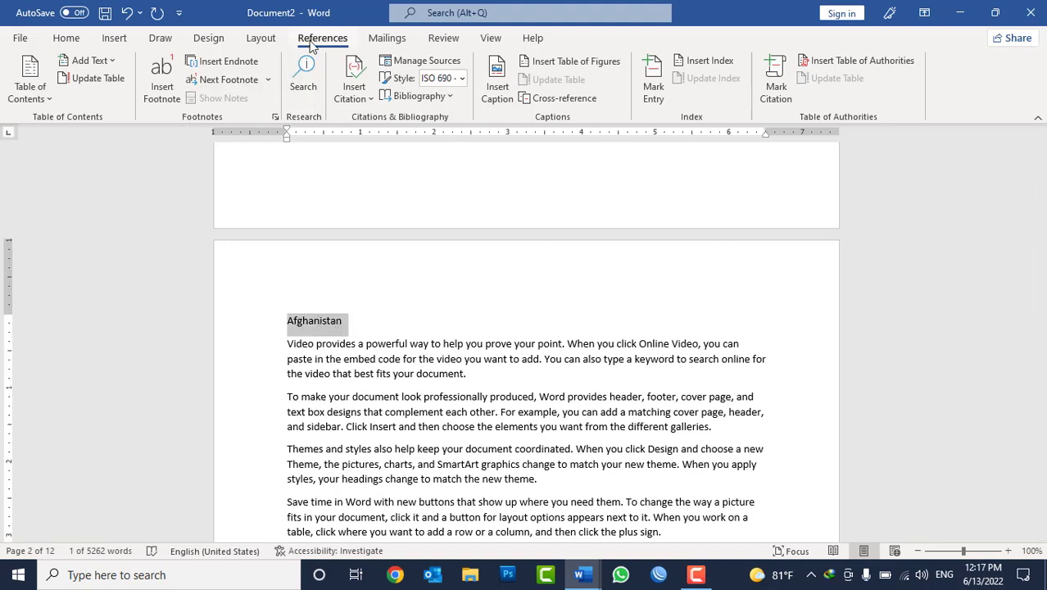
left_click(90, 60)
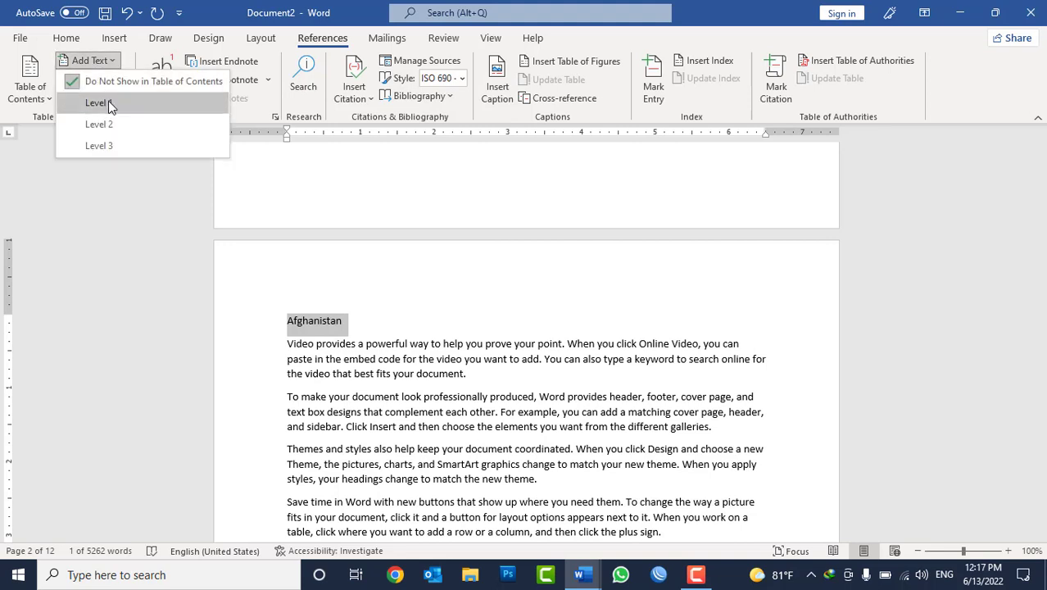
left_click(109, 104)
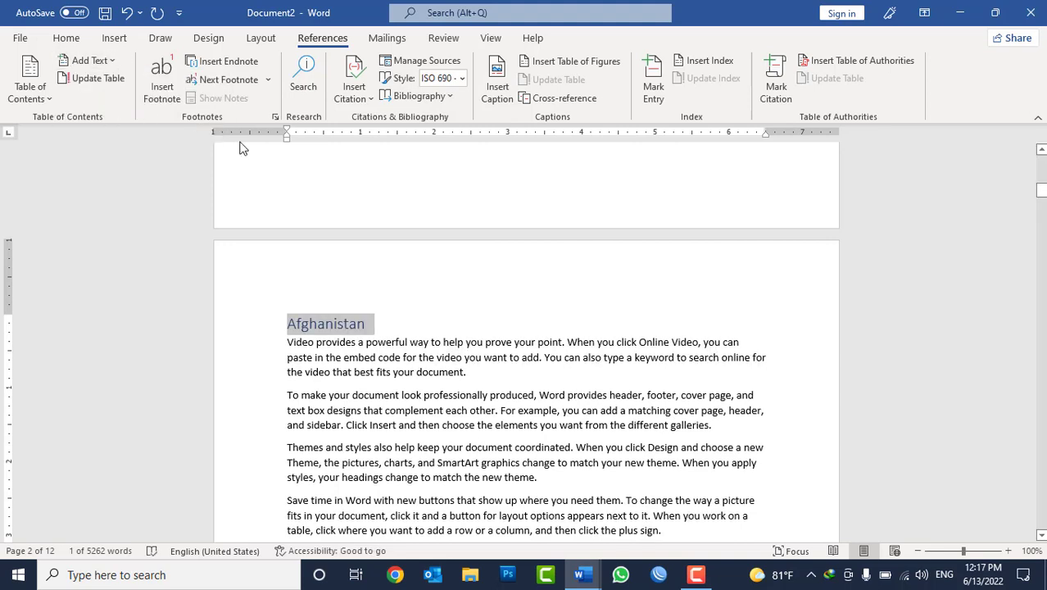
Step: Add a Kabul line above the Themes paragraph and make it a Level 2 heading
scroll(419, 336, "down", 3)
scroll(422, 336, "down", 1)
scroll(428, 336, "down", 3)
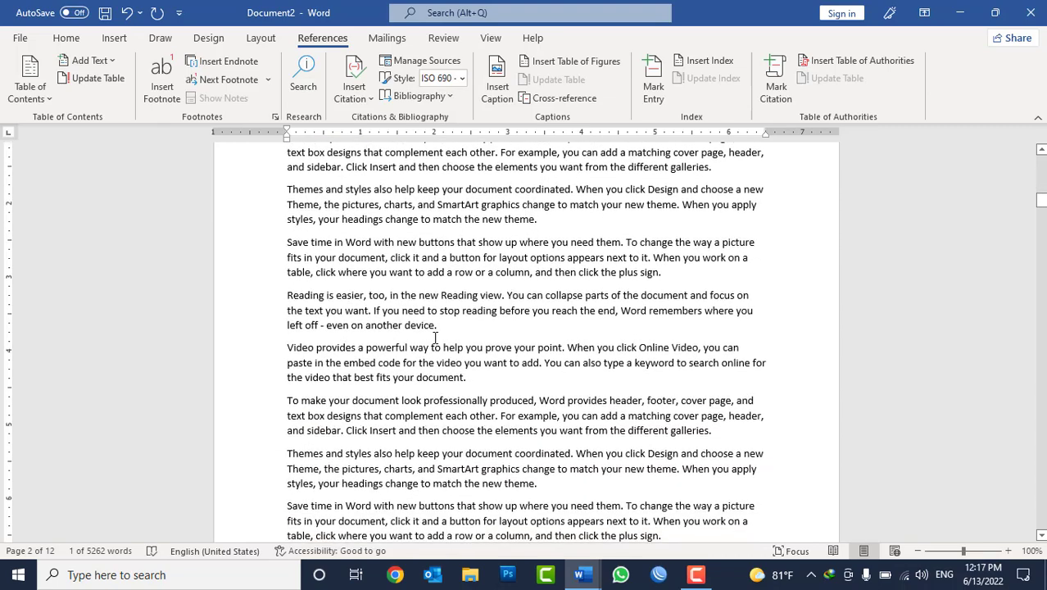
scroll(435, 336, "down", 1)
scroll(435, 336, "down", 1)
scroll(435, 337, "down", 2)
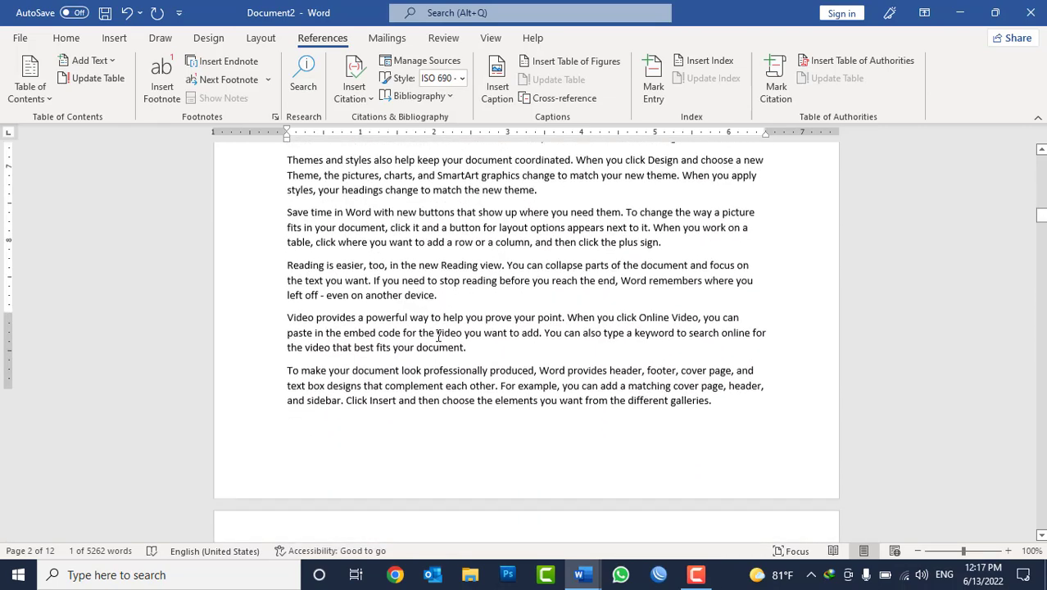
scroll(435, 338, "down", 3)
scroll(437, 336, "down", 3)
scroll(440, 335, "down", 3)
scroll(440, 335, "down", 3)
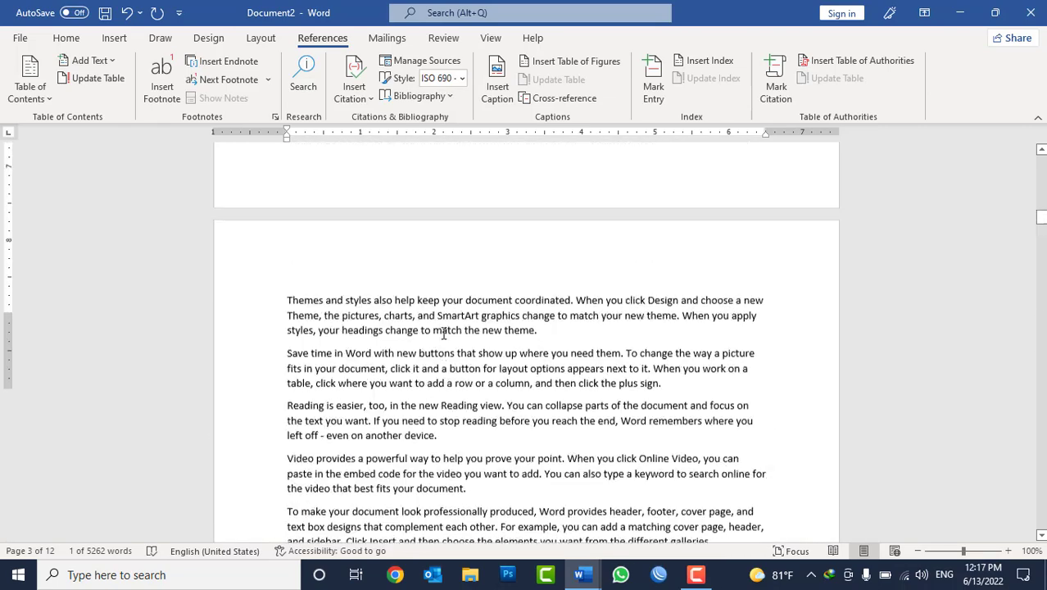
scroll(440, 334, "down", 3)
scroll(442, 335, "down", 3)
scroll(443, 334, "down", 3)
scroll(444, 333, "down", 3)
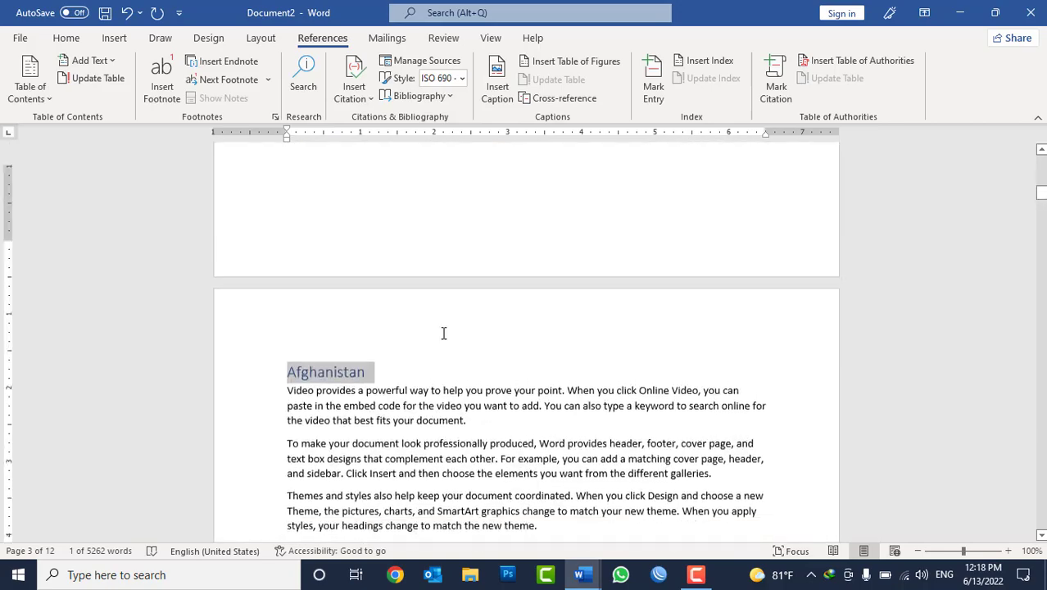
scroll(444, 334, "down", 3)
scroll(445, 333, "down", 3)
scroll(446, 332, "down", 3)
scroll(447, 332, "up", 3)
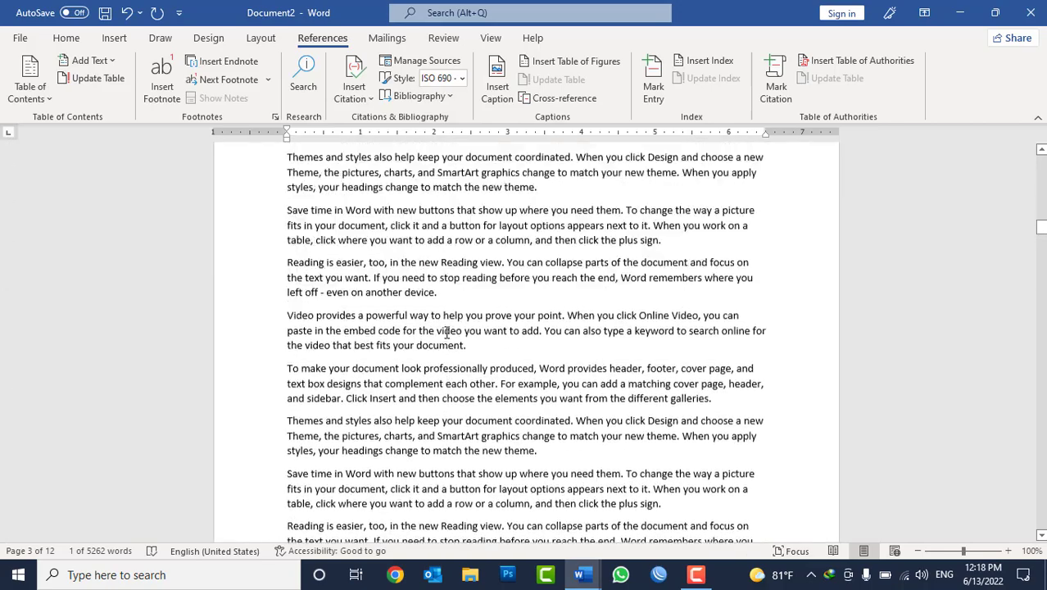
scroll(492, 344, "up", 3)
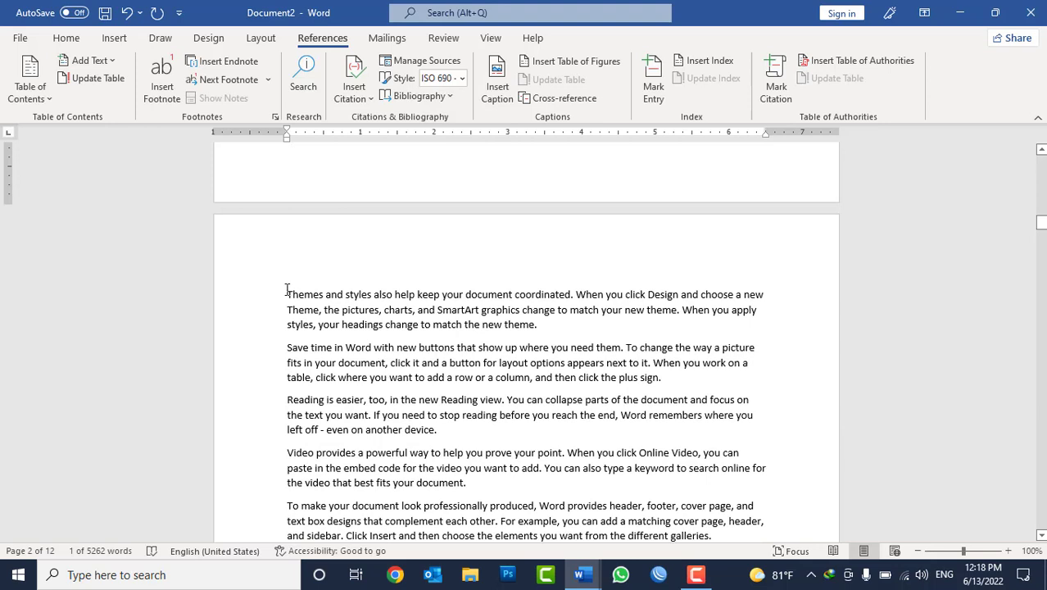
left_click(286, 294)
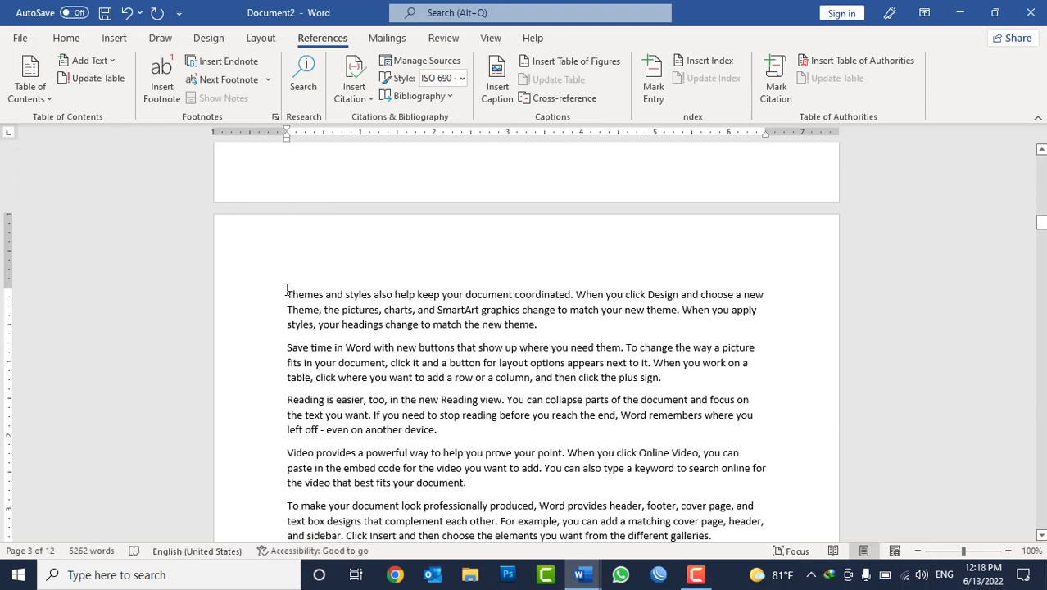
key("Return")
type("Kabul")
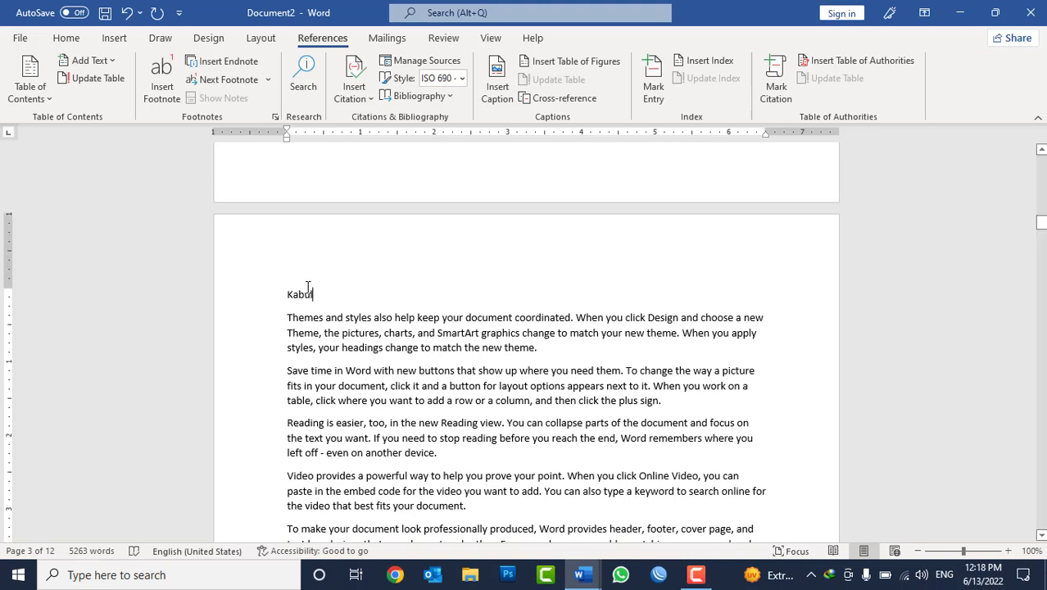
double_click(302, 297)
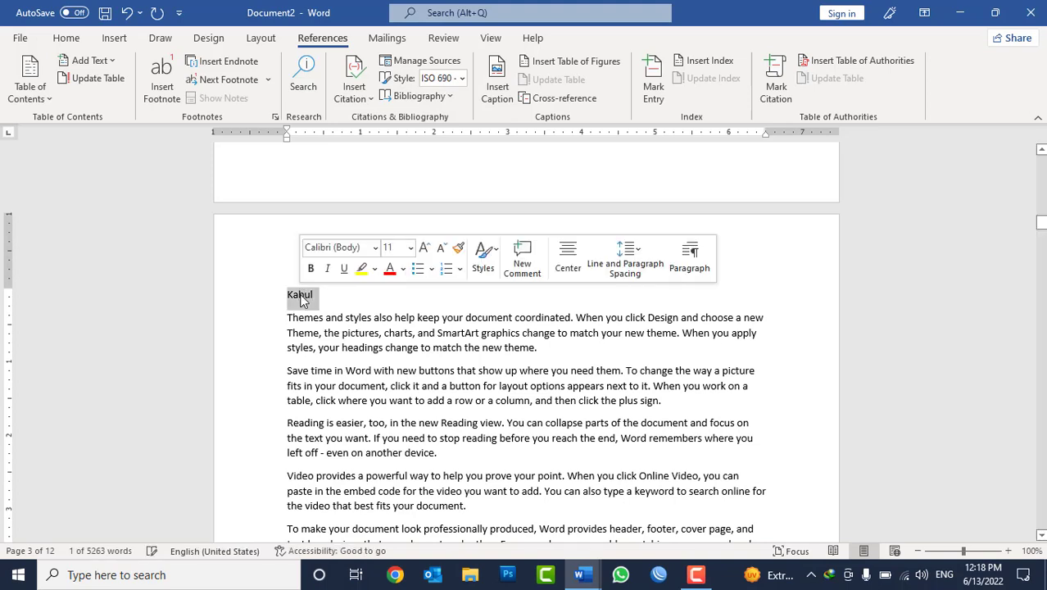
left_click(90, 60)
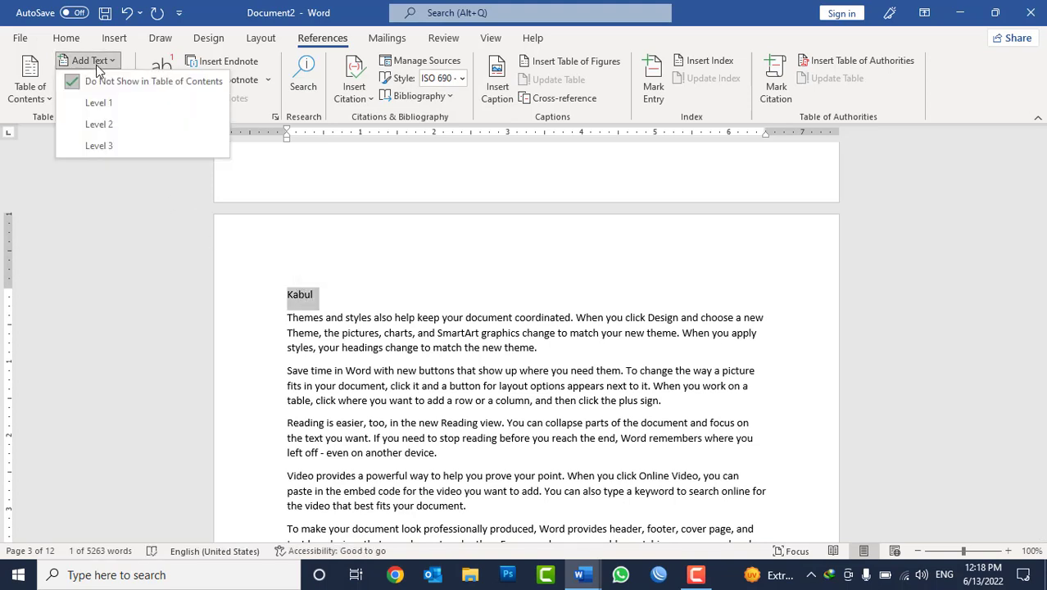
left_click(102, 124)
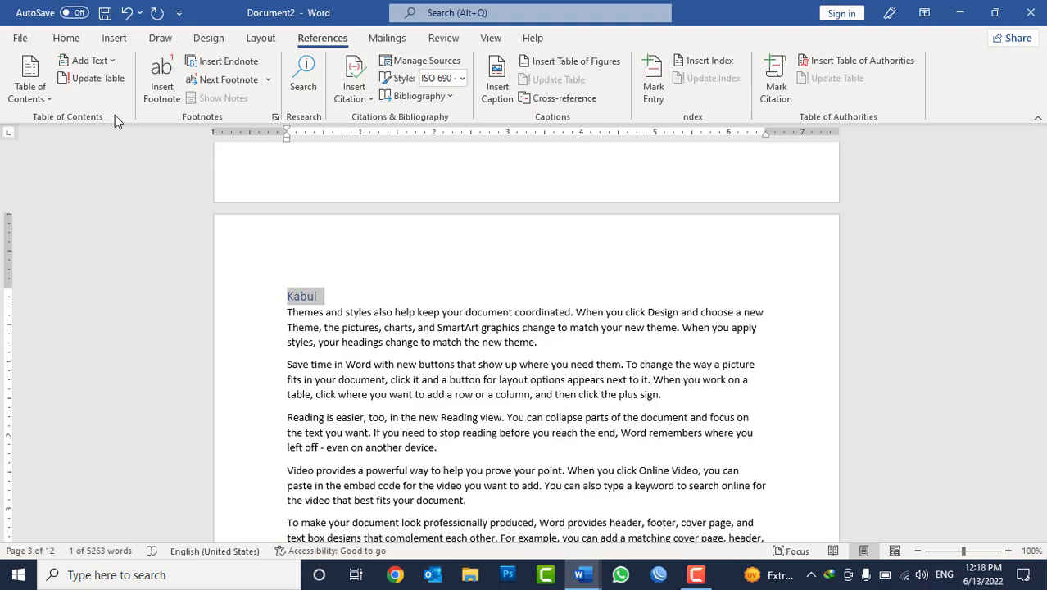
Step: Set the Iran heading to Level 1 through Add Text
scroll(410, 357, "down", 2)
scroll(410, 357, "down", 2)
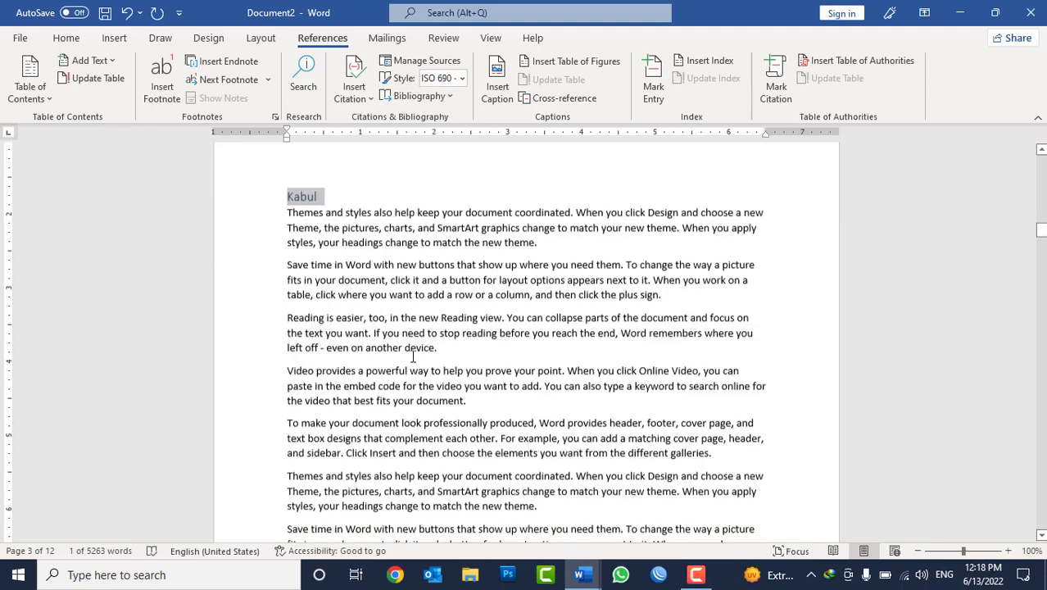
scroll(410, 358, "down", 5)
scroll(415, 357, "down", 8)
scroll(415, 357, "down", 3)
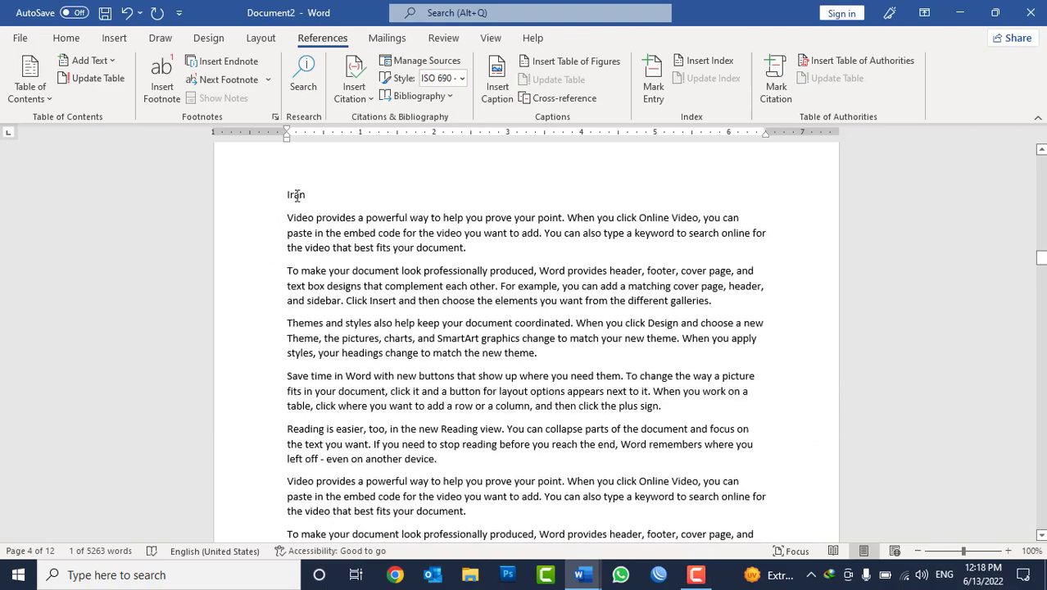
double_click(295, 195)
left_click(115, 63)
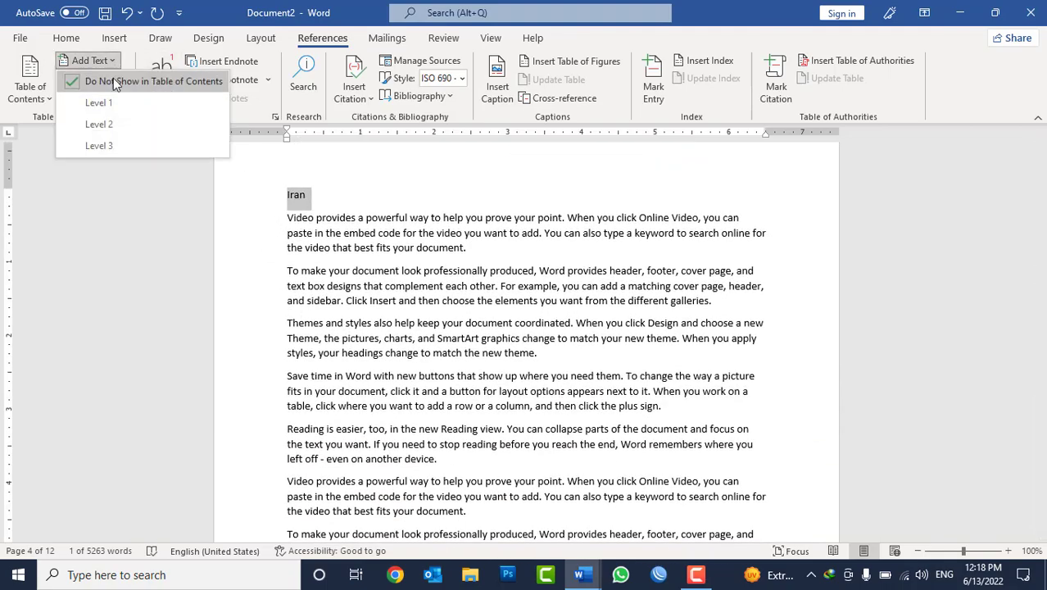
left_click(112, 100)
Step: Insert an empty line above the Themes paragraph on page 5 for the Mashad title
scroll(346, 354, "down", 4)
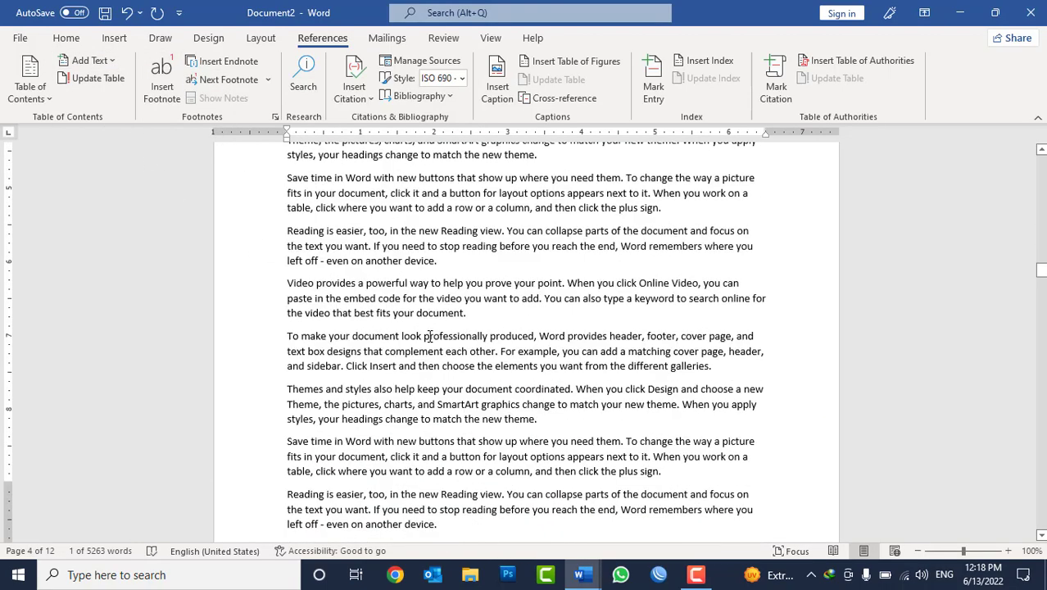
scroll(346, 354, "down", 1)
scroll(346, 355, "down", 2)
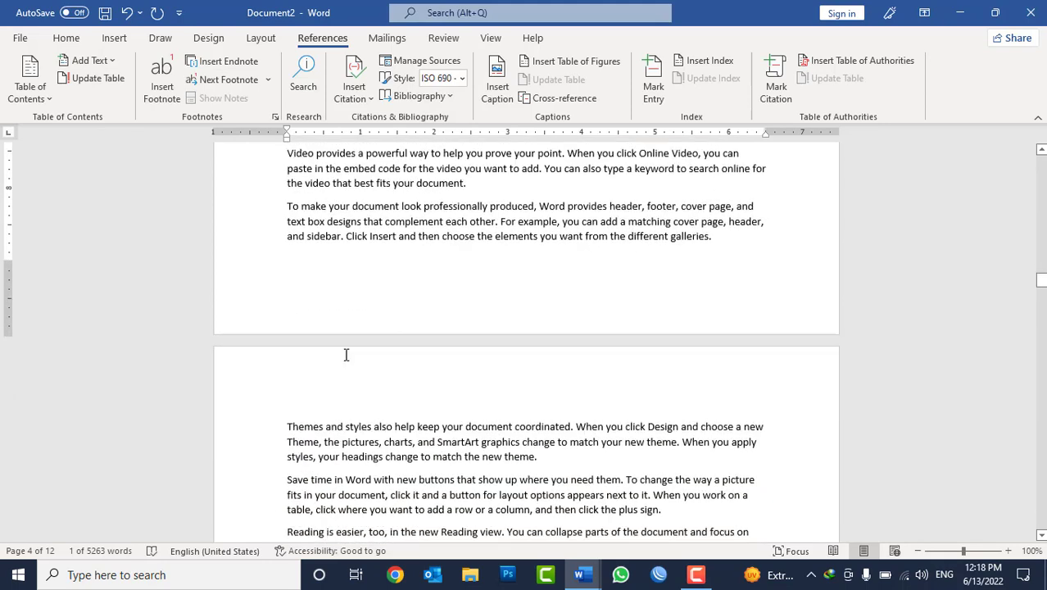
left_click(288, 427)
key("Return")
type("Mashad")
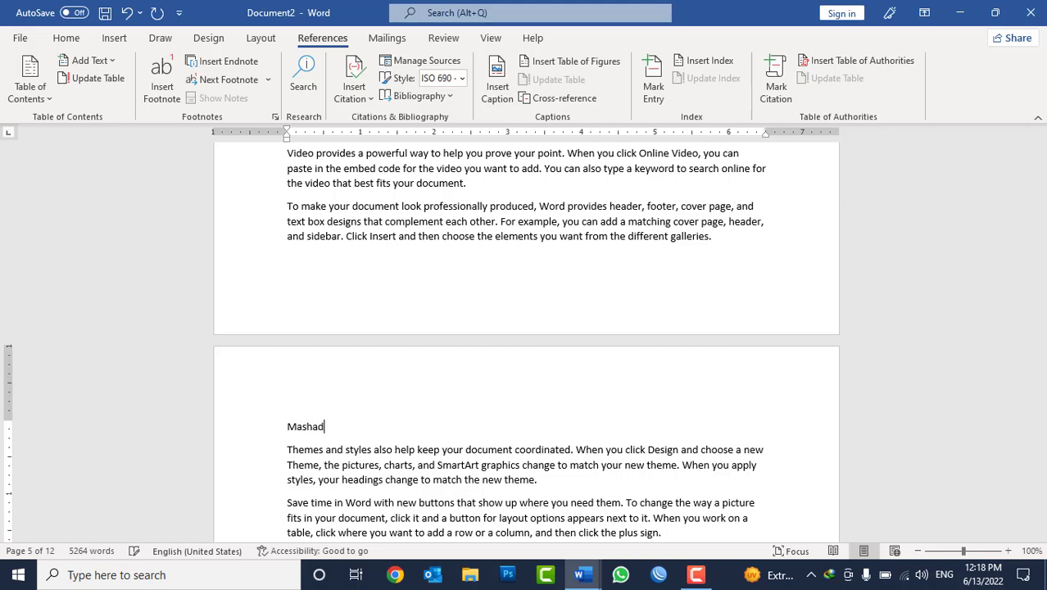
Step: Correct Mashad to Mashaad and make it a Level 2 heading
double_click(317, 427)
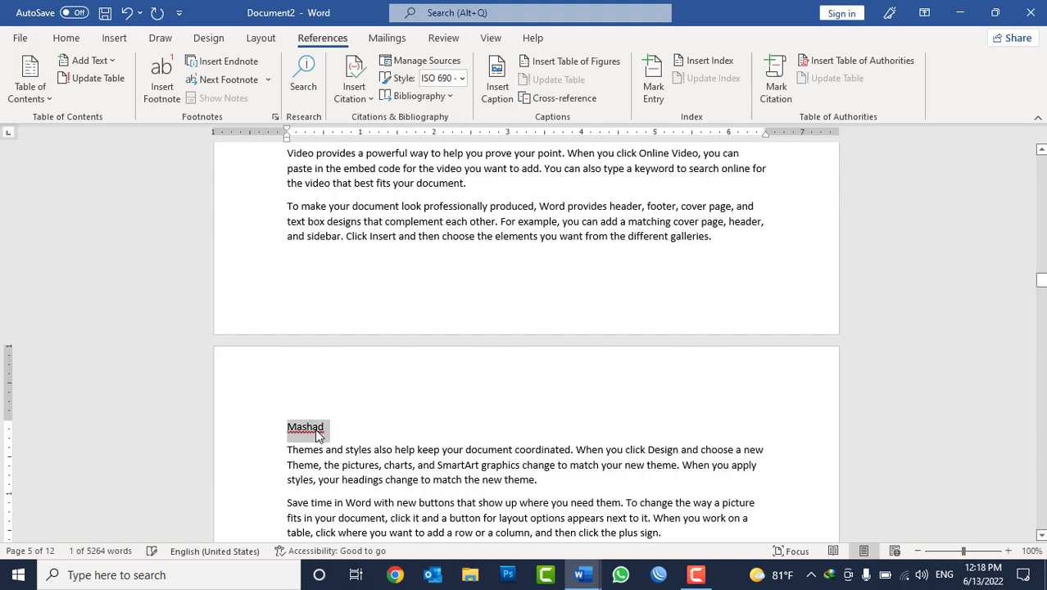
left_click(318, 427)
type("a")
double_click(318, 427)
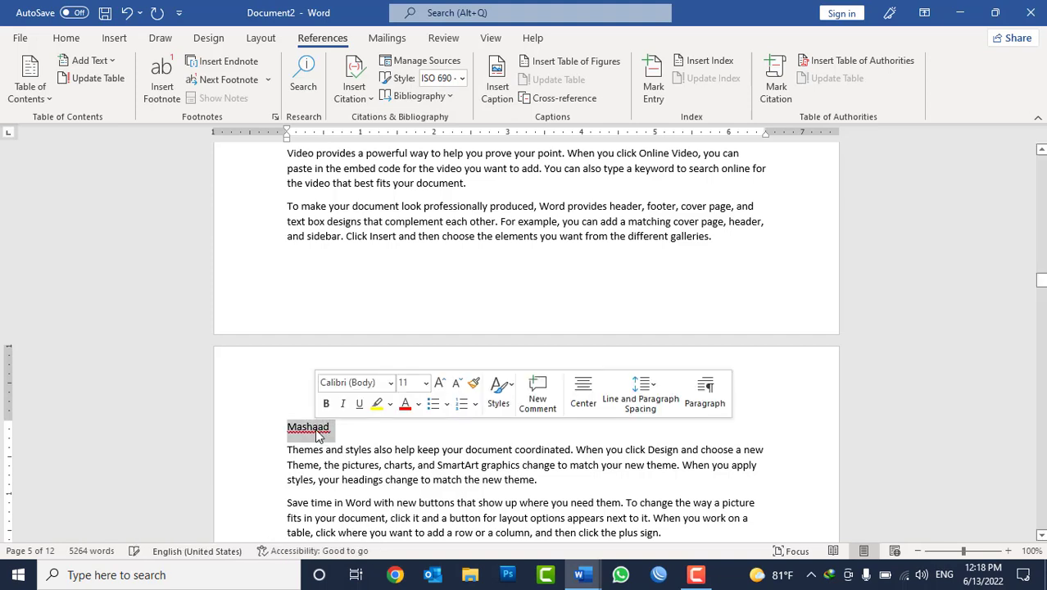
left_click(91, 60)
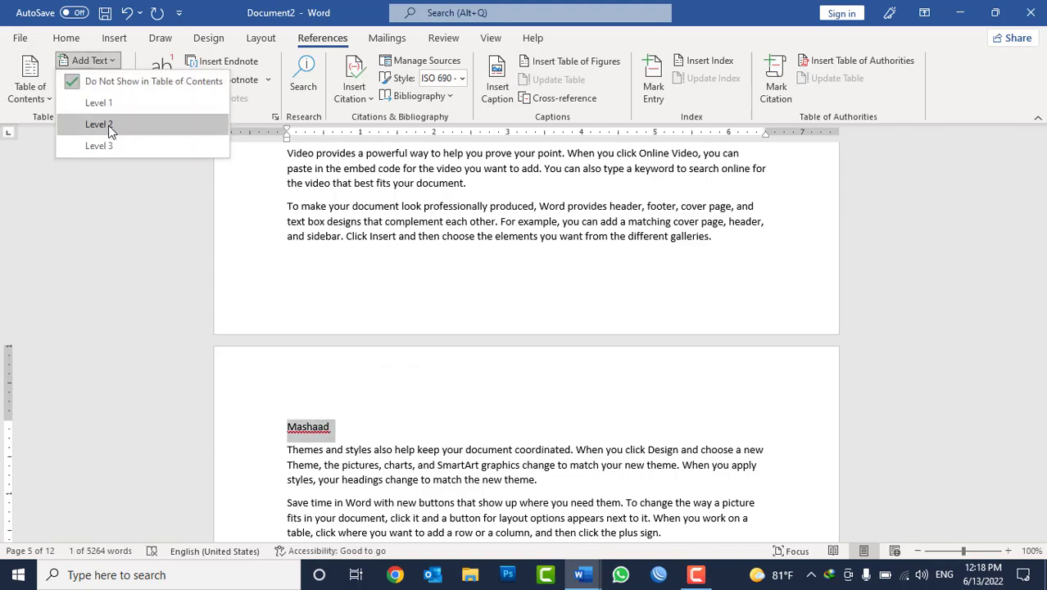
left_click(110, 127)
Step: Replace the 'Reading is easier' paragraph with 'Pakistan' and make it a Level 1 heading
scroll(367, 396, "down", 5)
scroll(373, 396, "down", 5)
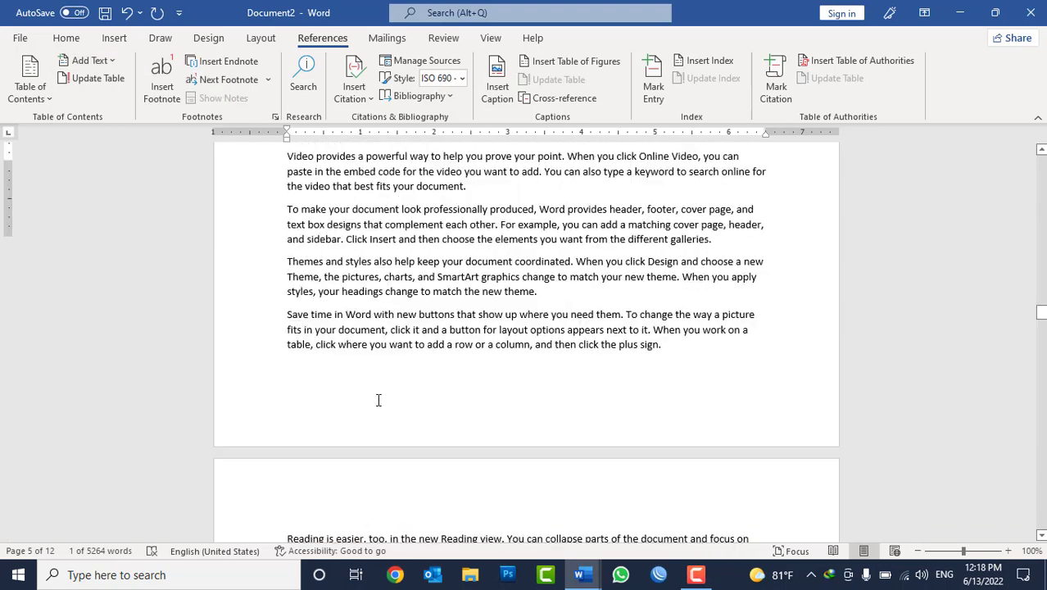
scroll(376, 397, "down", 5)
scroll(384, 398, "down", 3)
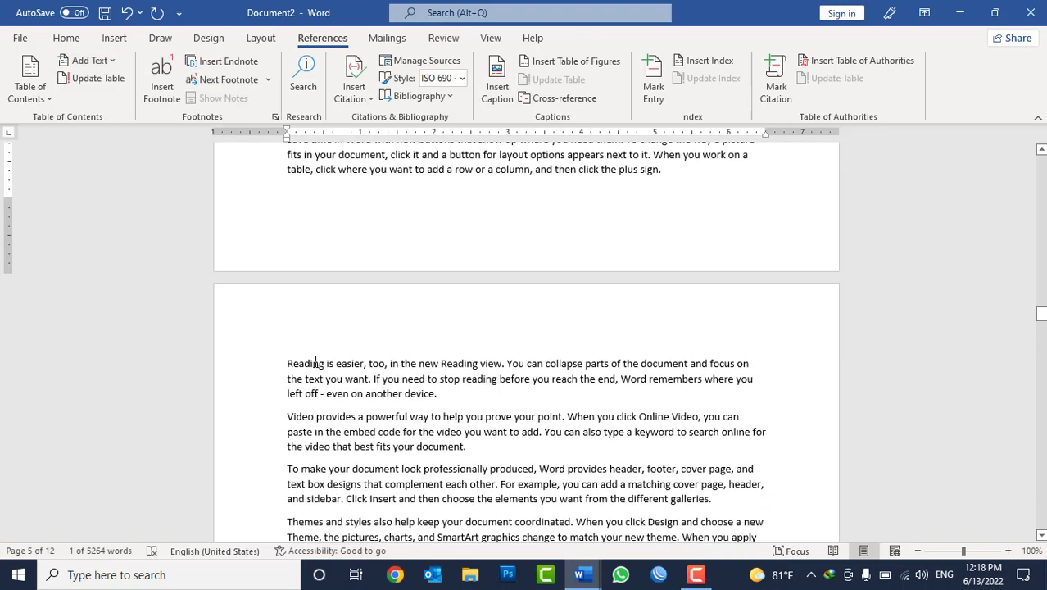
left_click(286, 362)
triple_click(286, 362)
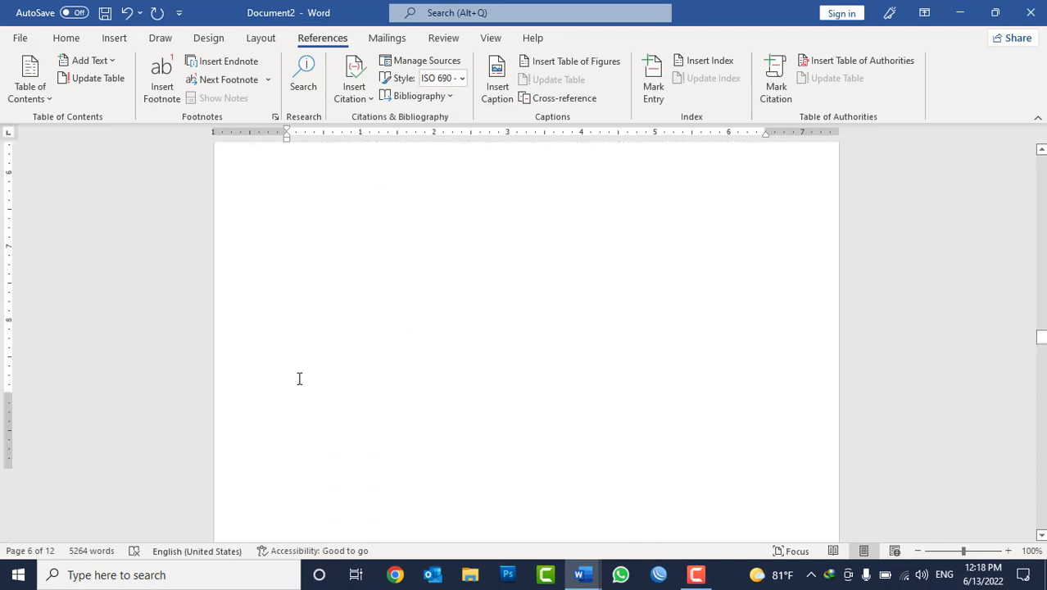
type("Pakistan")
double_click(297, 372)
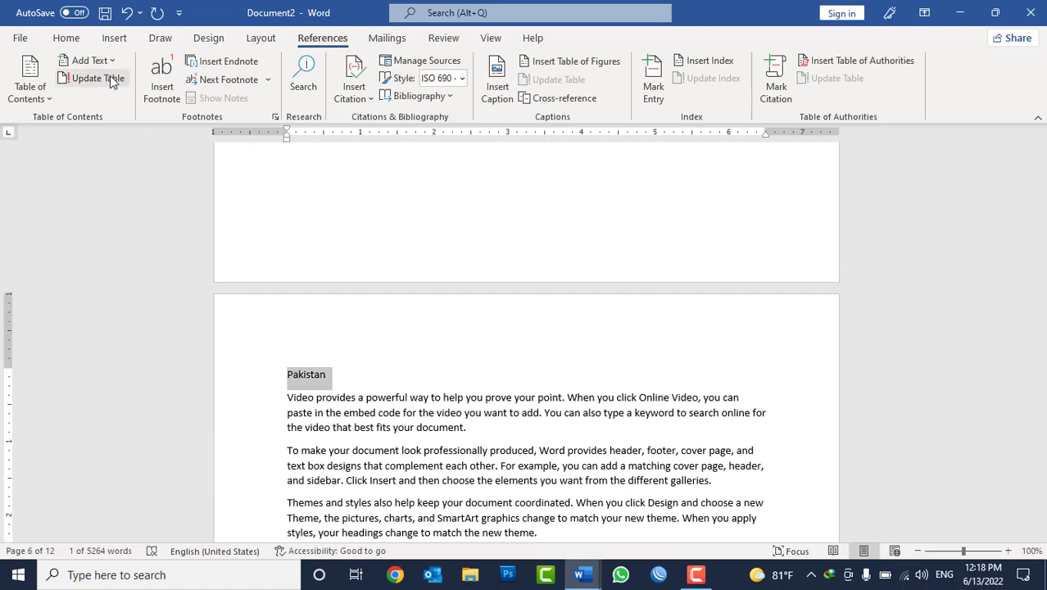
left_click(88, 60)
left_click(97, 102)
Step: Make the India title on page 10 a Level 1 heading
scroll(426, 389, "down", 5)
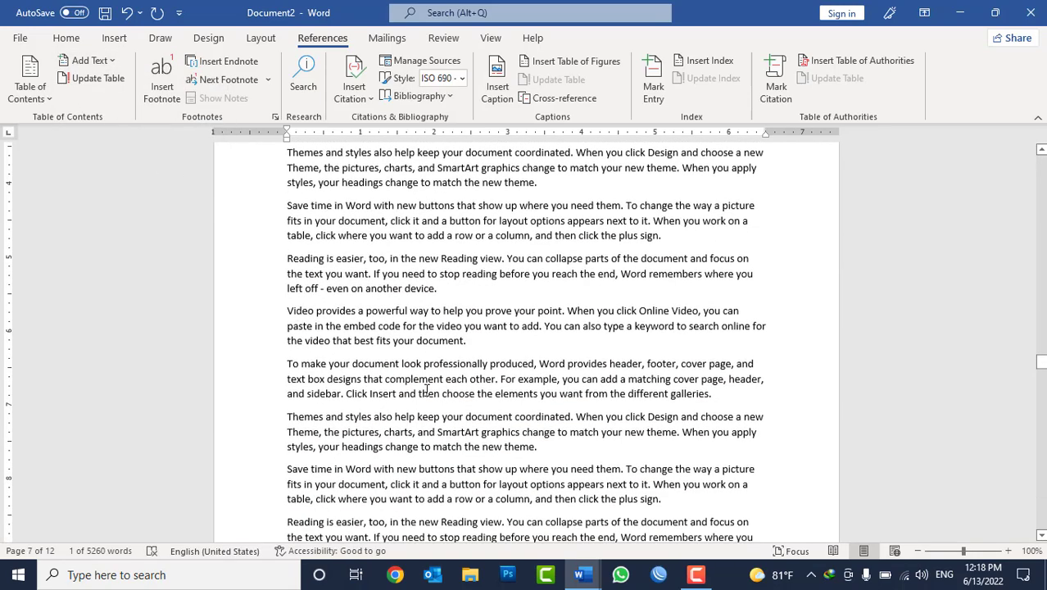
scroll(426, 388, "down", 5)
scroll(426, 389, "down", 5)
scroll(430, 389, "down", 5)
scroll(429, 388, "down", 5)
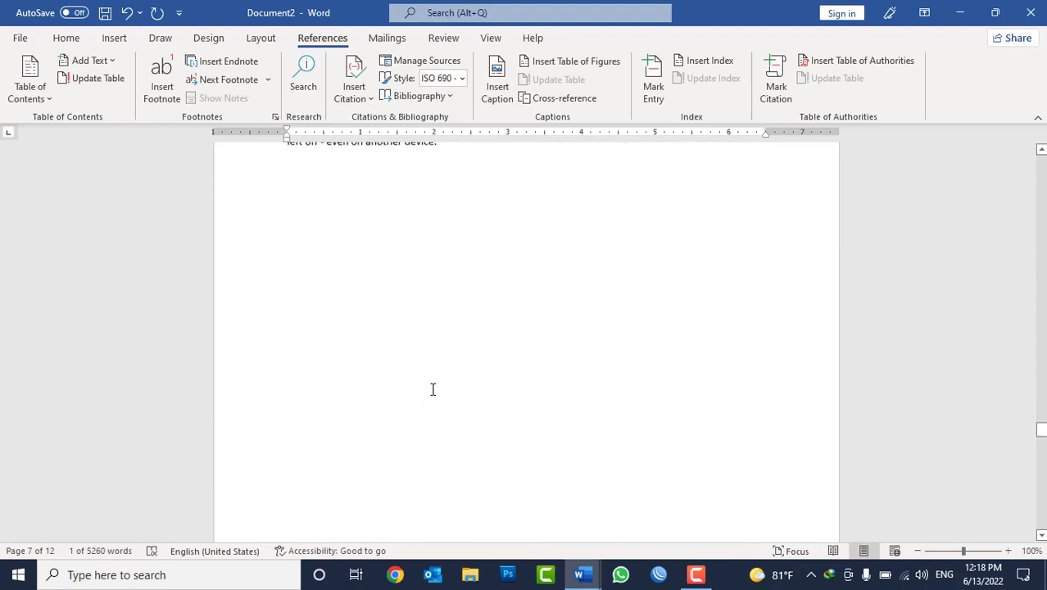
scroll(430, 388, "down", 5)
scroll(430, 388, "down", 3)
double_click(298, 260)
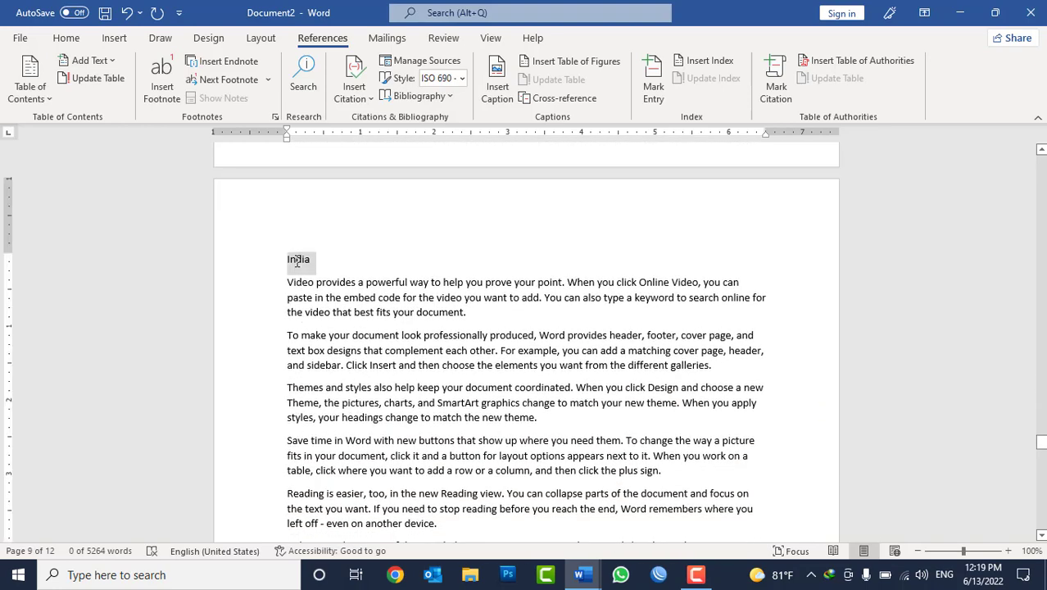
left_click(88, 61)
left_click(90, 62)
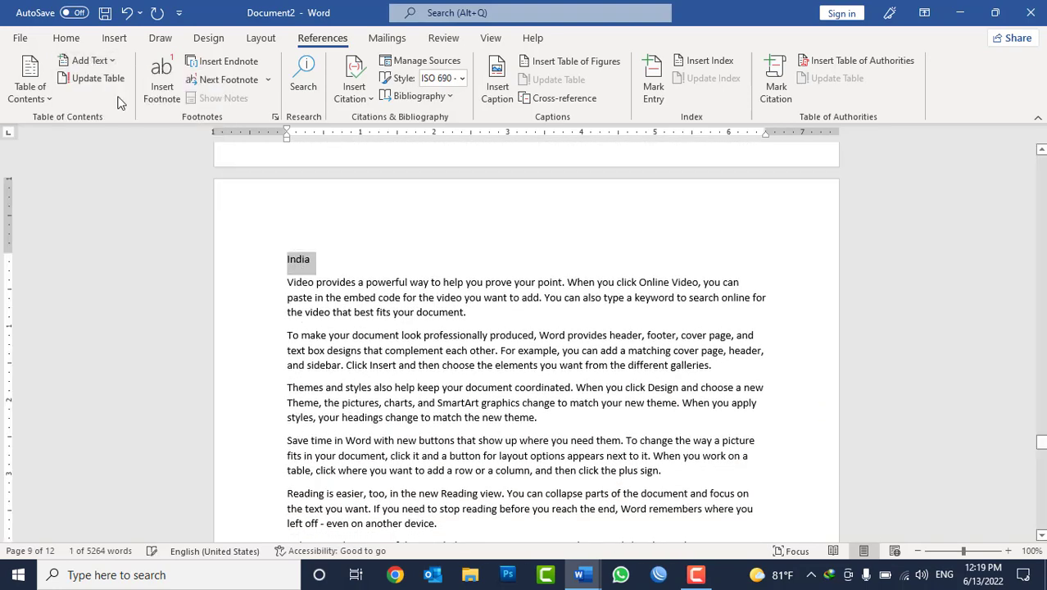
left_click(92, 61)
left_click(95, 102)
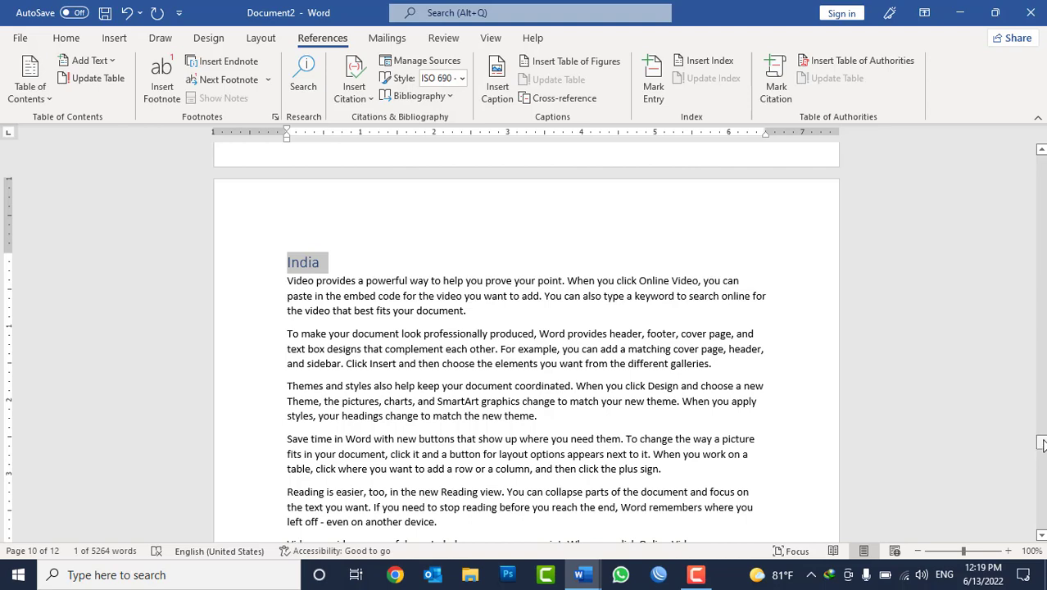
left_click_drag(1042, 443, 1042, 160)
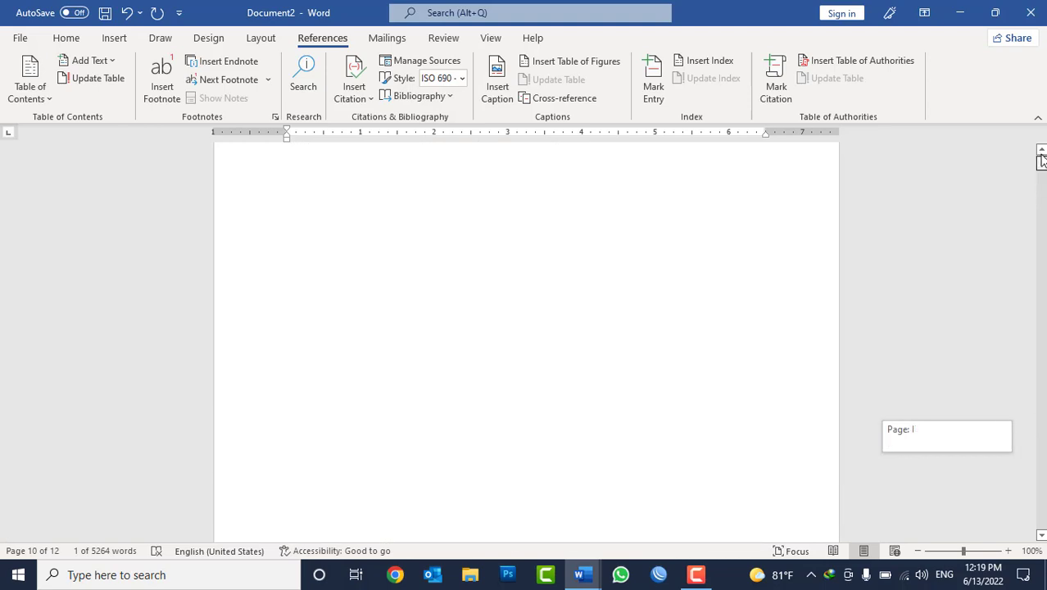
mouse_move(582, 574)
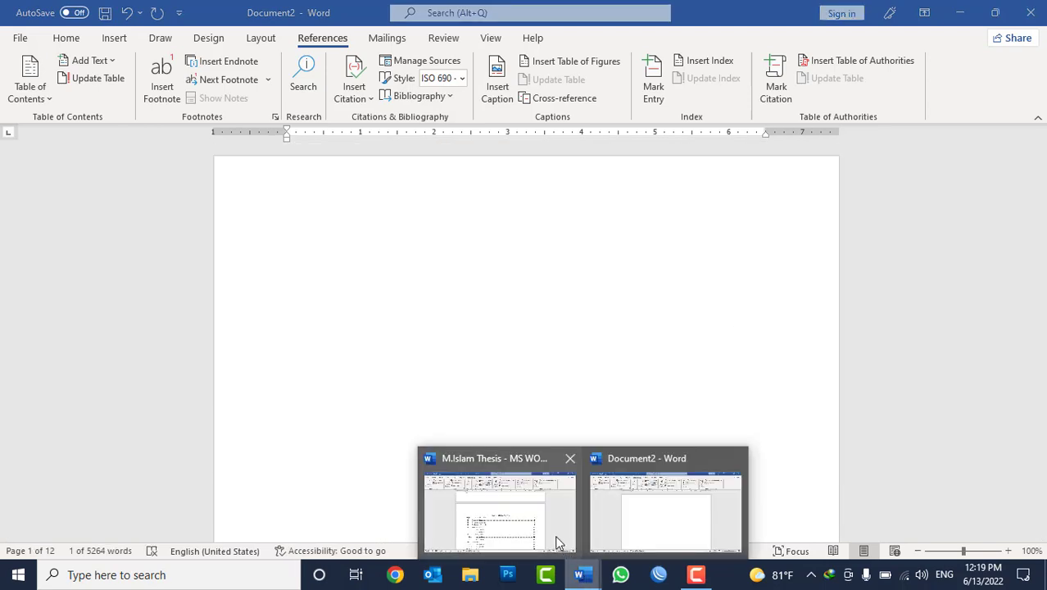
Step: Switch to the thesis document and scroll to its Table of Contents page
left_click(556, 543)
scroll(412, 317, "down", 1)
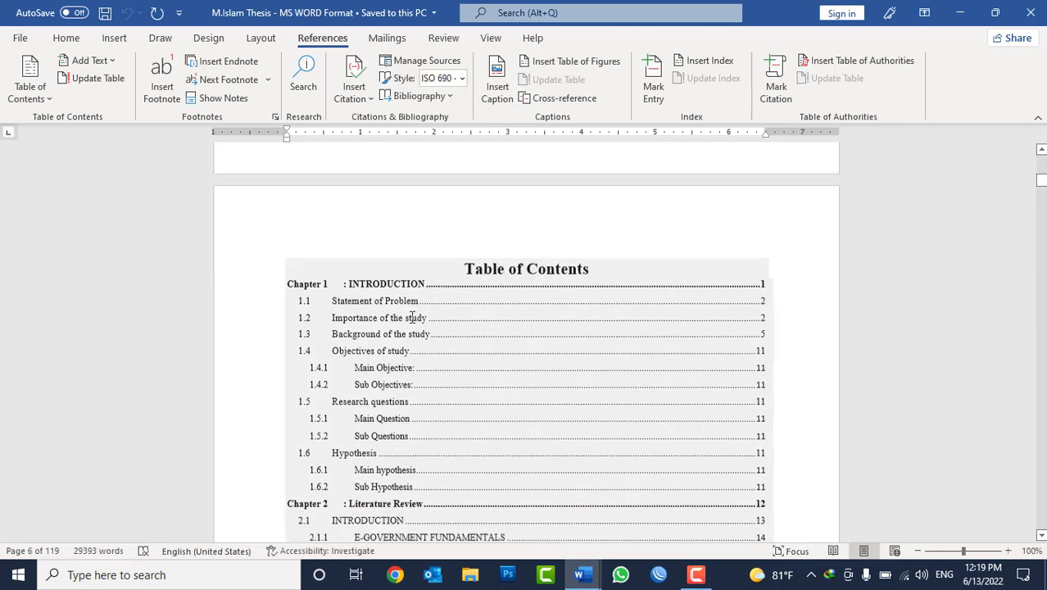
scroll(412, 317, "down", 2)
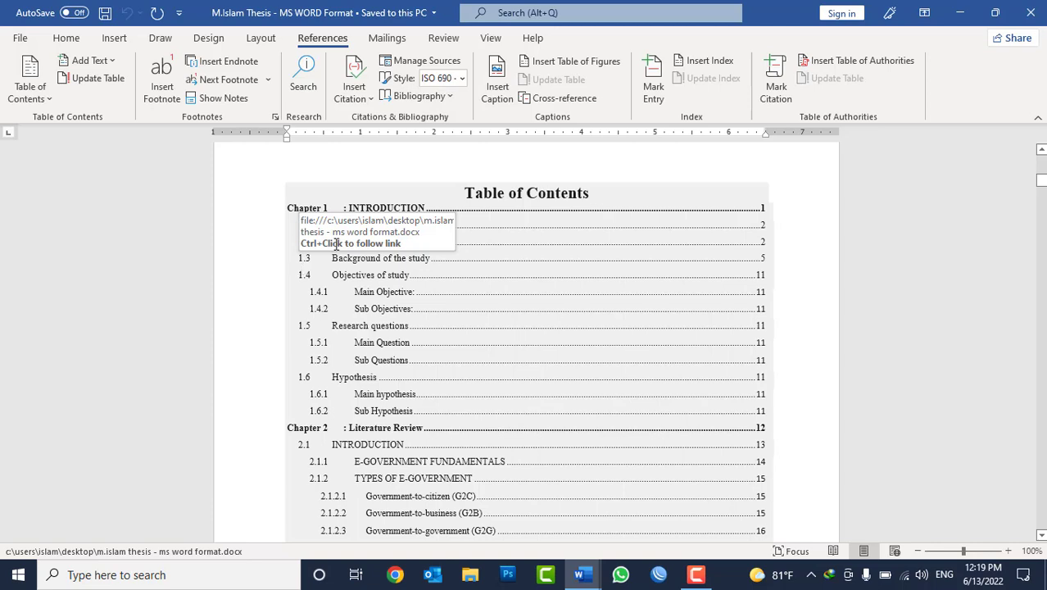
left_click(66, 38)
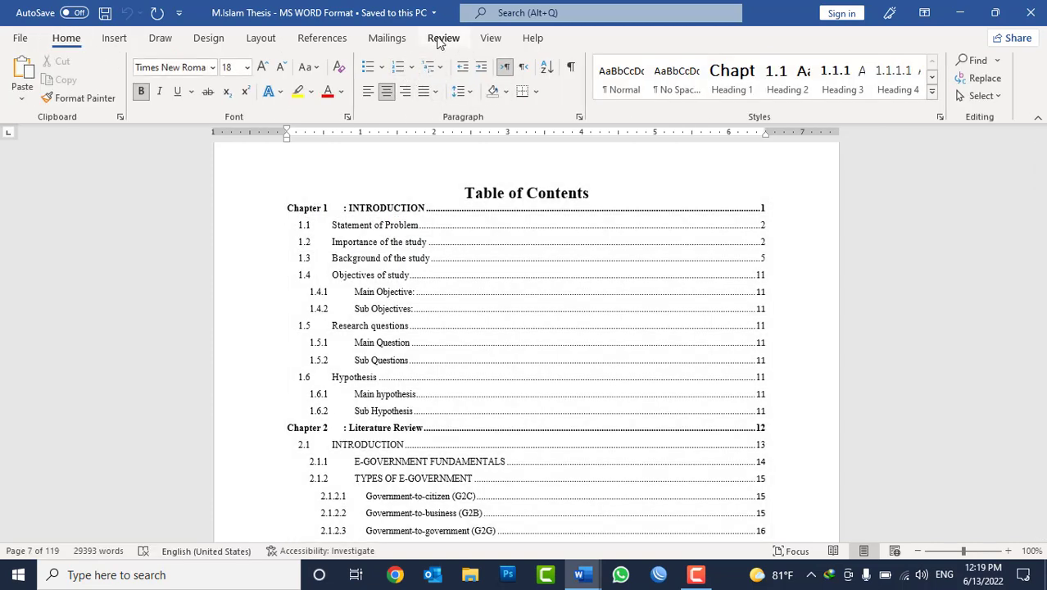
left_click(322, 38)
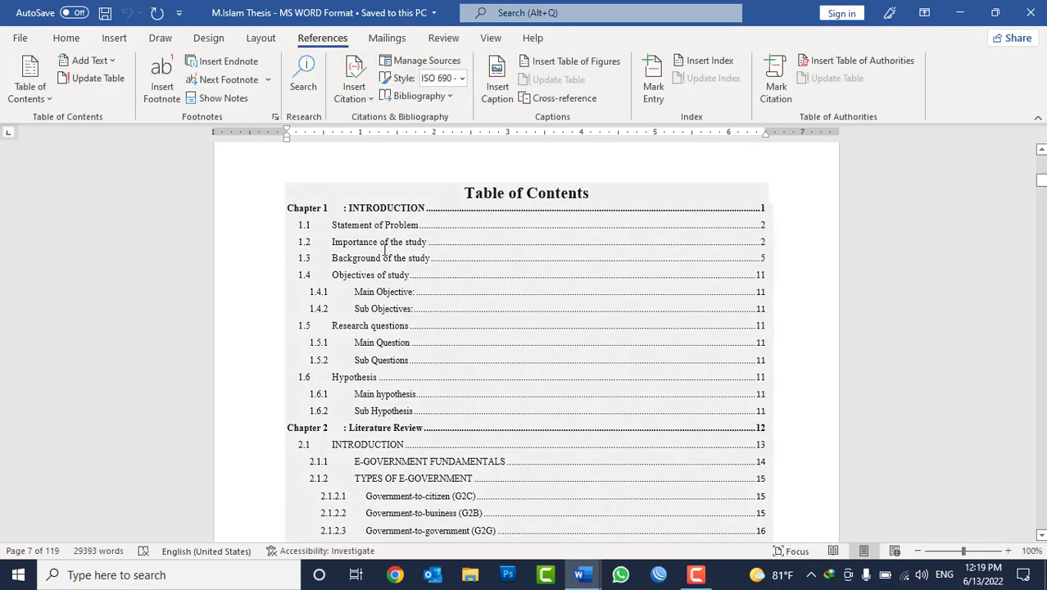
Step: Scroll through the thesis, selecting the Introduction title and the Statement of Problem heading
scroll(427, 344, "down", 3)
scroll(526, 340, "down", 5)
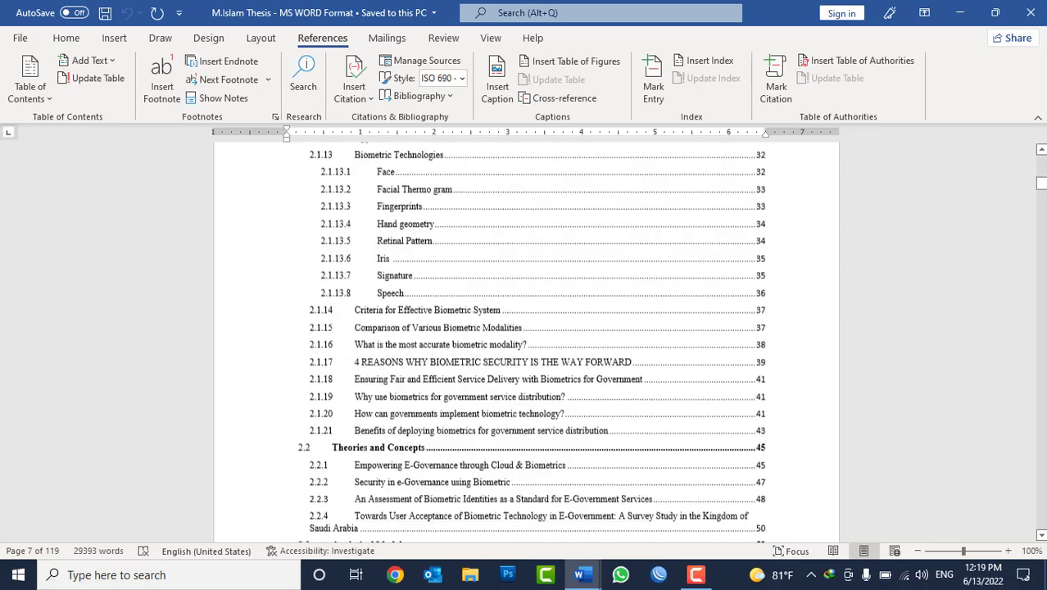
scroll(526, 340, "down", 5)
scroll(526, 340, "down", 5)
scroll(526, 340, "down", 5)
scroll(526, 340, "down", 5)
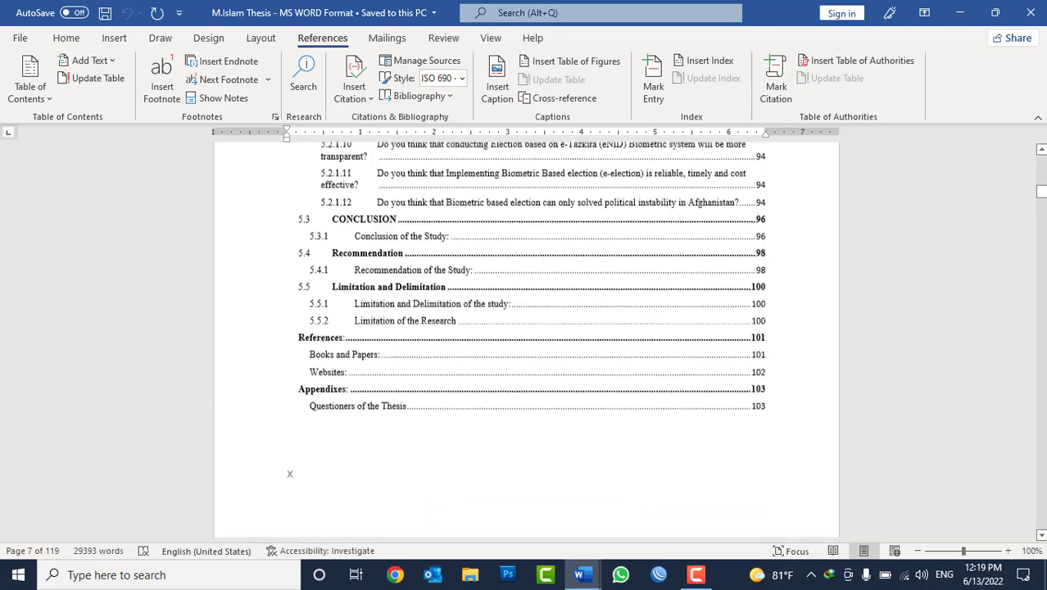
scroll(526, 340, "down", 5)
scroll(526, 340, "down", 5)
scroll(526, 340, "down", 5)
scroll(526, 340, "down", 5)
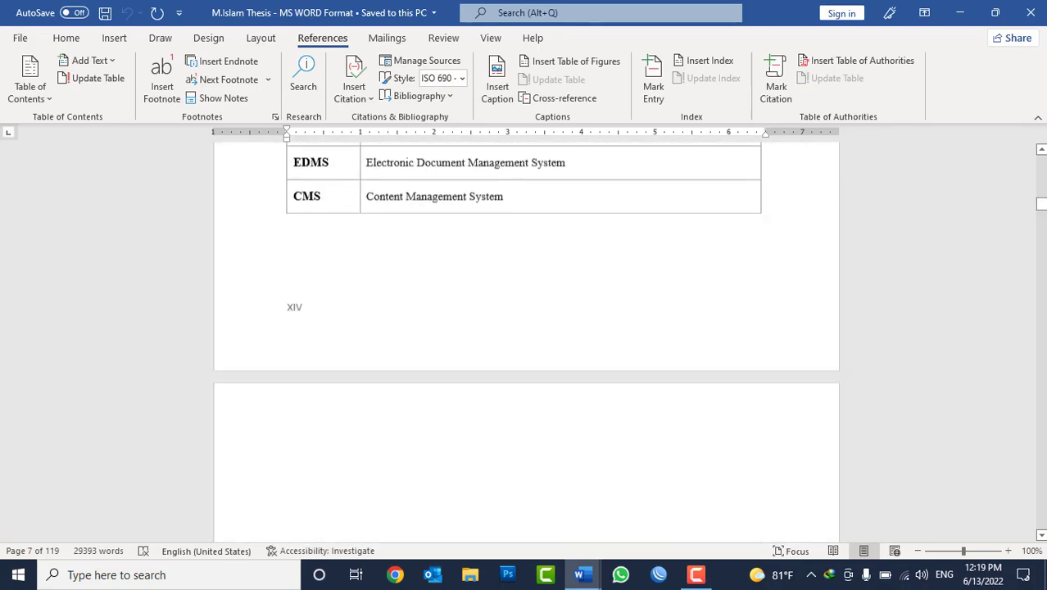
scroll(526, 340, "down", 5)
scroll(461, 336, "up", 2)
scroll(462, 336, "down", 5)
scroll(483, 346, "up", 1)
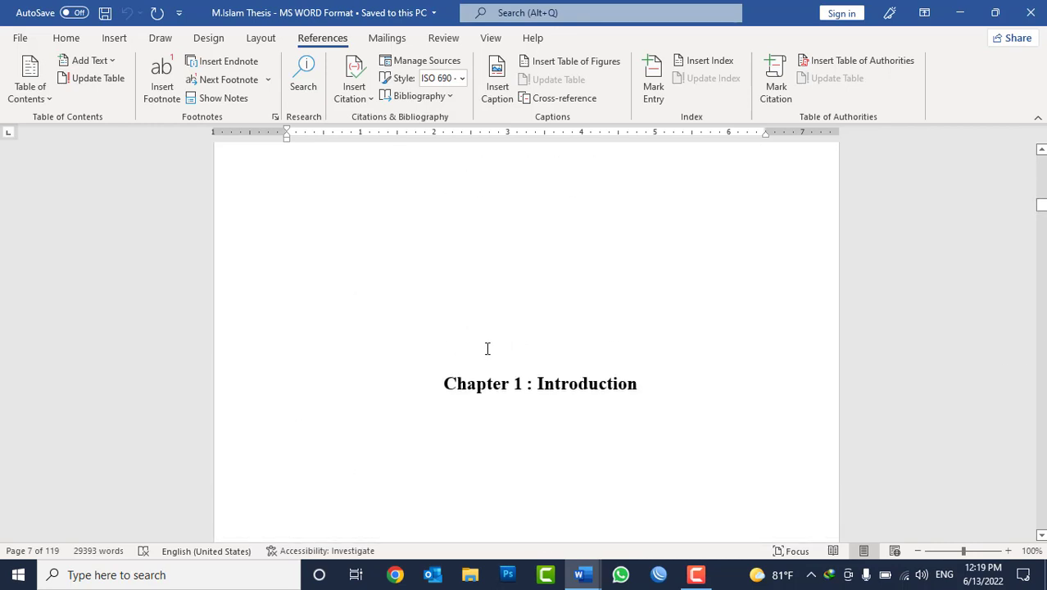
double_click(545, 392)
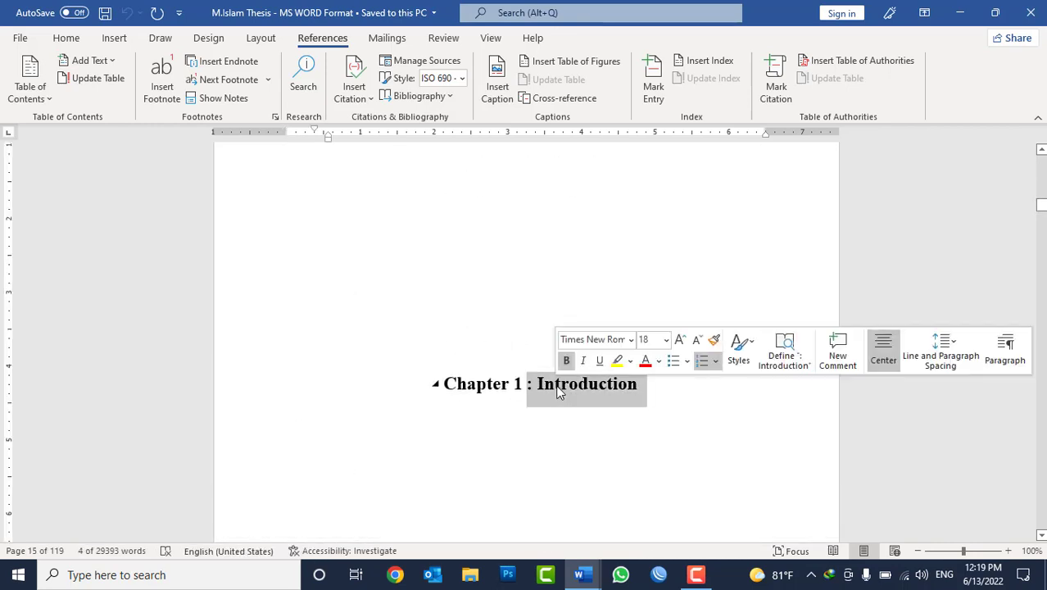
scroll(557, 389, "down", 4)
scroll(535, 379, "down", 7)
scroll(491, 377, "down", 1)
left_click(436, 358)
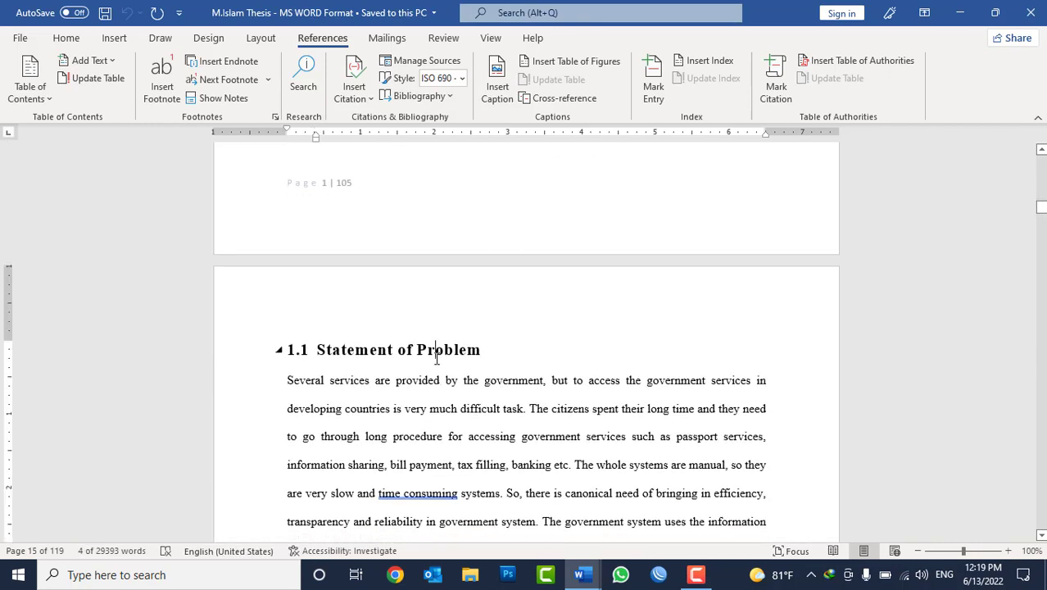
triple_click(436, 358)
Step: Review the Importance of the study, Civil Service, Background and Resident Management headings
scroll(437, 358, "down", 3)
scroll(437, 358, "down", 5)
scroll(438, 358, "down", 4)
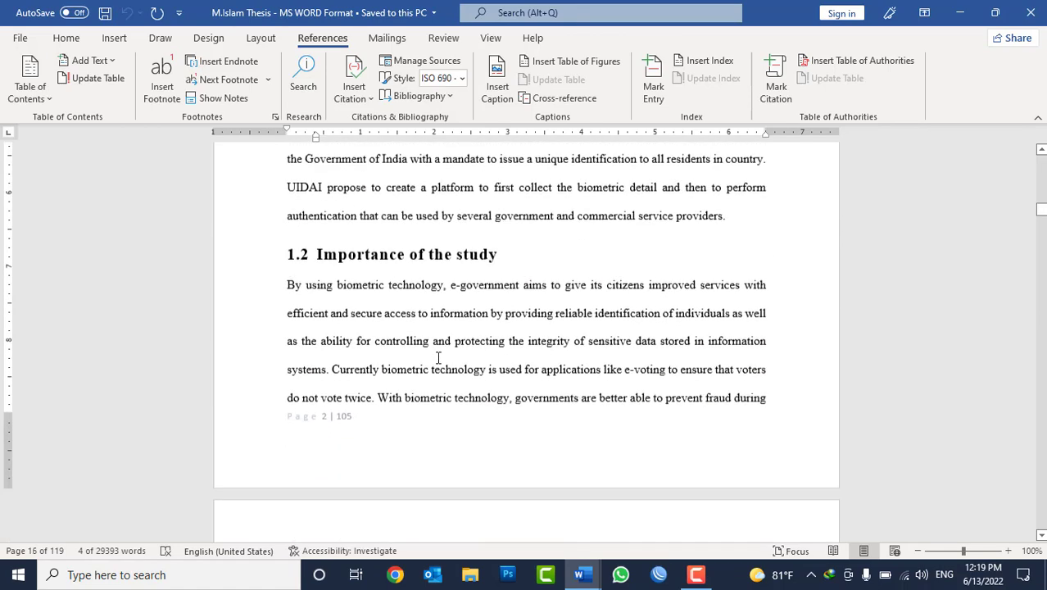
triple_click(401, 252)
scroll(432, 309, "down", 1)
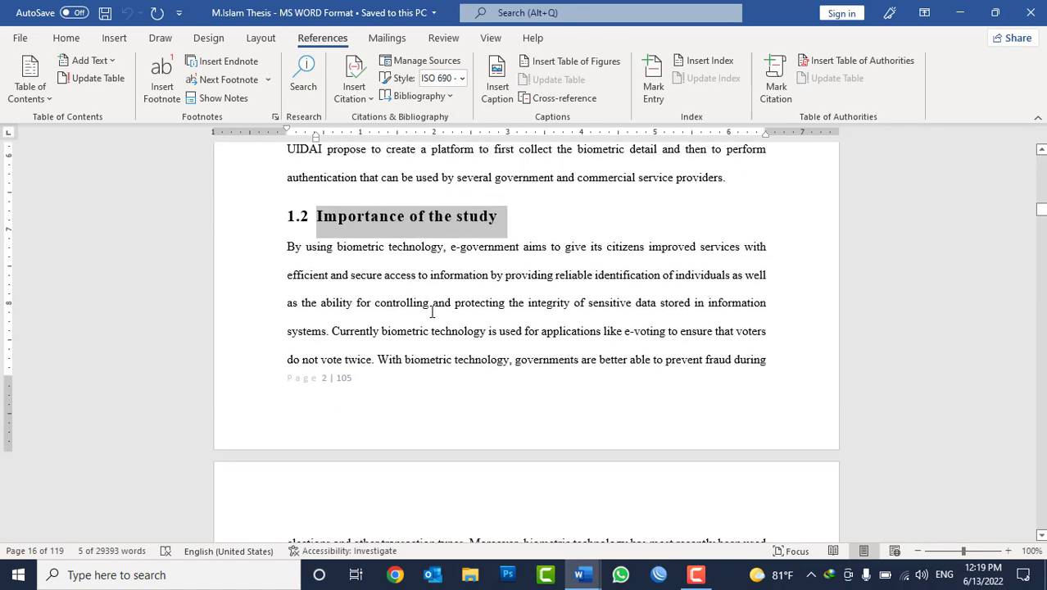
scroll(467, 317, "down", 5)
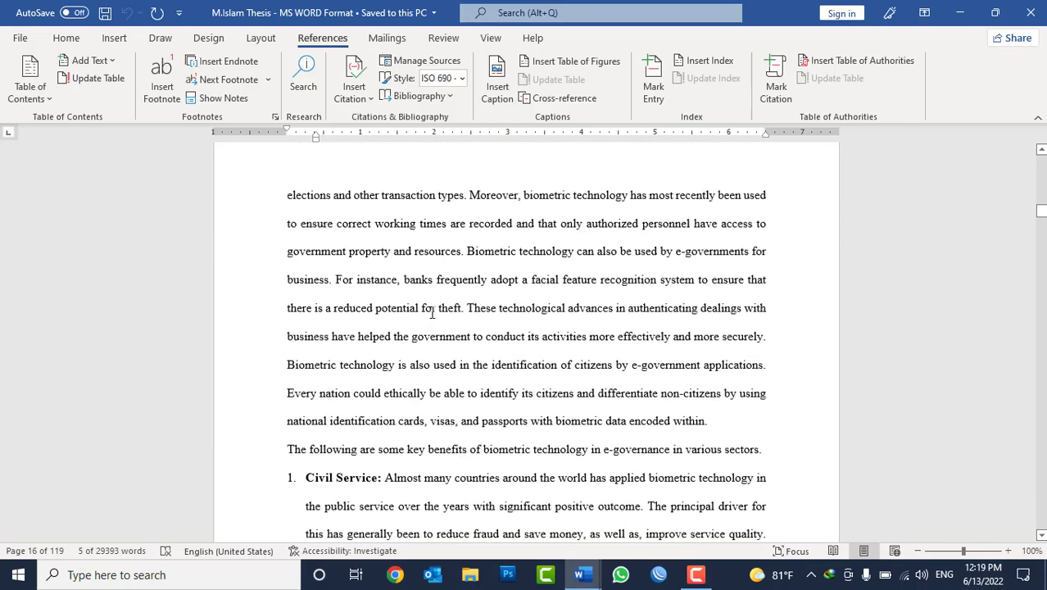
scroll(406, 299, "down", 3)
scroll(401, 272, "up", 1)
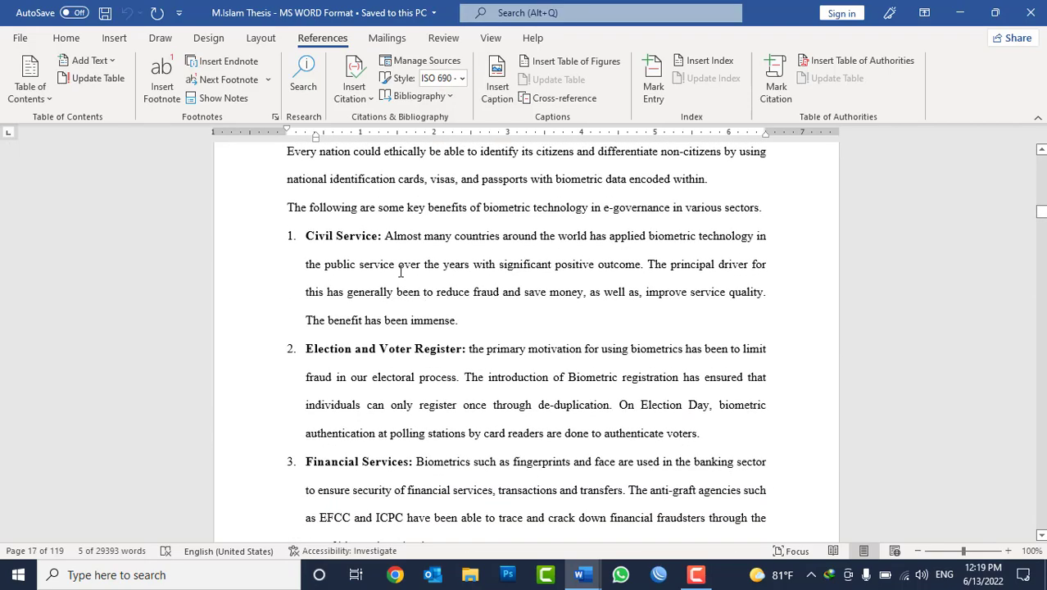
triple_click(339, 235)
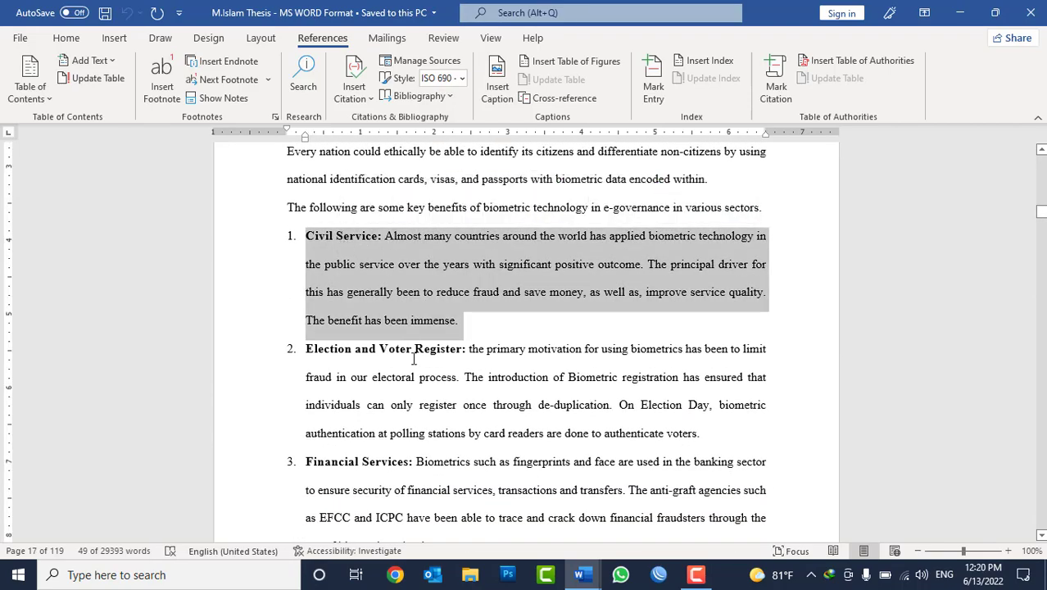
scroll(415, 361, "down", 5)
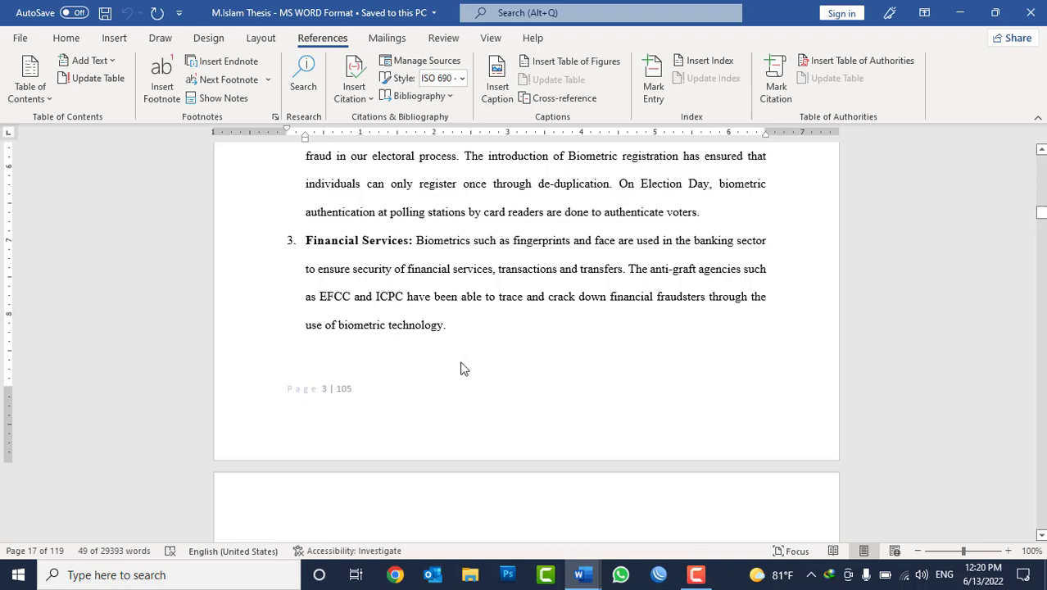
scroll(460, 369, "down", 5)
scroll(460, 367, "down", 3)
scroll(461, 365, "down", 5)
scroll(460, 363, "down", 9)
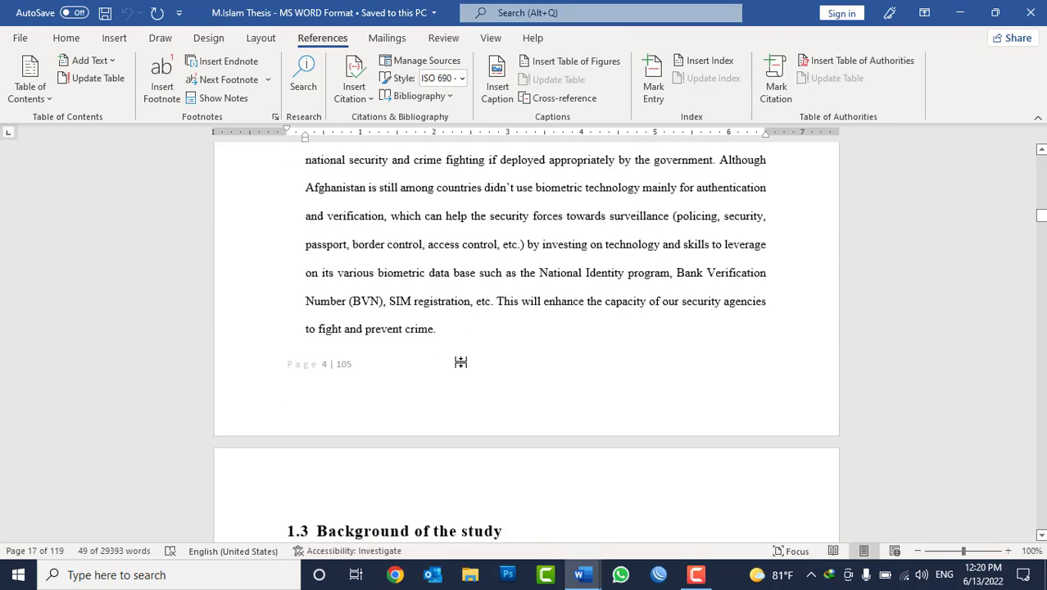
scroll(461, 362, "down", 6)
triple_click(381, 274)
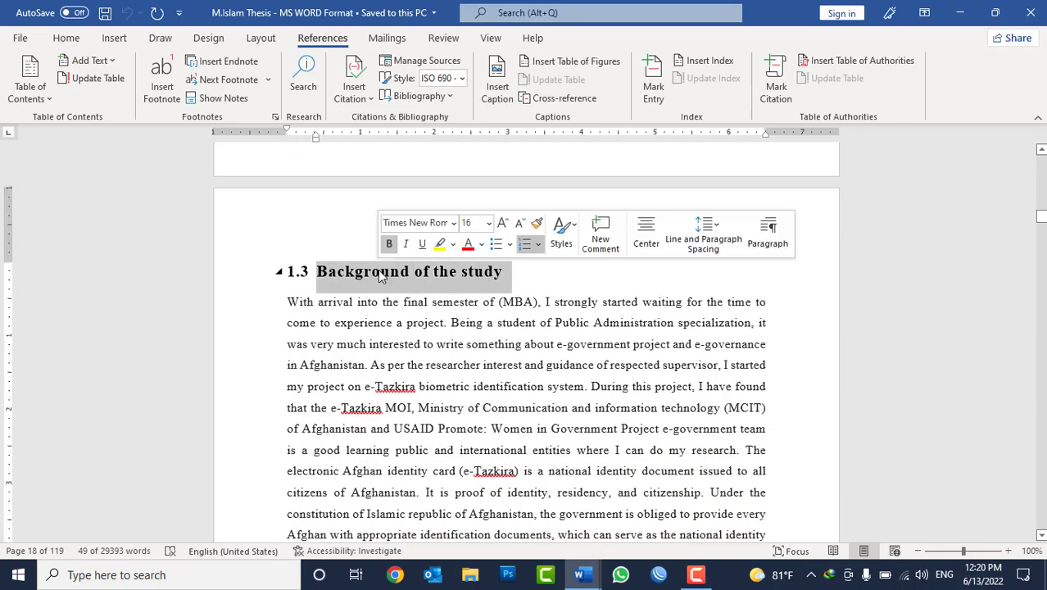
scroll(386, 283, "down", 1)
scroll(401, 303, "down", 6)
scroll(413, 315, "down", 5)
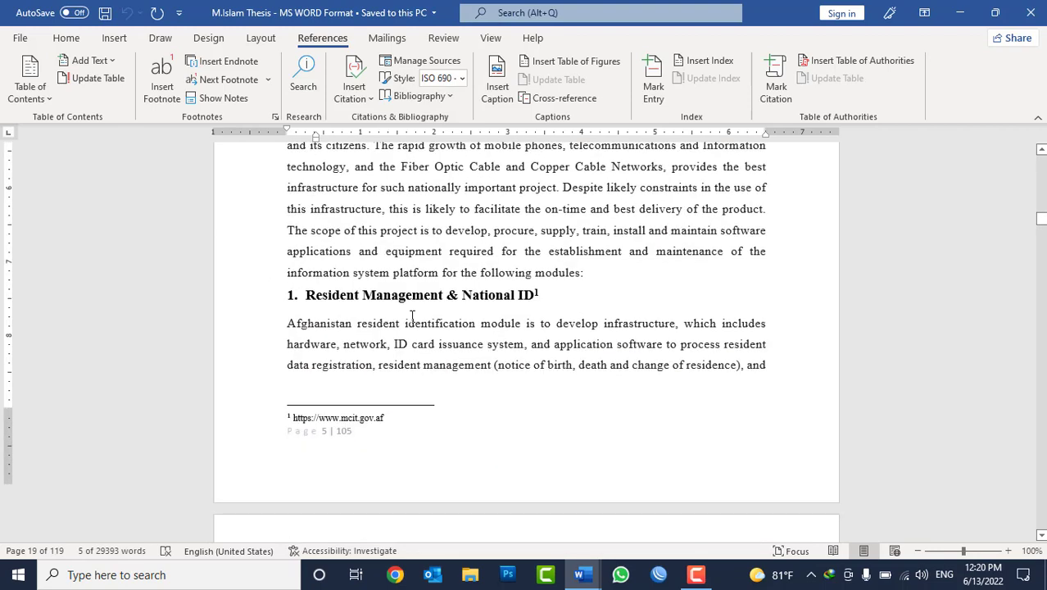
scroll(412, 316, "down", 1)
triple_click(361, 279)
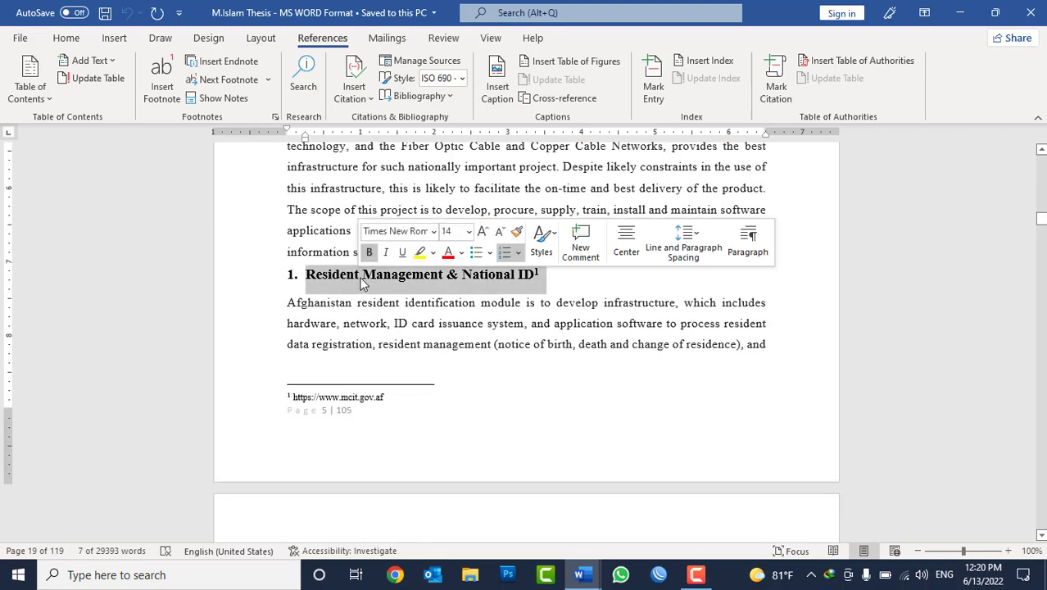
Step: Minimize the M.Islam Thesis window and place the cursor at the top of Document2
scroll(409, 344, "down", 6)
scroll(409, 327, "down", 10)
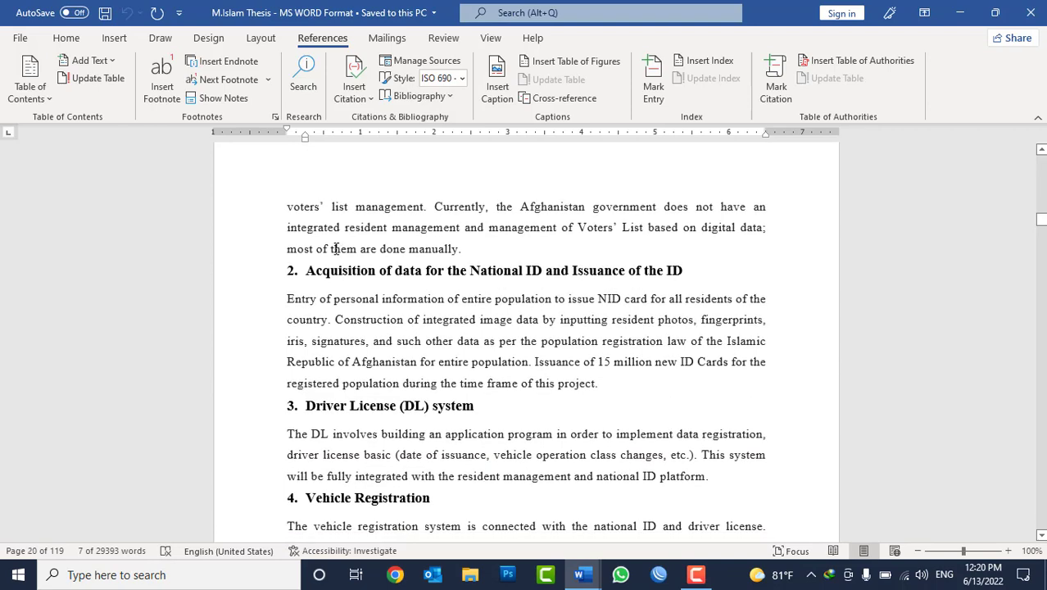
scroll(373, 430, "down", 3)
scroll(344, 429, "down", 3)
scroll(328, 428, "down", 2)
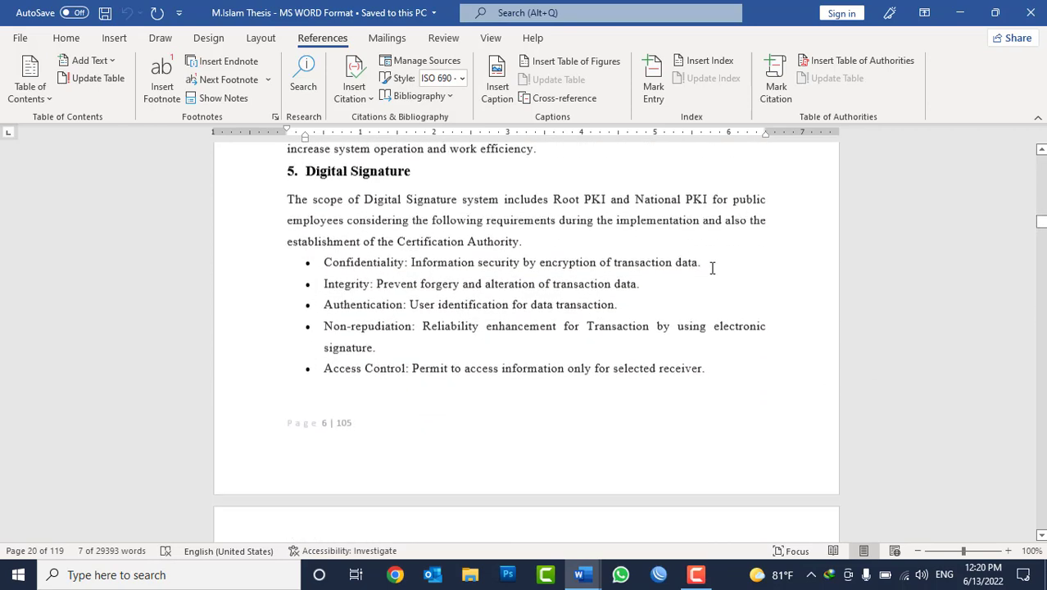
left_click_drag(1040, 222, 1040, 151)
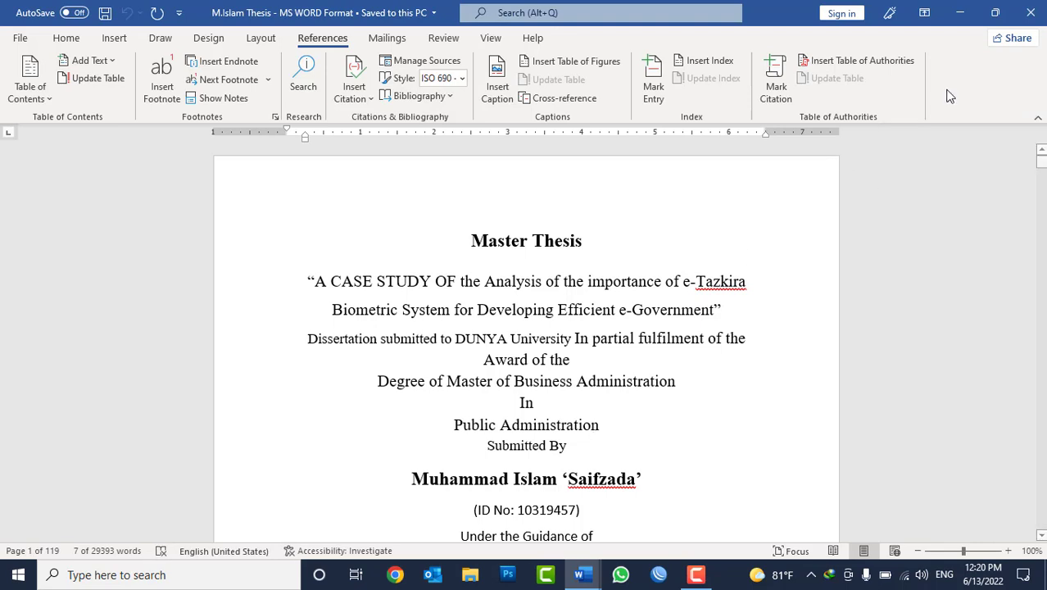
left_click(961, 13)
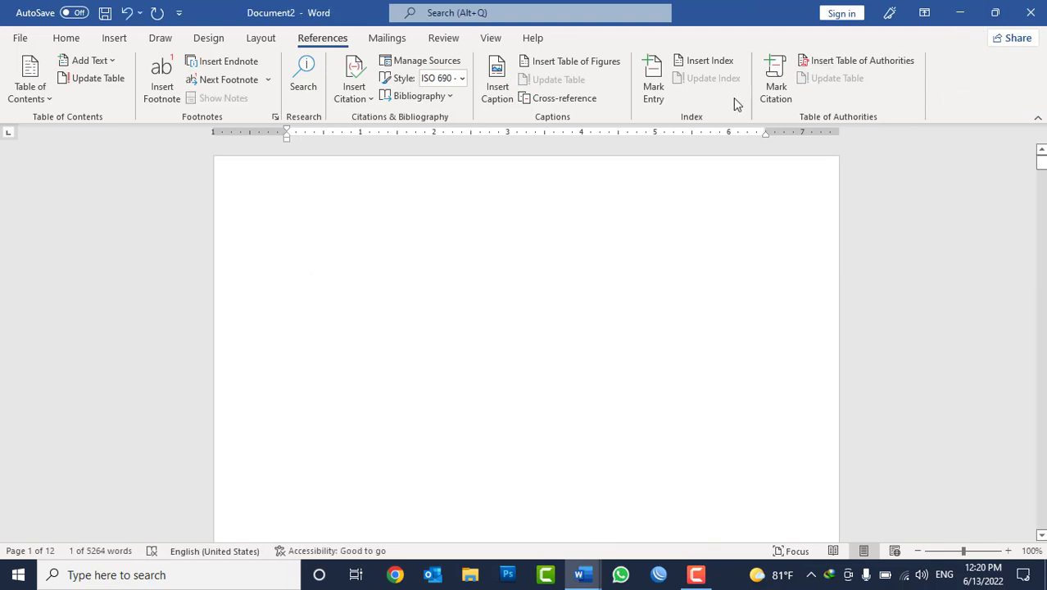
left_click(286, 212)
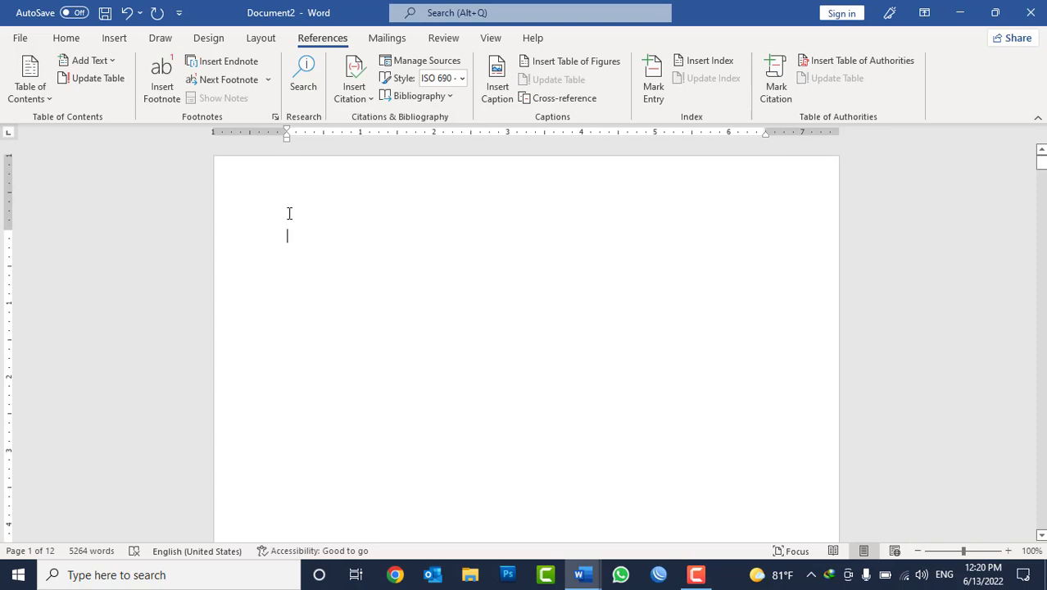
Step: Insert Automatic Table 1 from the References Table of Contents menu
left_click(35, 100)
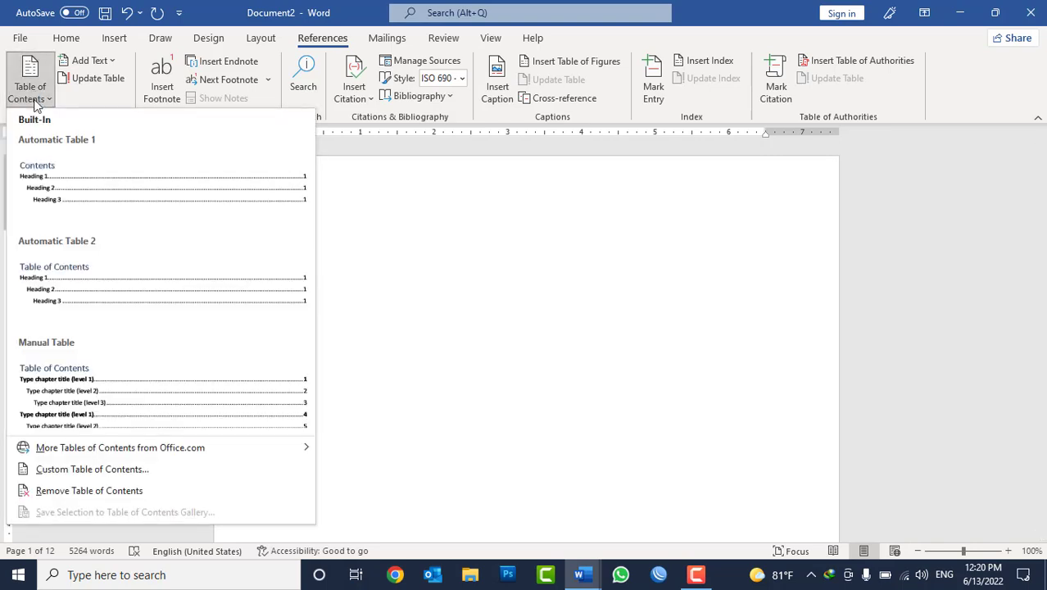
left_click(114, 190)
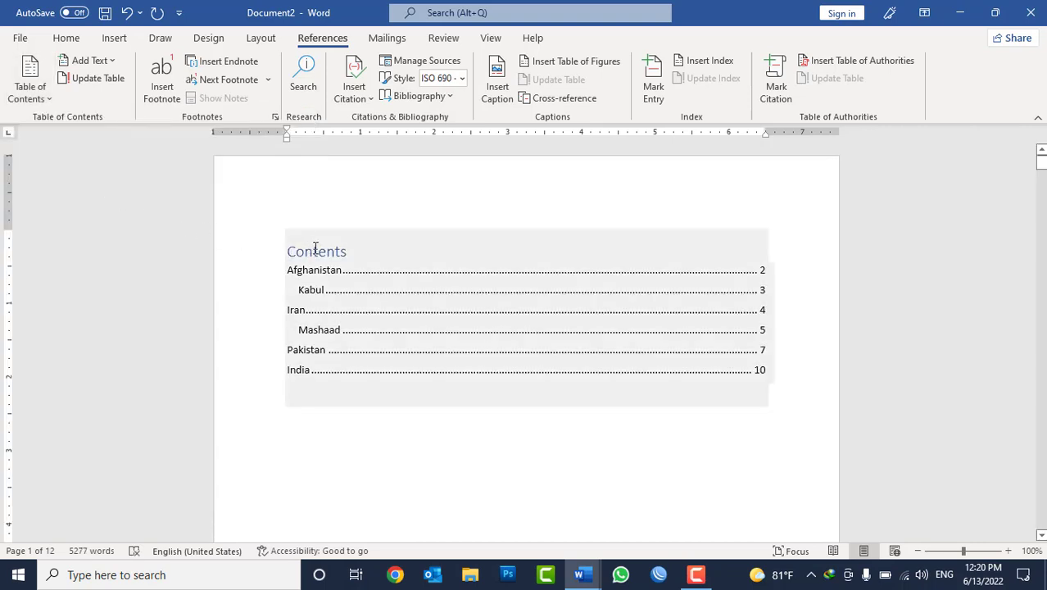
Step: Type 'Table of ' before 'Contents' and centre the heading with Ctrl+E
double_click(310, 247)
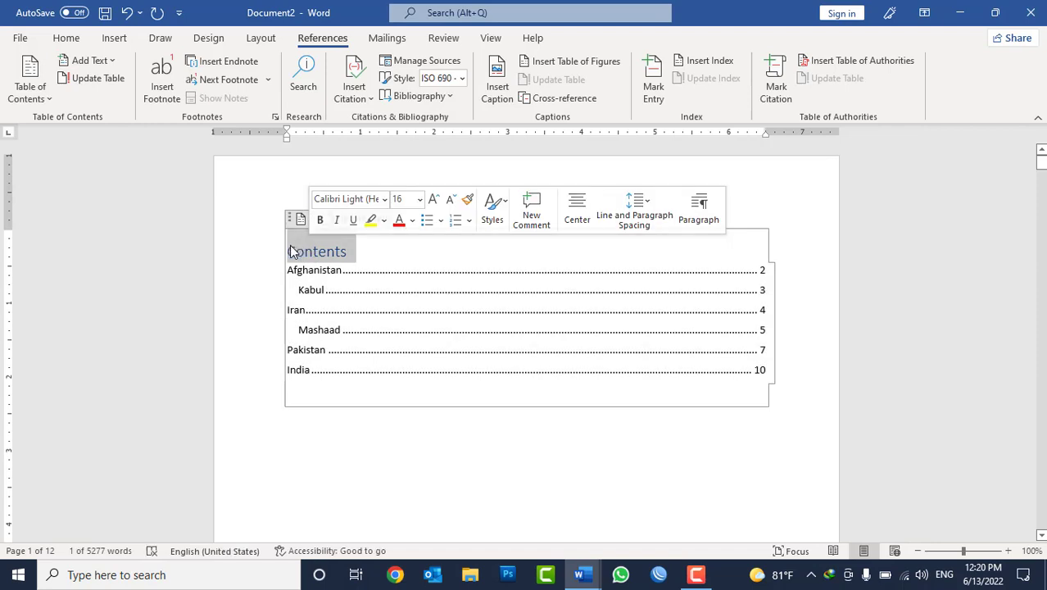
left_click(289, 251)
type("Ta")
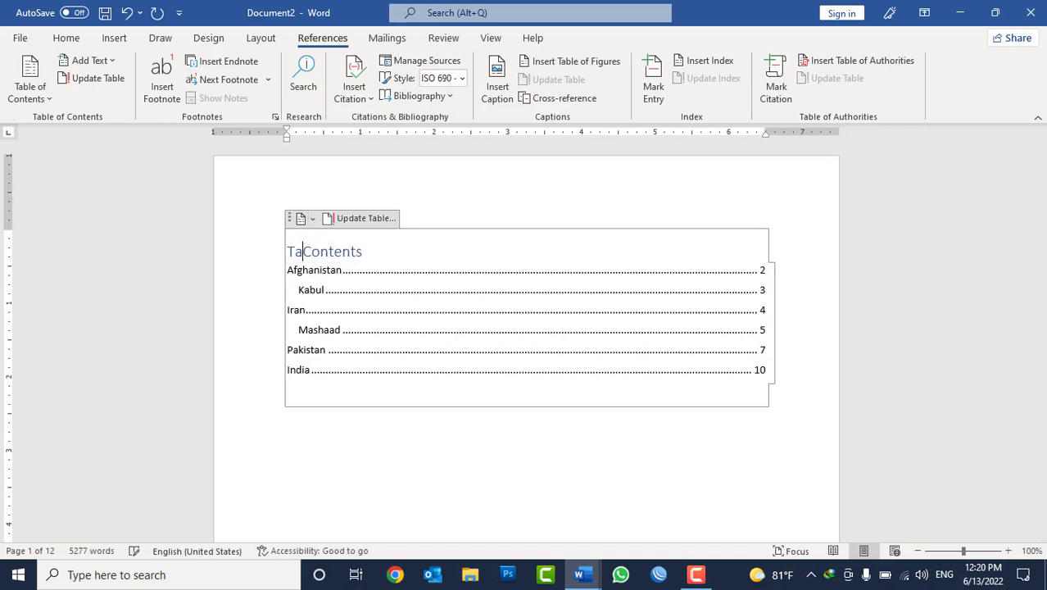
type("ble of")
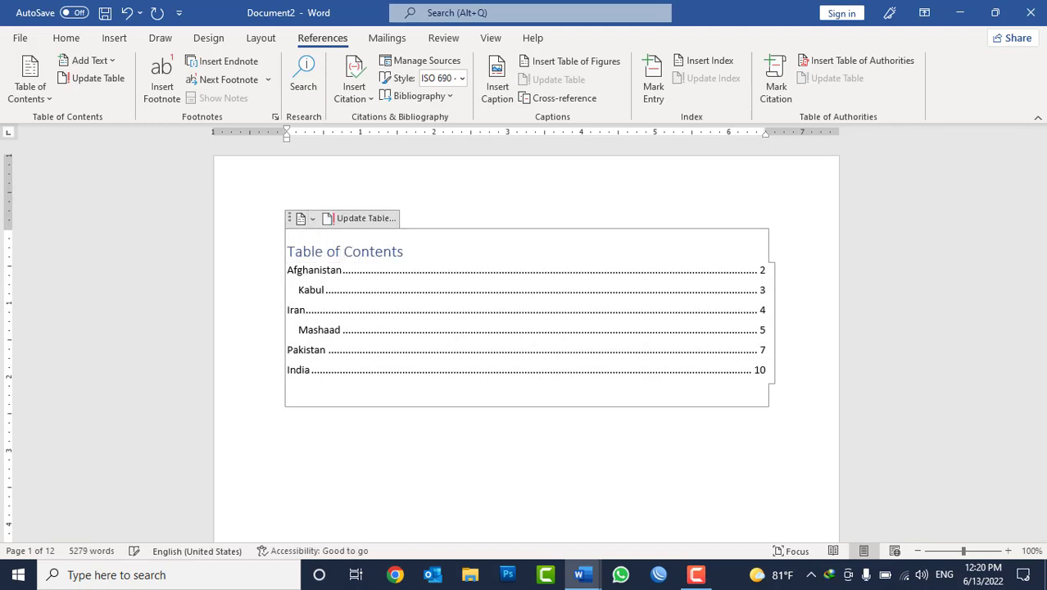
key("ctrl+e")
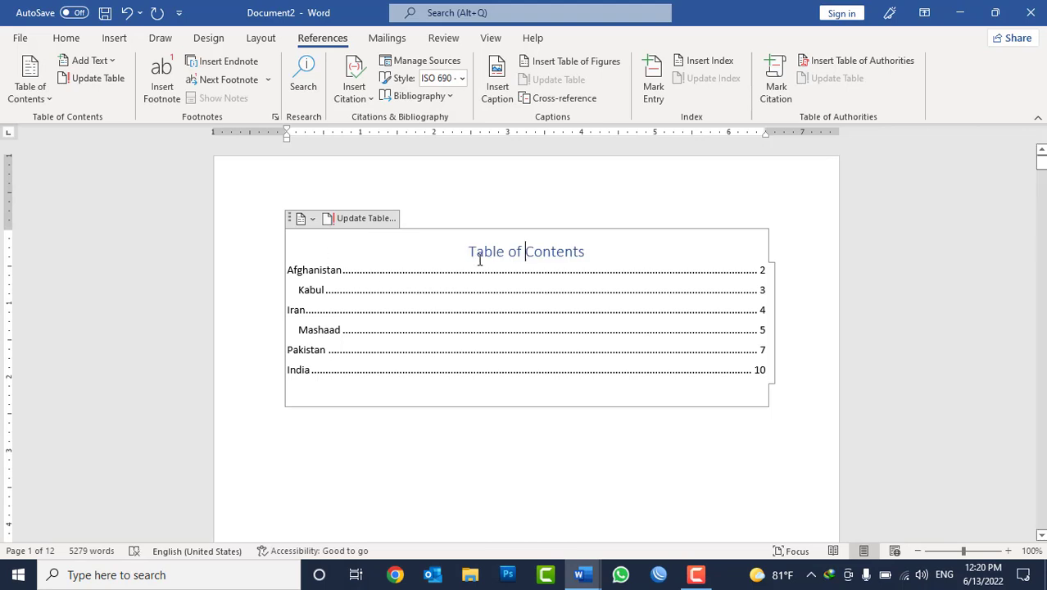
triple_click(512, 247)
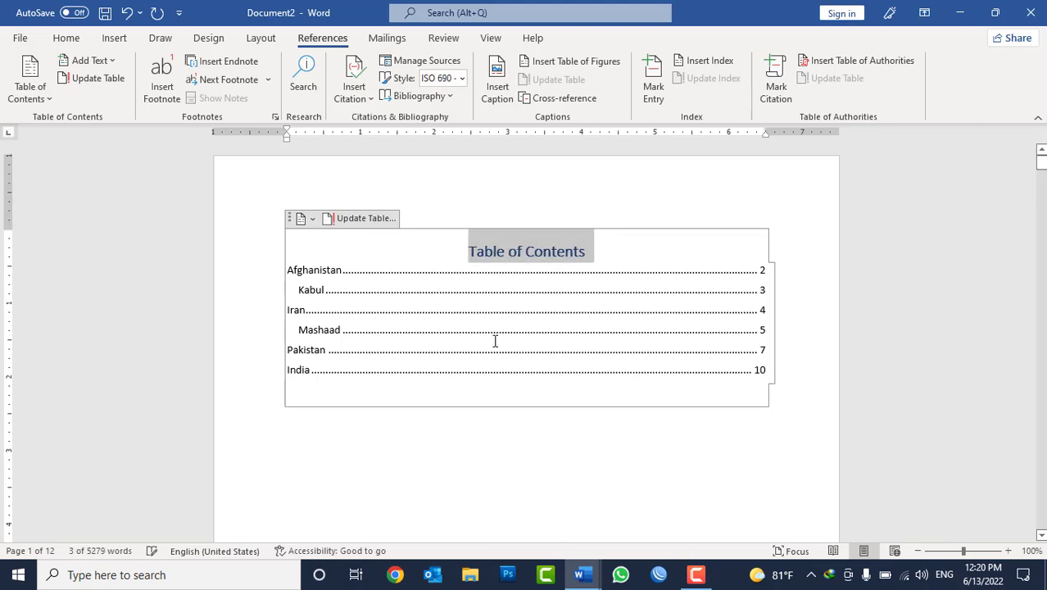
left_click(497, 438)
scroll(591, 390, "down", 2)
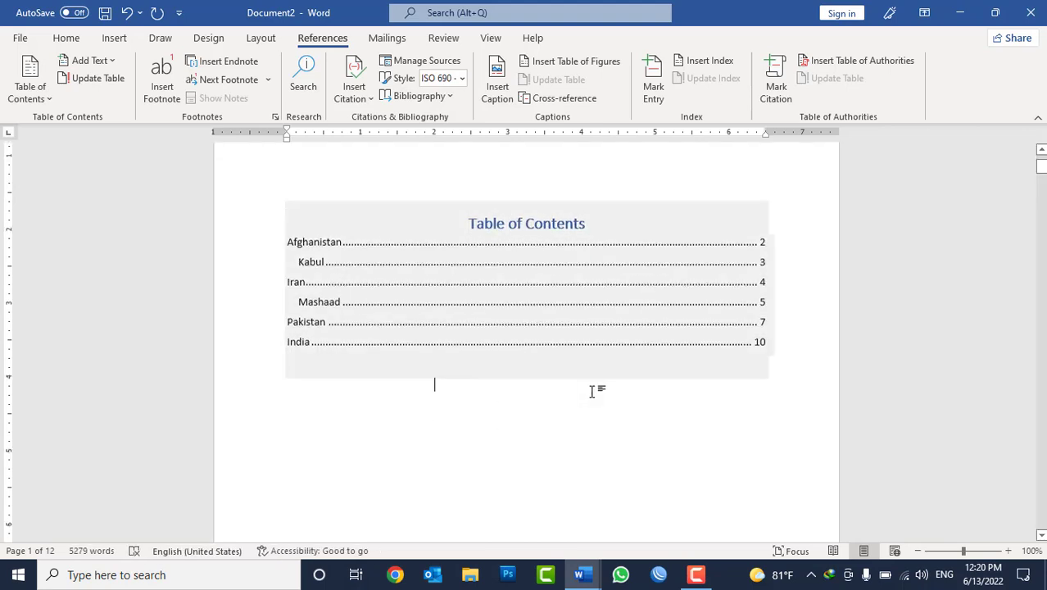
scroll(624, 392, "up", 2)
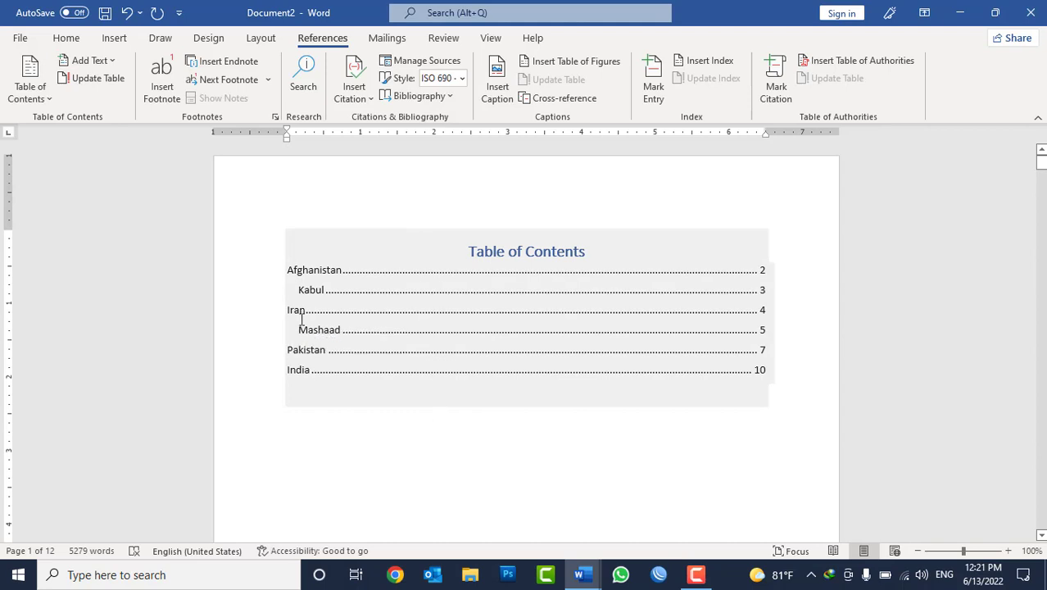
double_click(308, 268)
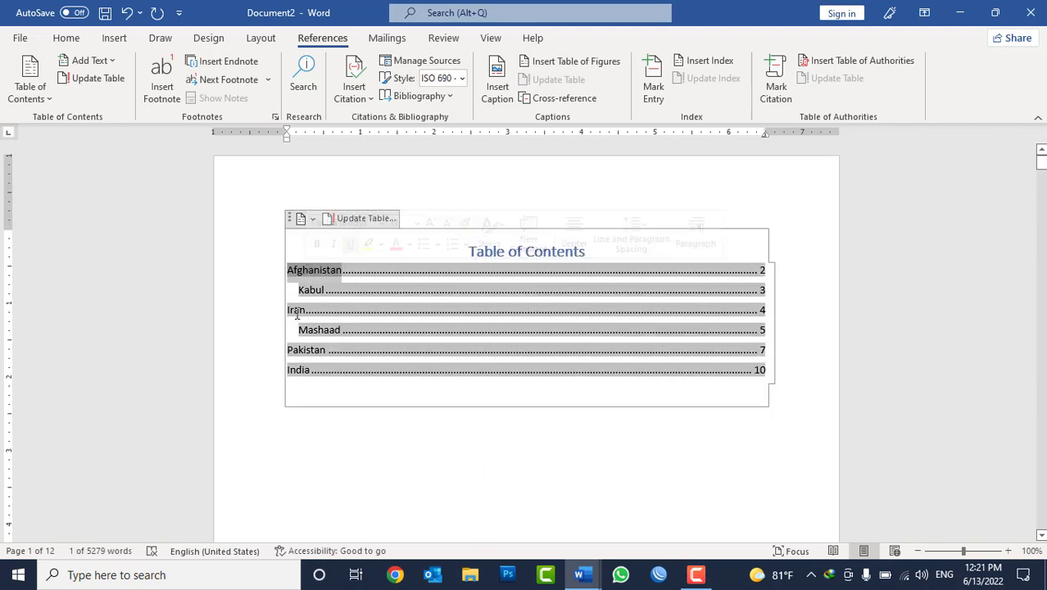
double_click(308, 370)
double_click(310, 290)
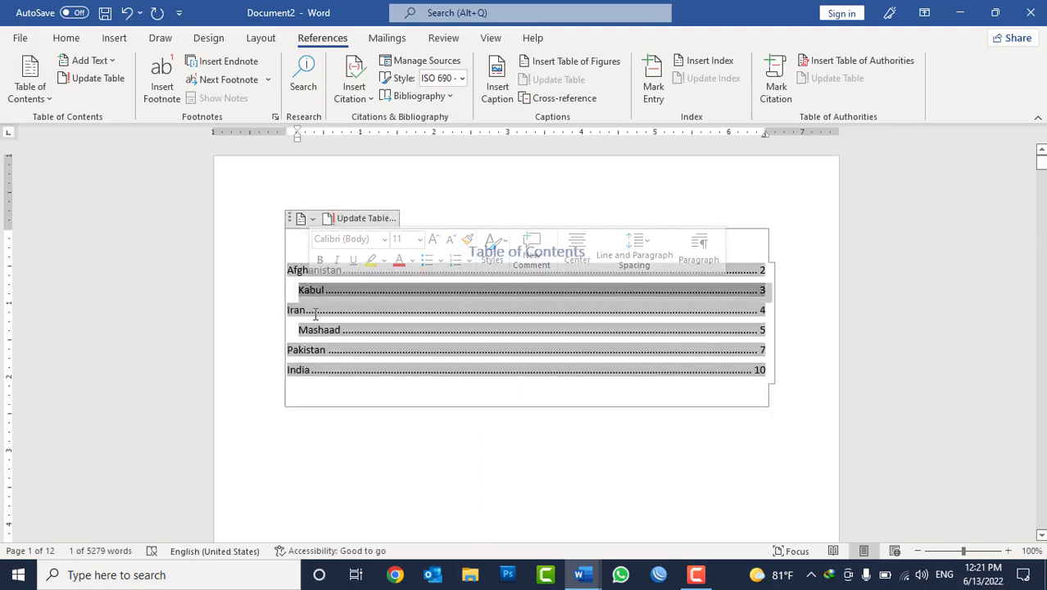
double_click(312, 331)
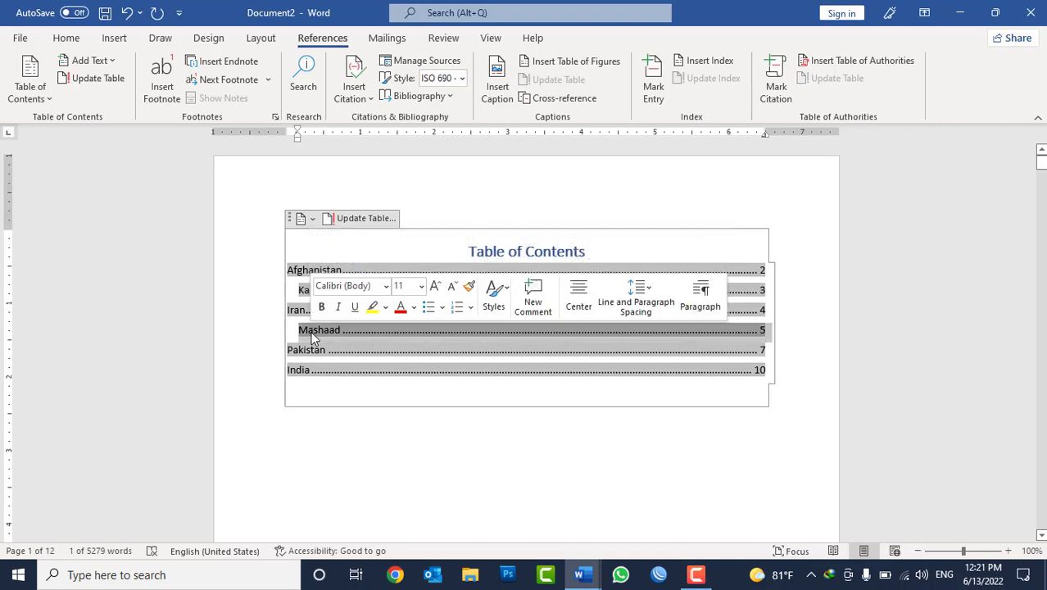
double_click(304, 270)
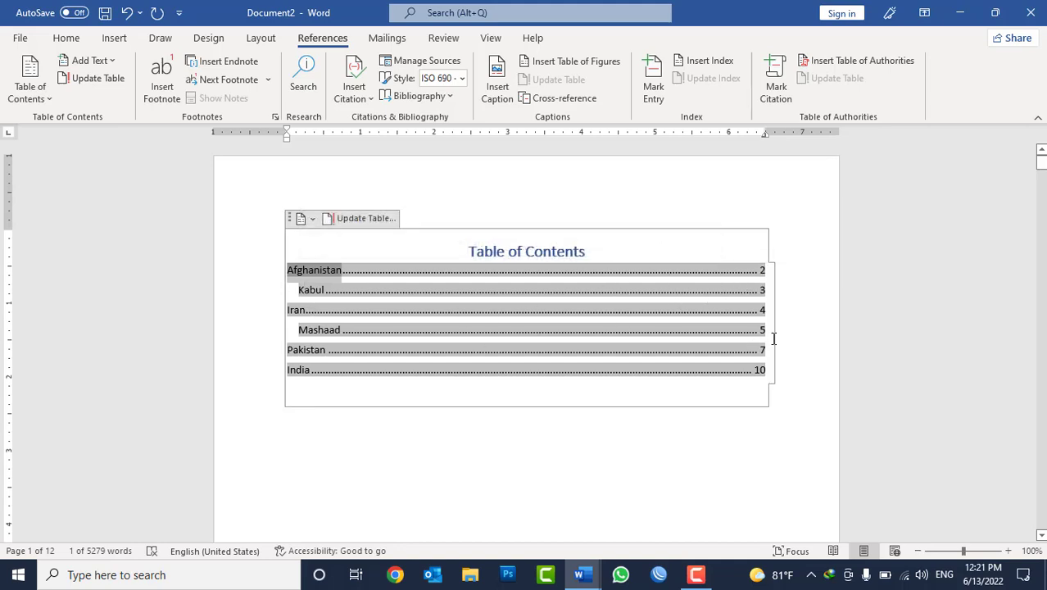
left_click(672, 451)
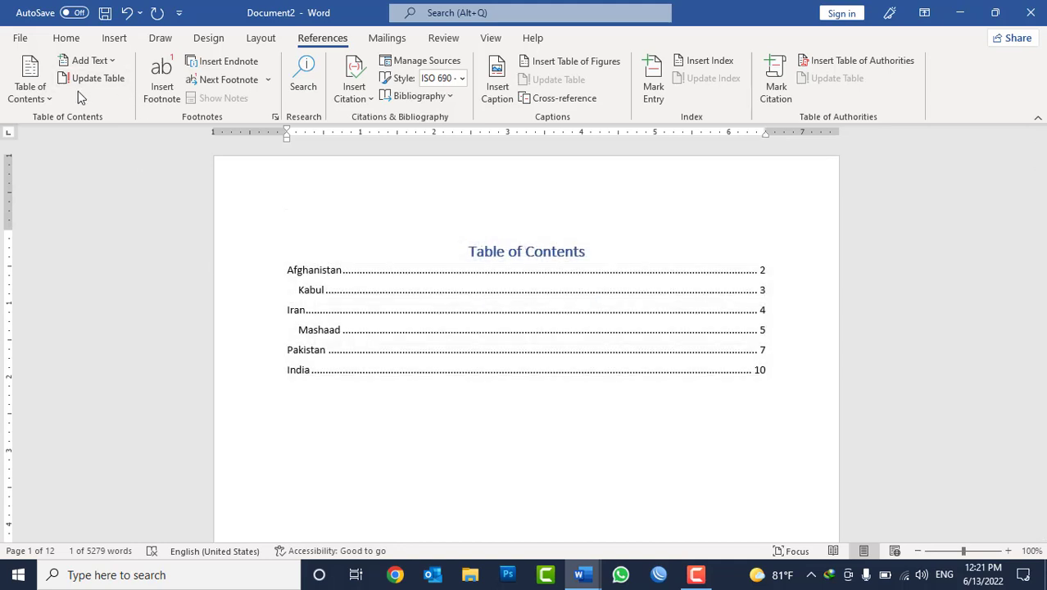
Step: Dismiss the table of contents styles and check the Kabul entry in the contents
left_click(40, 100)
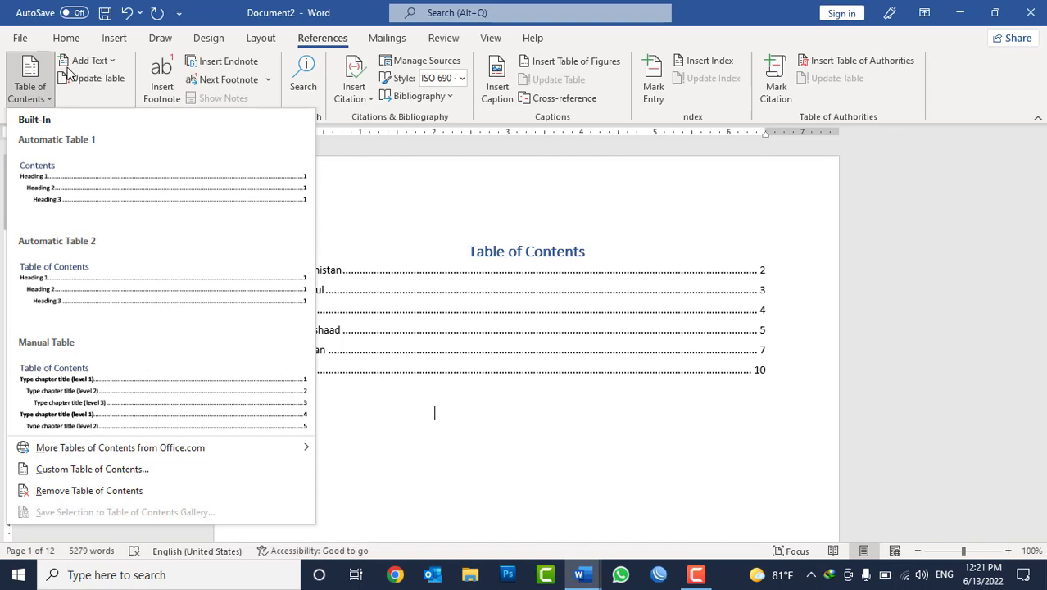
left_click(533, 442)
scroll(519, 461, "down", 1)
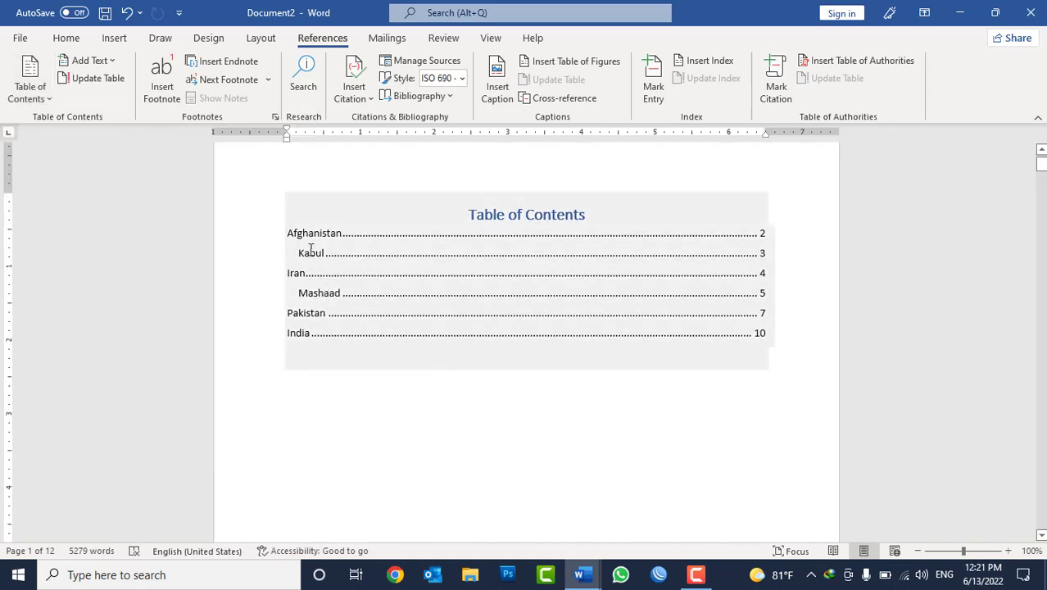
triple_click(311, 255)
scroll(342, 416, "down", 2)
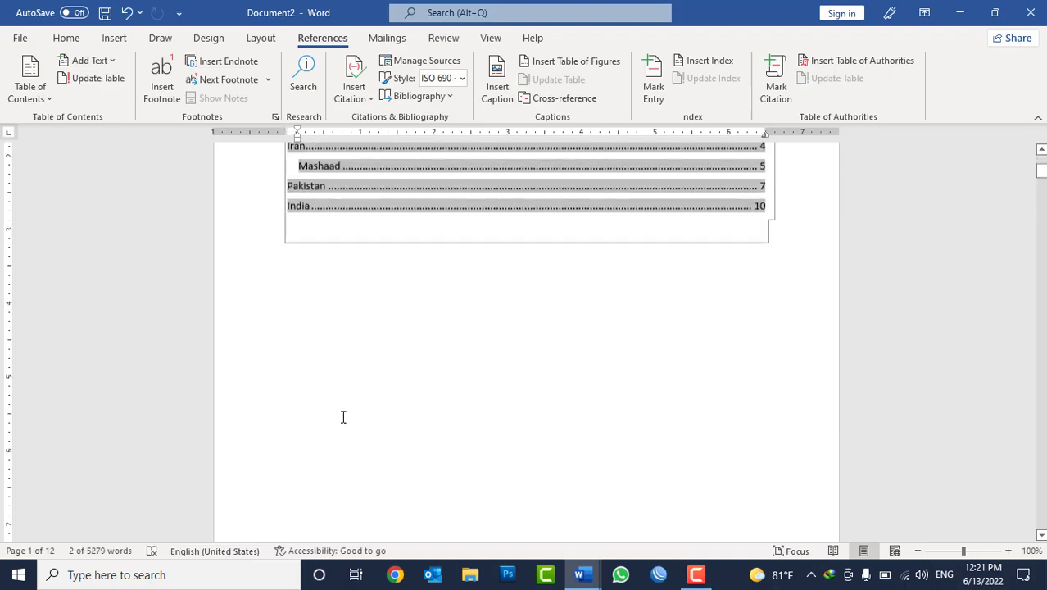
scroll(358, 414, "down", 5)
scroll(358, 414, "down", 5)
scroll(358, 416, "down", 3)
scroll(358, 415, "down", 5)
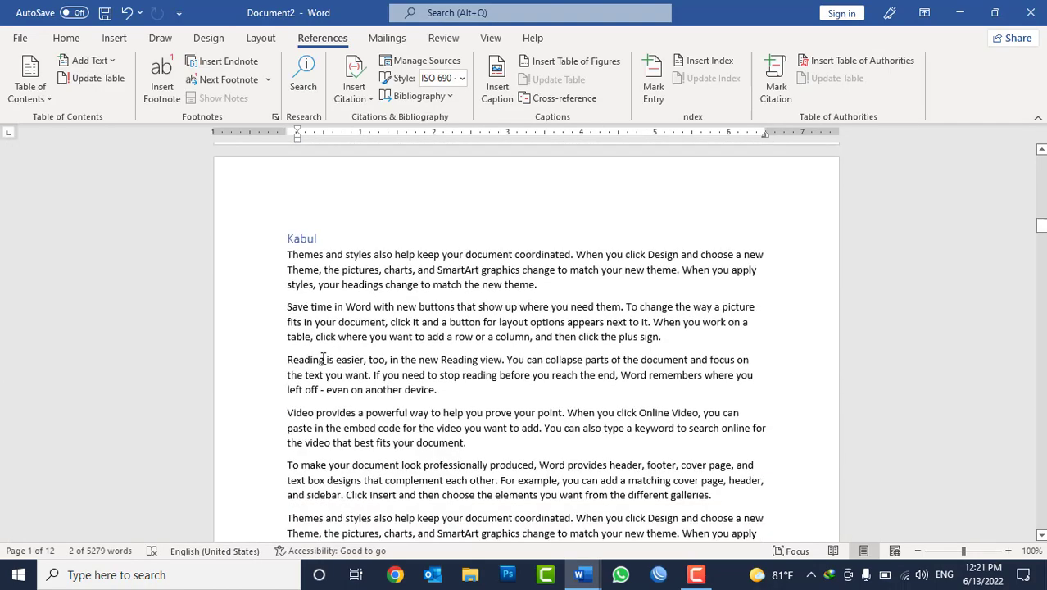
scroll(311, 237, "up", 1)
Step: Set the Kabul heading on page 3 to Level 1 via Add Text
double_click(304, 225)
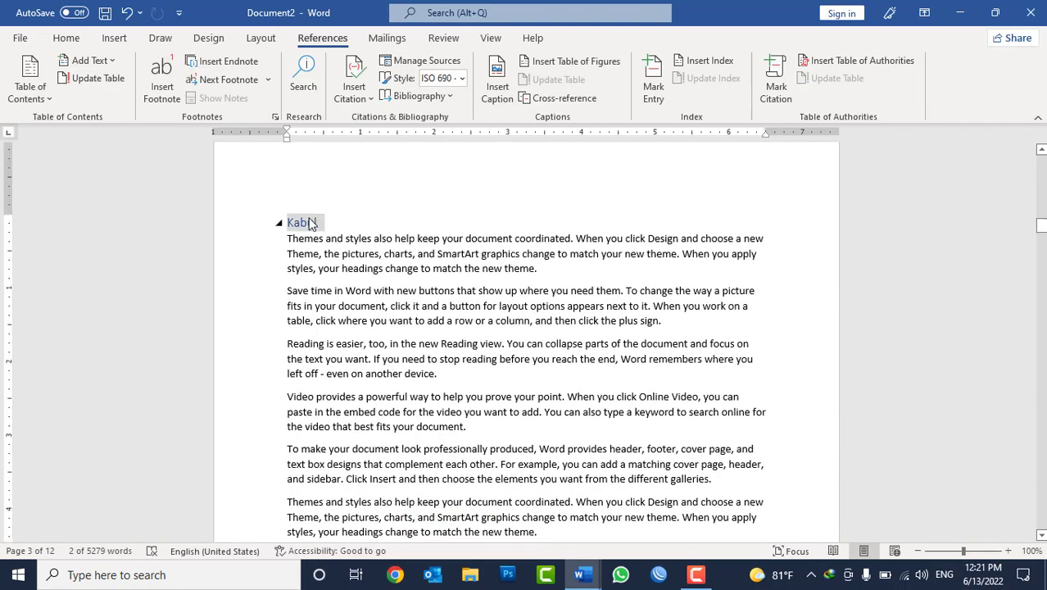
left_click(89, 60)
left_click(104, 109)
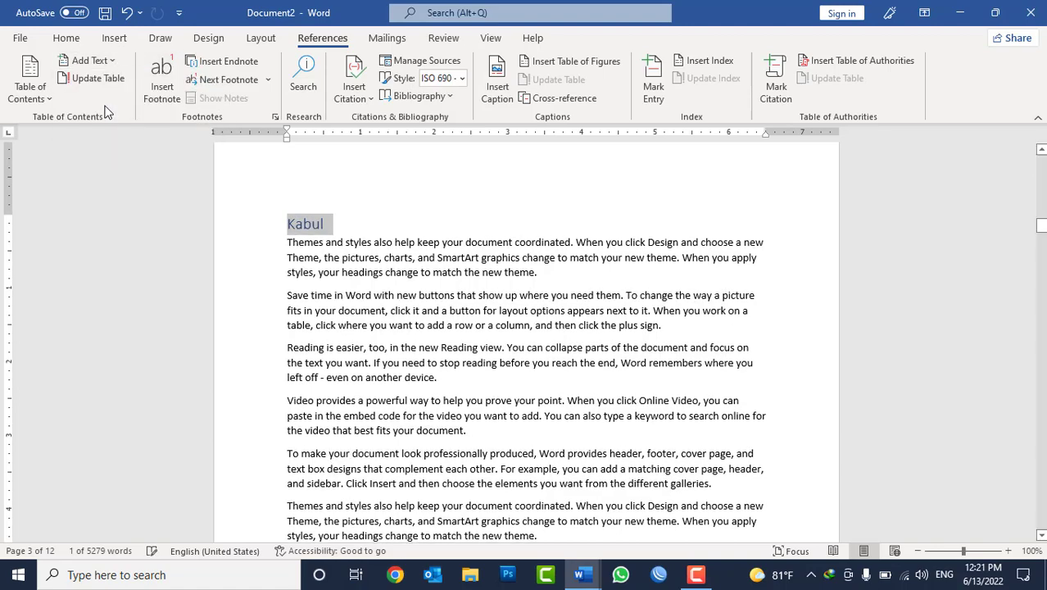
scroll(525, 360, "up", 4)
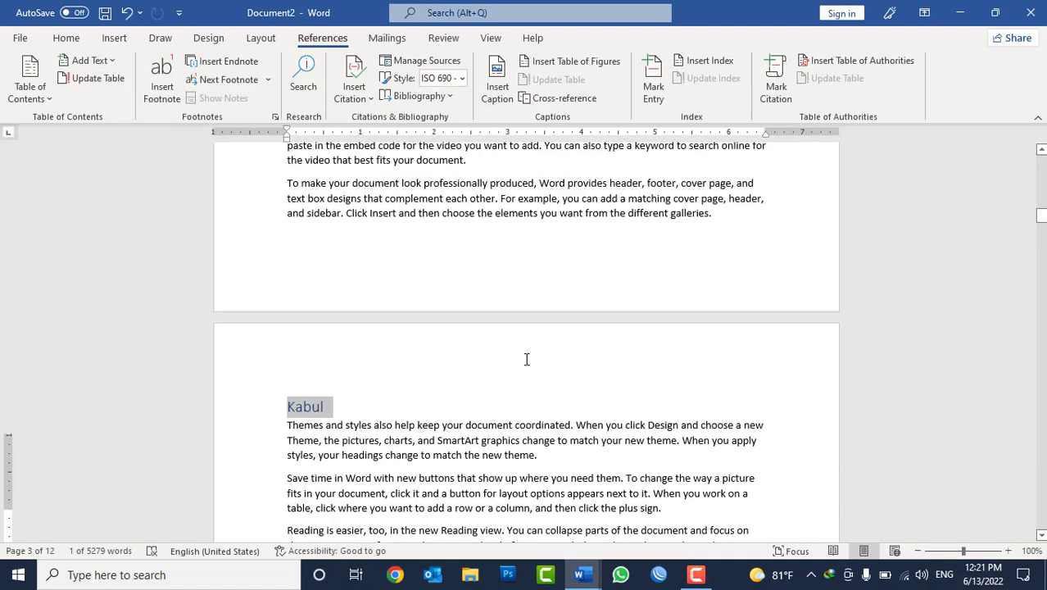
scroll(525, 361, "up", 10)
scroll(525, 360, "up", 10)
scroll(525, 361, "up", 8)
Step: Update the table of contents choosing 'Update entire table'
scroll(528, 359, "up", 3)
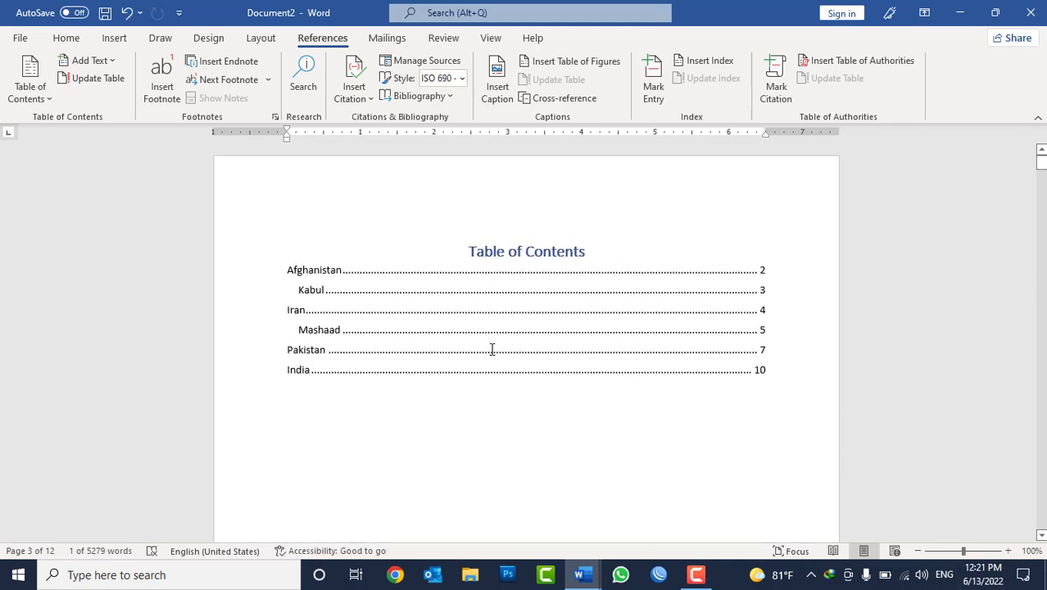
left_click(342, 292)
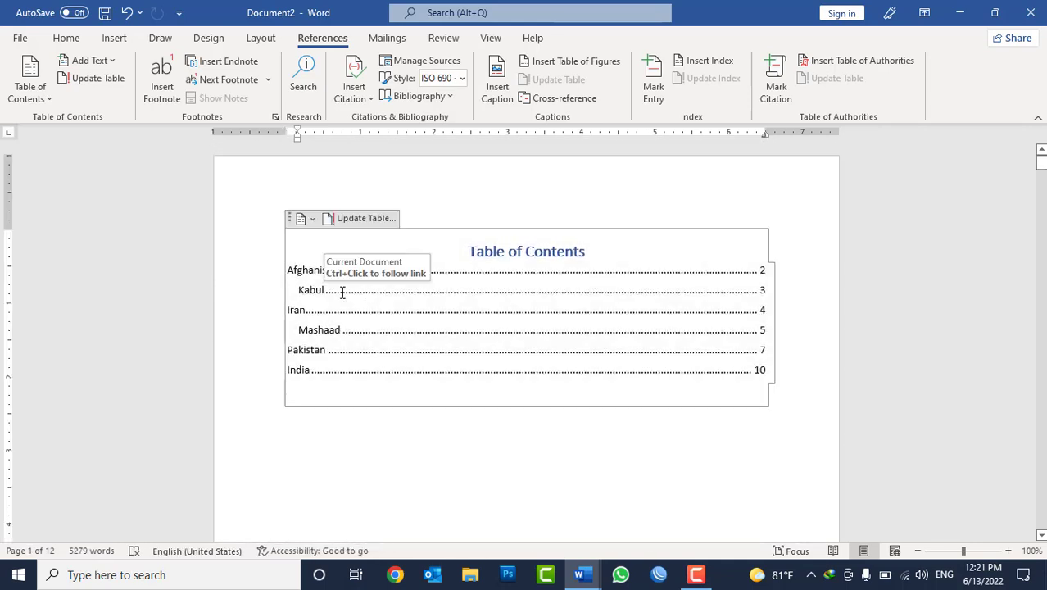
left_click(97, 77)
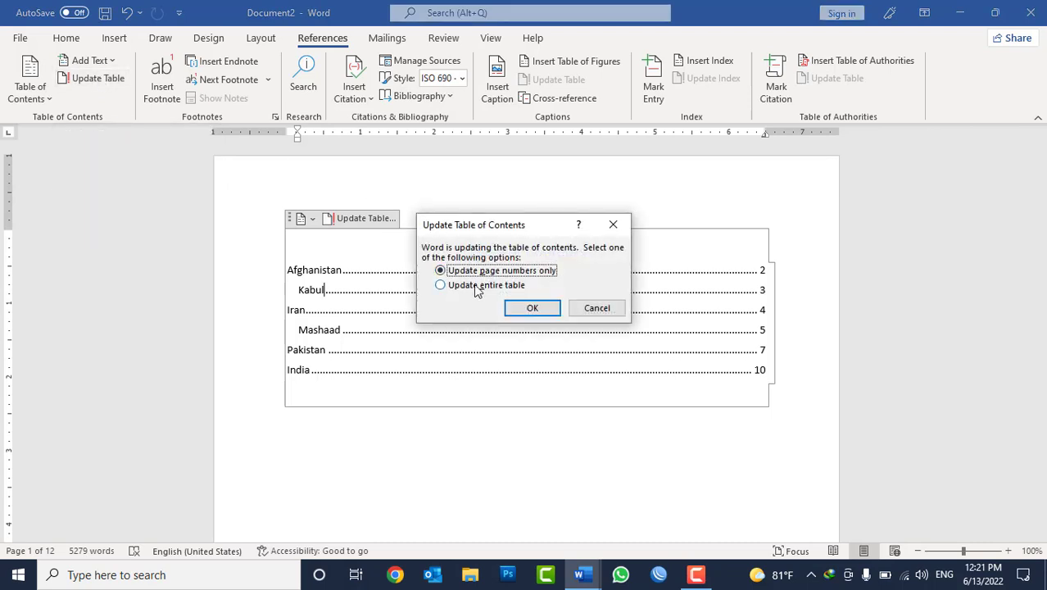
left_click(477, 287)
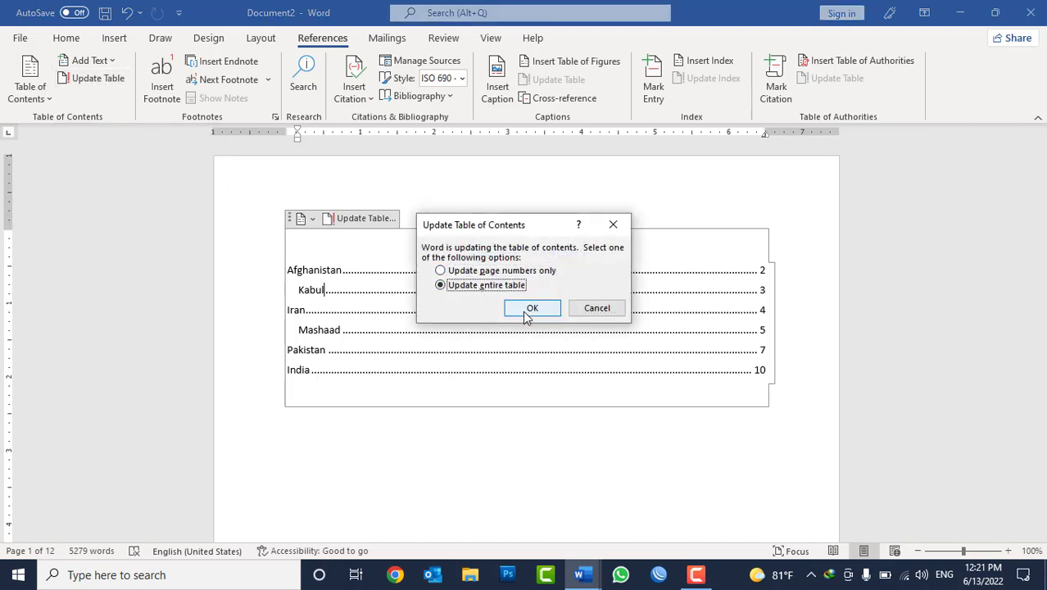
left_click(524, 310)
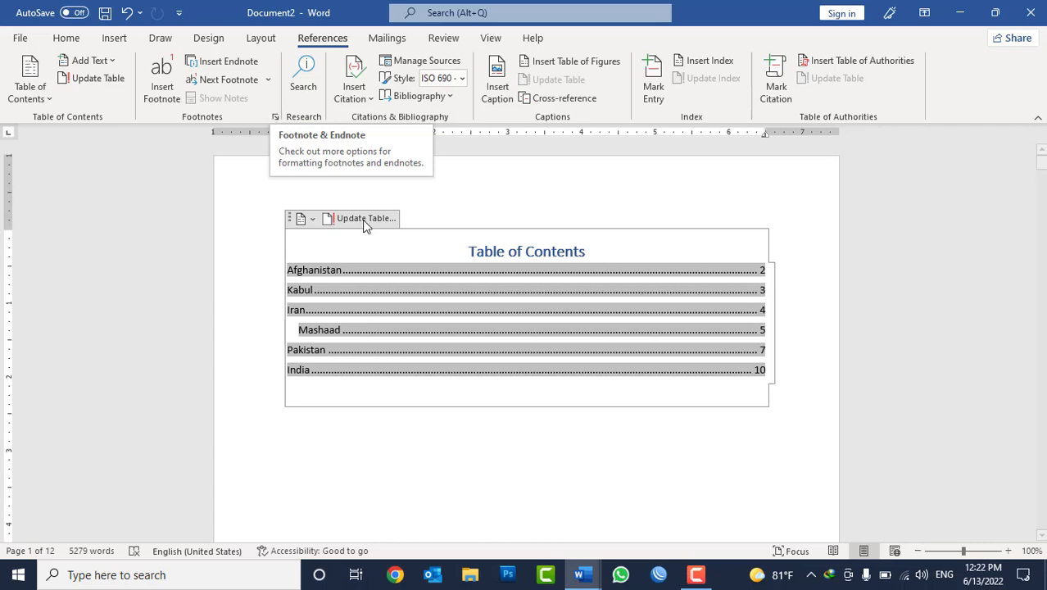
left_click(432, 240)
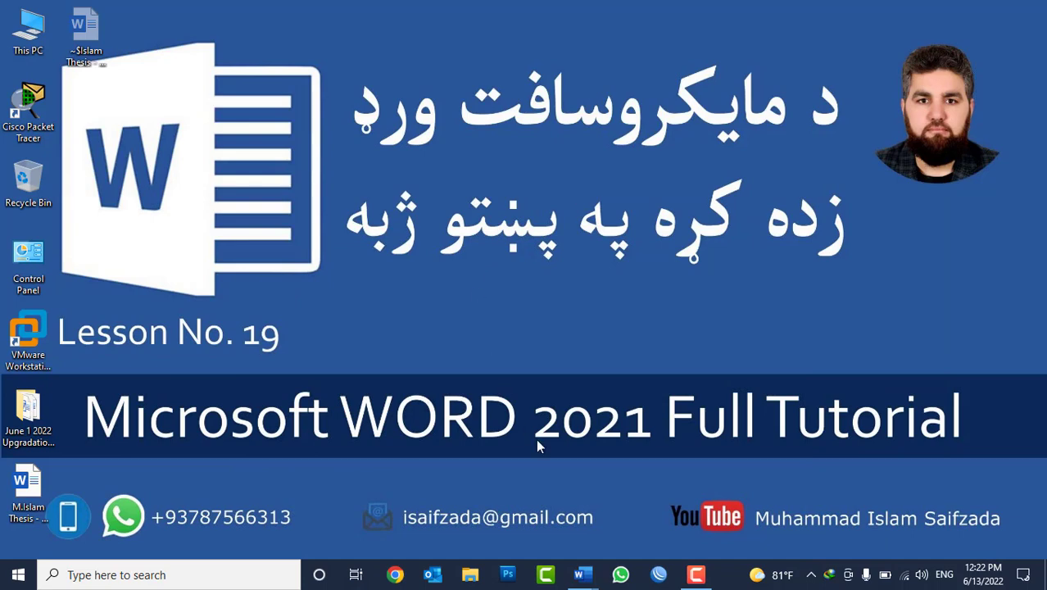
mouse_move(582, 574)
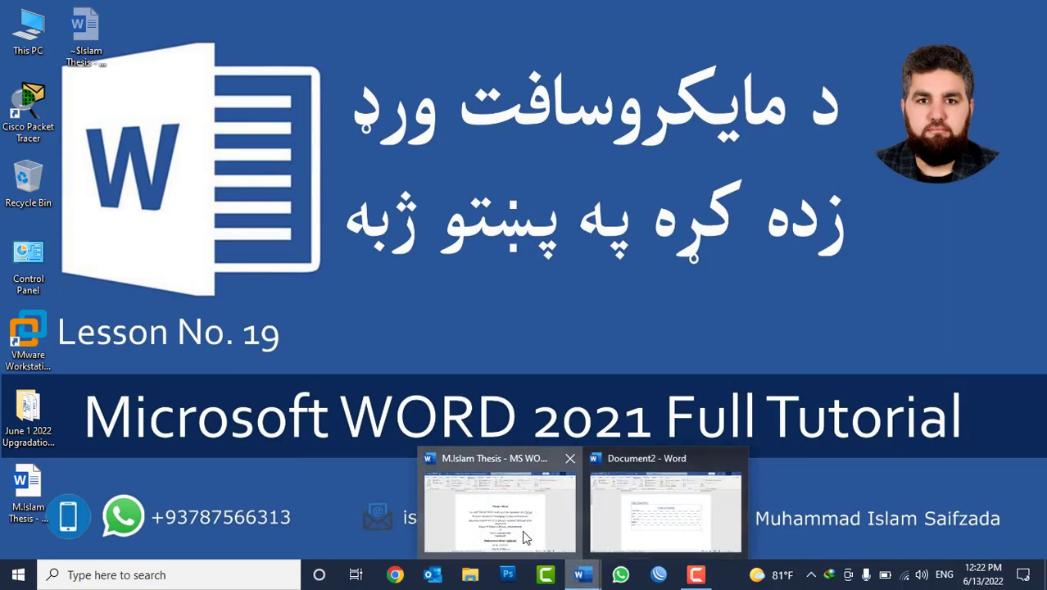
Step: Switch to the thesis and jump to page 20 with Ctrl+G
left_click(525, 537)
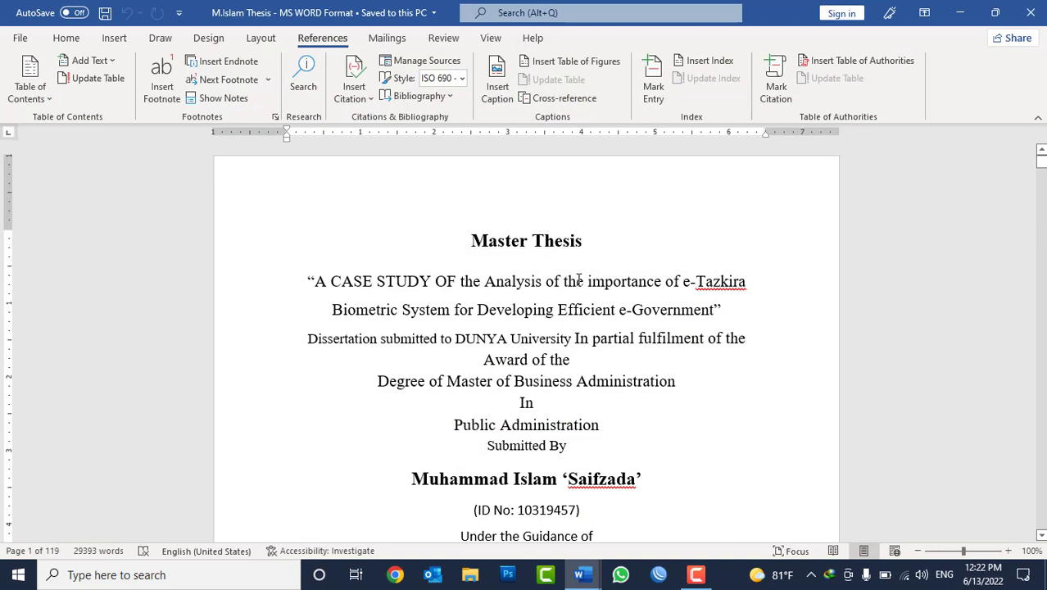
left_click(578, 279)
key("ctrl+g")
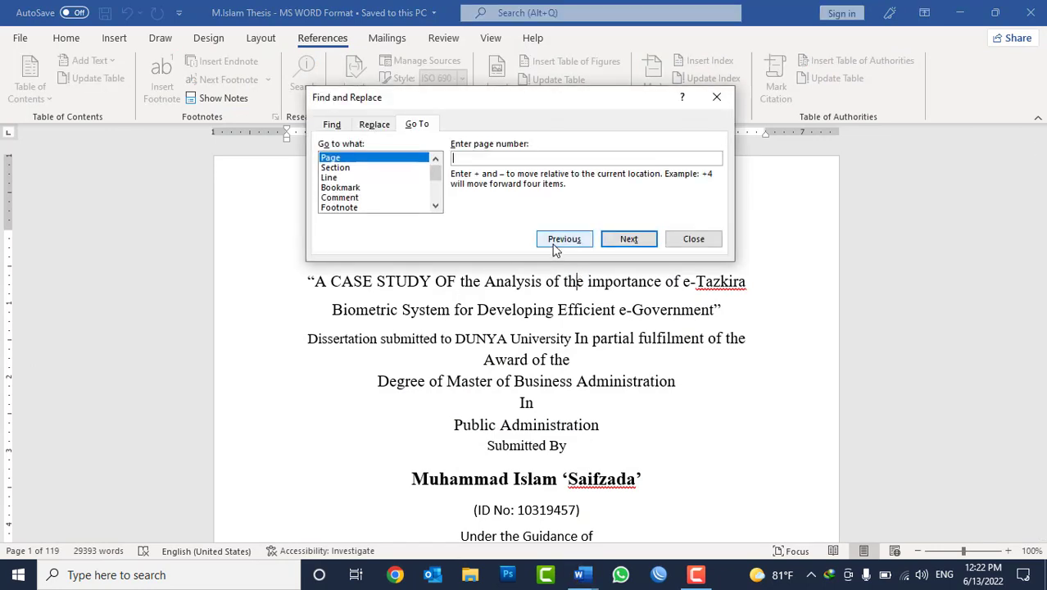
type("20")
left_click(638, 243)
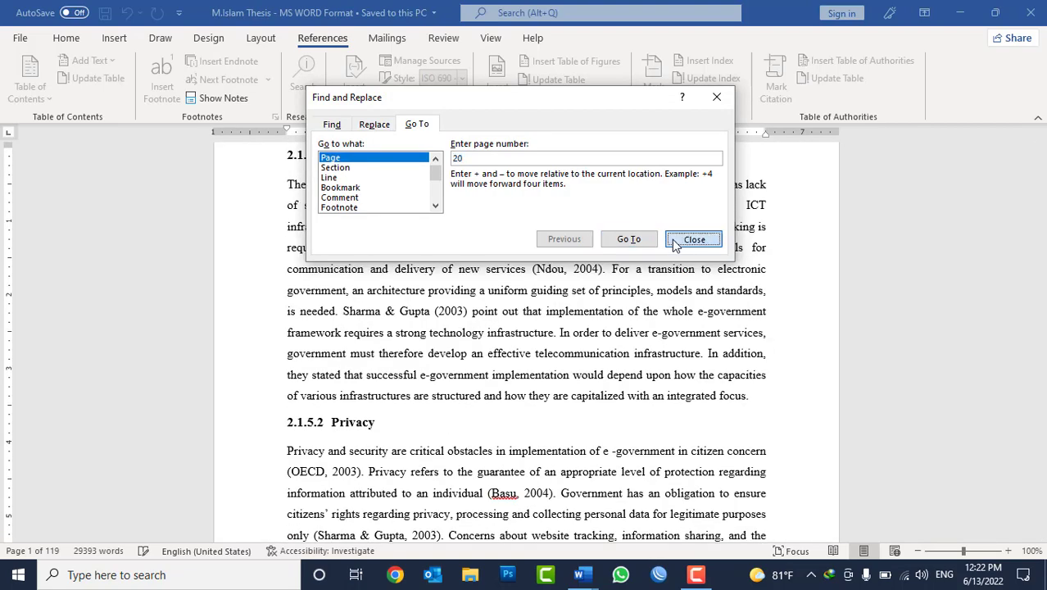
left_click(693, 239)
Step: Scroll to section 2.1.5 'Barriers of E-Government Implementation' with its footnote 7
scroll(566, 351, "up", 4)
scroll(566, 351, "up", 6)
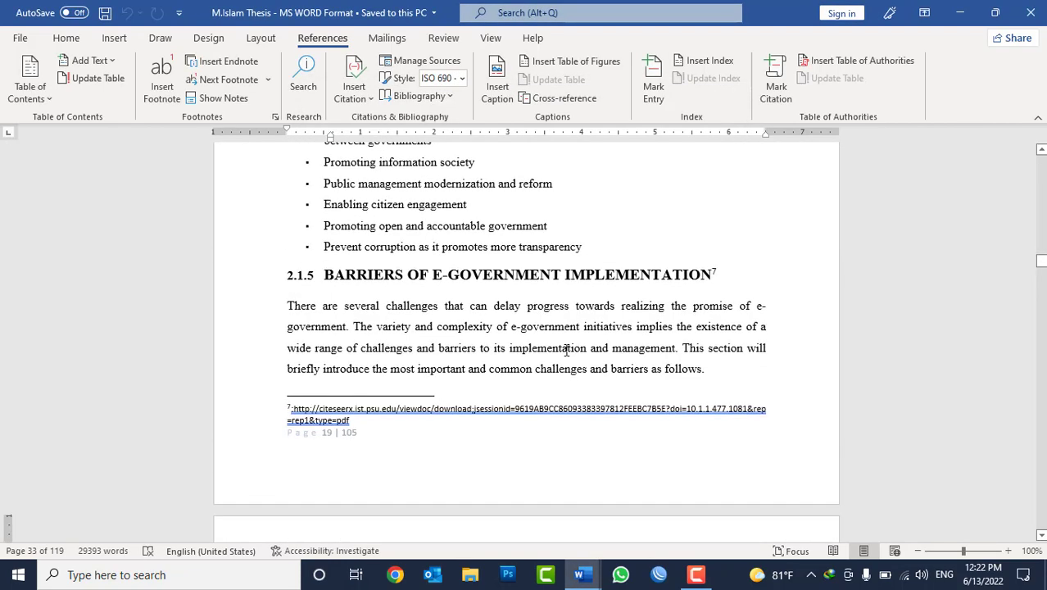
scroll(565, 350, "up", 1)
scroll(565, 351, "up", 1)
scroll(564, 353, "up", 1)
scroll(492, 340, "up", 1)
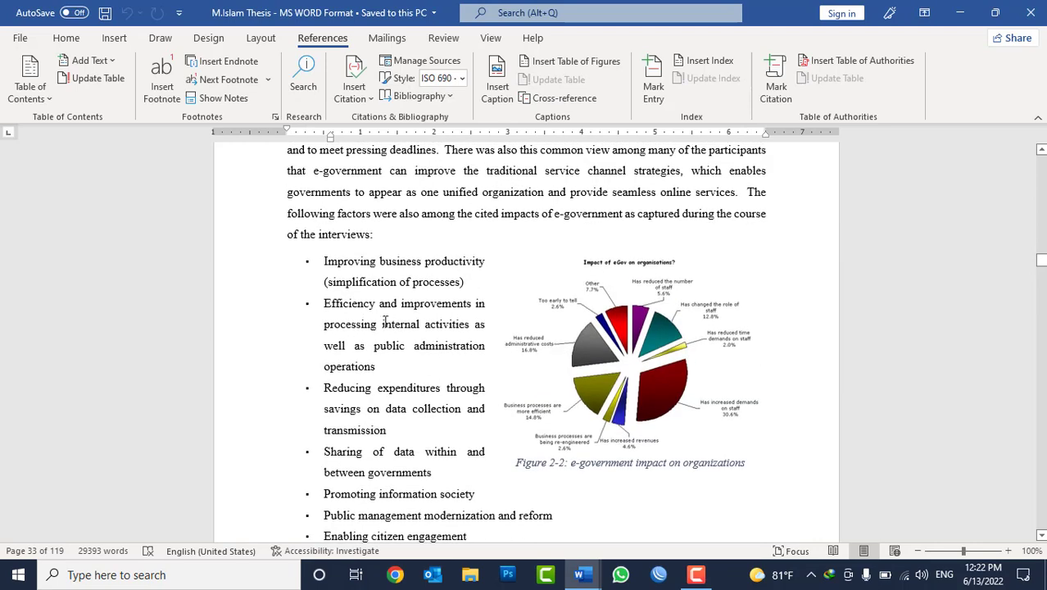
scroll(385, 322, "up", 1)
scroll(425, 218, "up", 1)
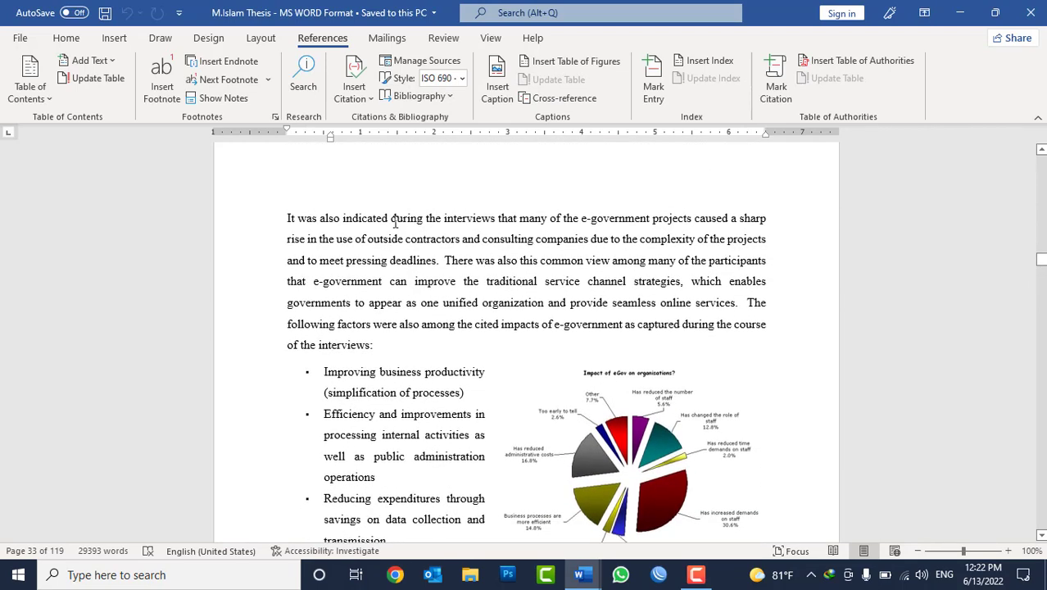
left_click(470, 260)
scroll(417, 292, "down", 1)
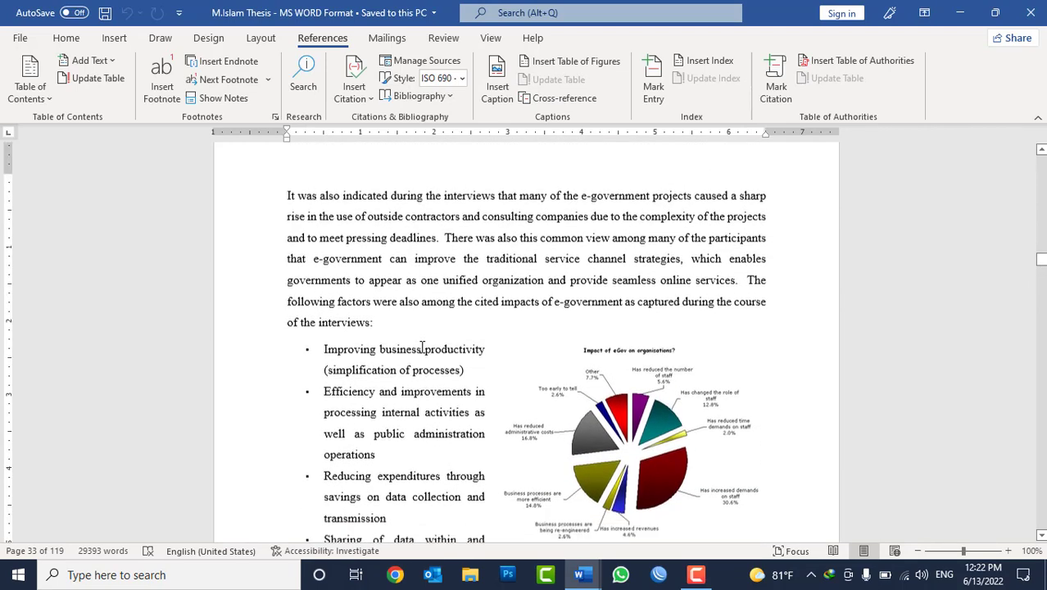
scroll(401, 312, "down", 3)
scroll(385, 332, "down", 1)
scroll(376, 346, "down", 1)
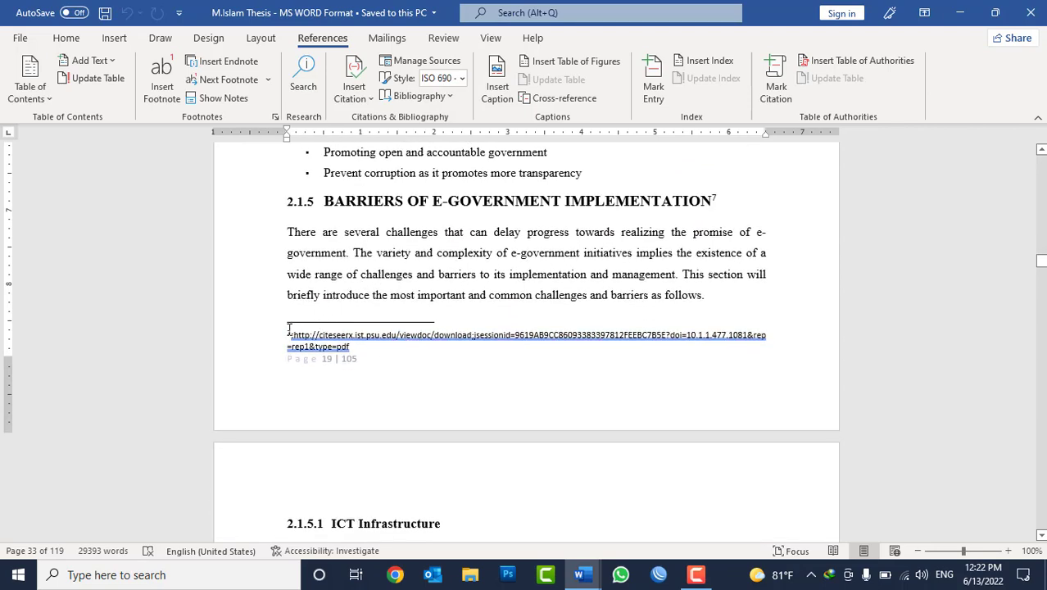
left_click_drag(288, 329, 358, 344)
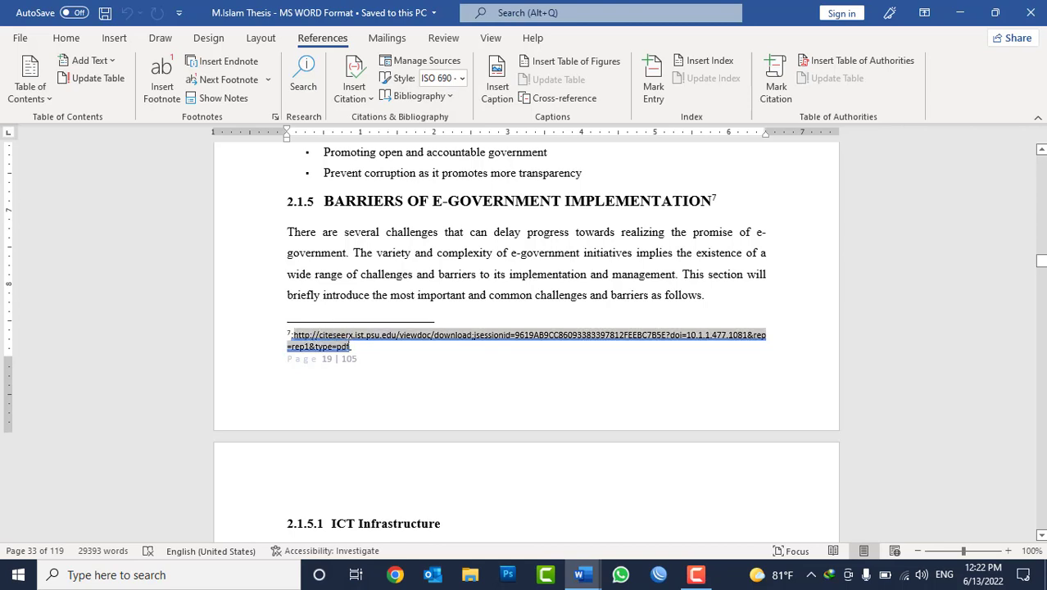
left_click(550, 233)
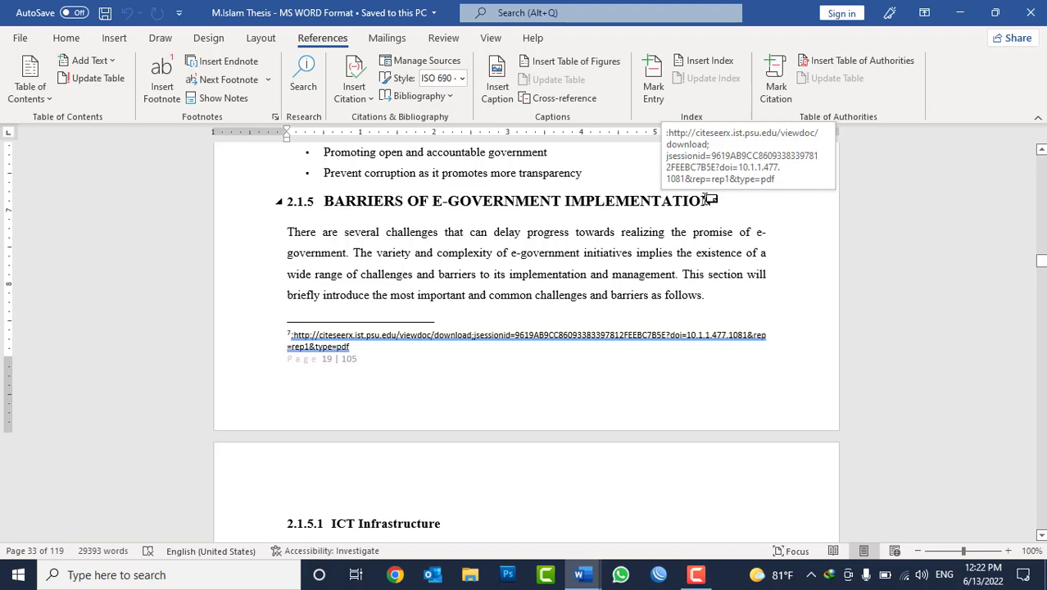
left_click_drag(327, 197, 710, 291)
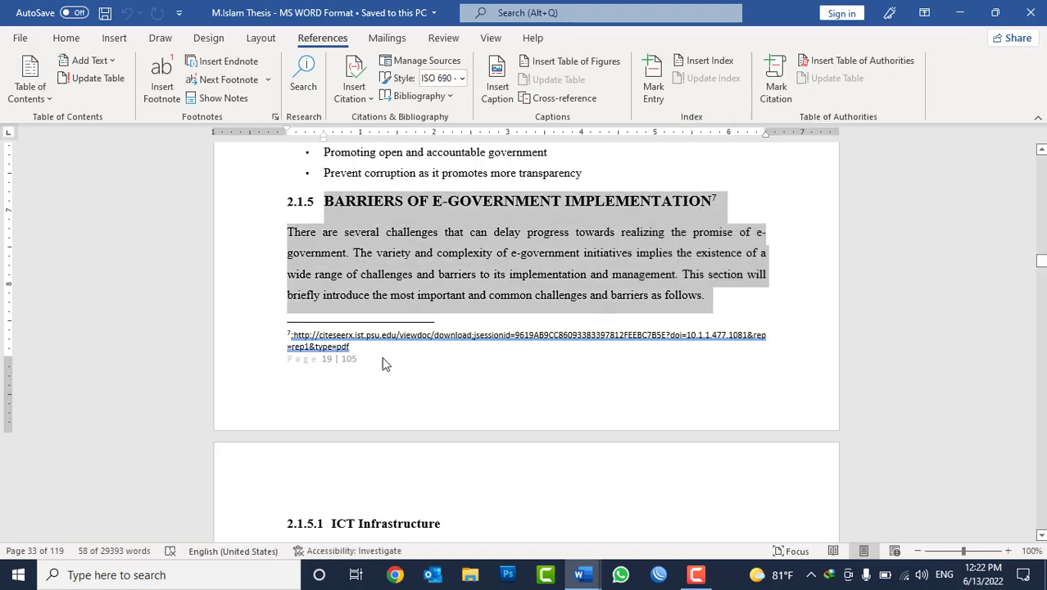
left_click(367, 335)
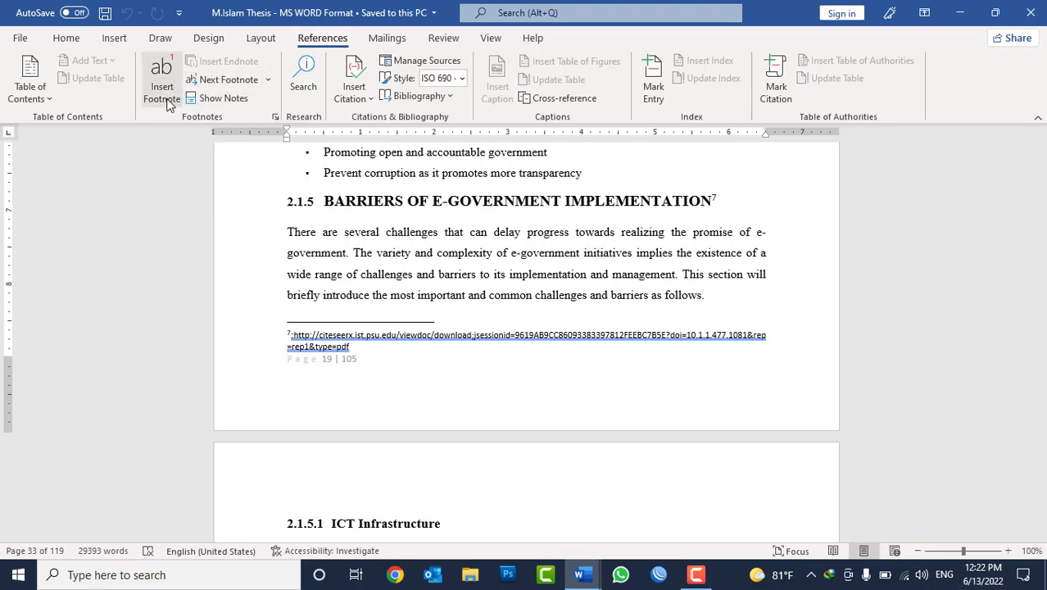
Step: Scroll through the thesis from section 2.1.5 and select the footnote 8 line
left_click(370, 238)
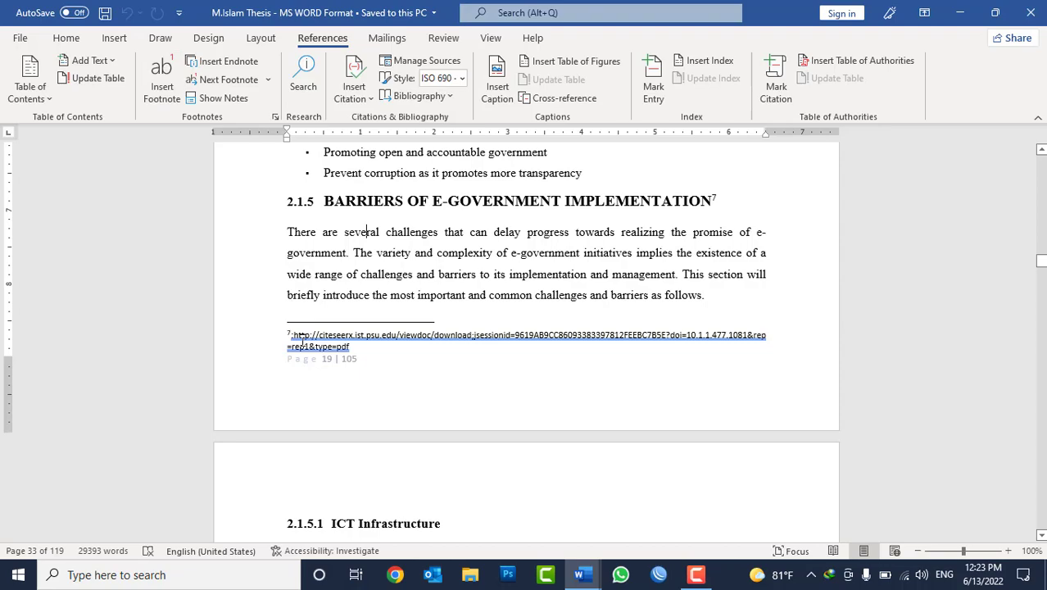
scroll(495, 385, "down", 5)
scroll(496, 385, "down", 4)
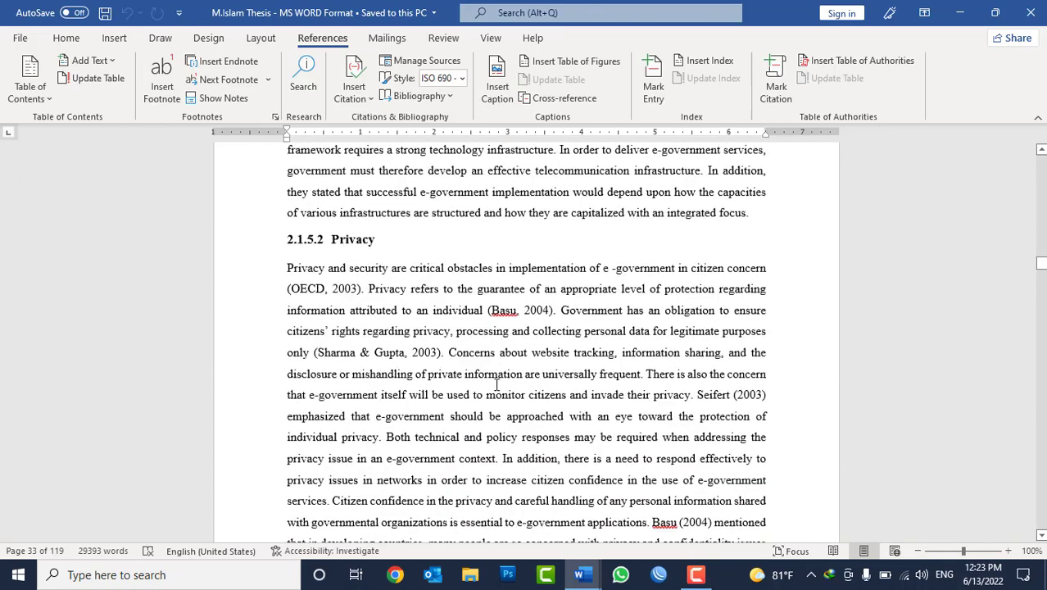
scroll(496, 385, "down", 5)
scroll(504, 379, "down", 3)
scroll(504, 378, "down", 3)
scroll(508, 381, "down", 5)
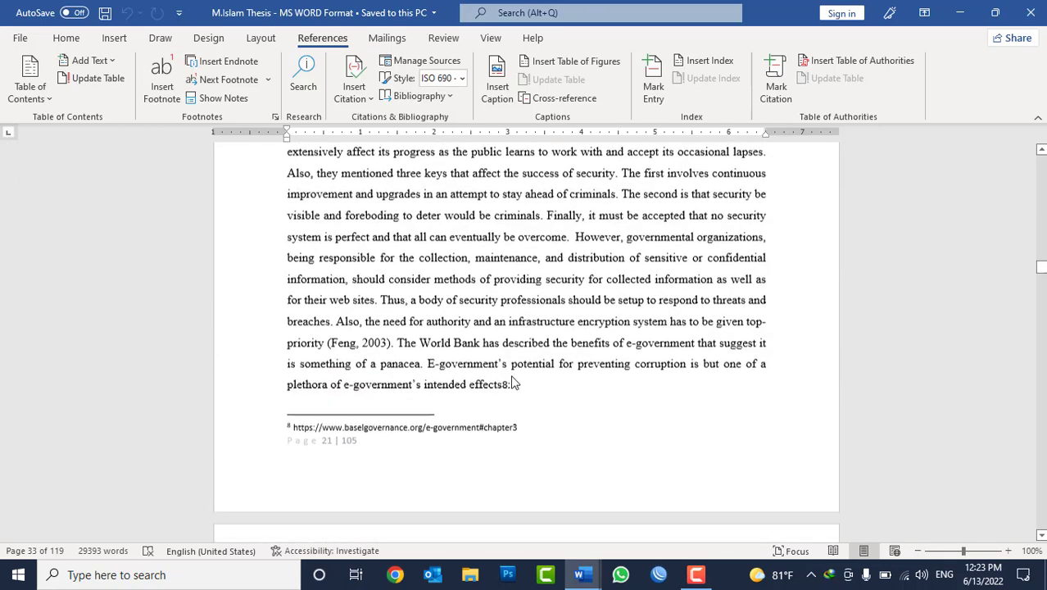
scroll(512, 383, "down", 3)
scroll(514, 377, "up", 2)
scroll(513, 374, "up", 1)
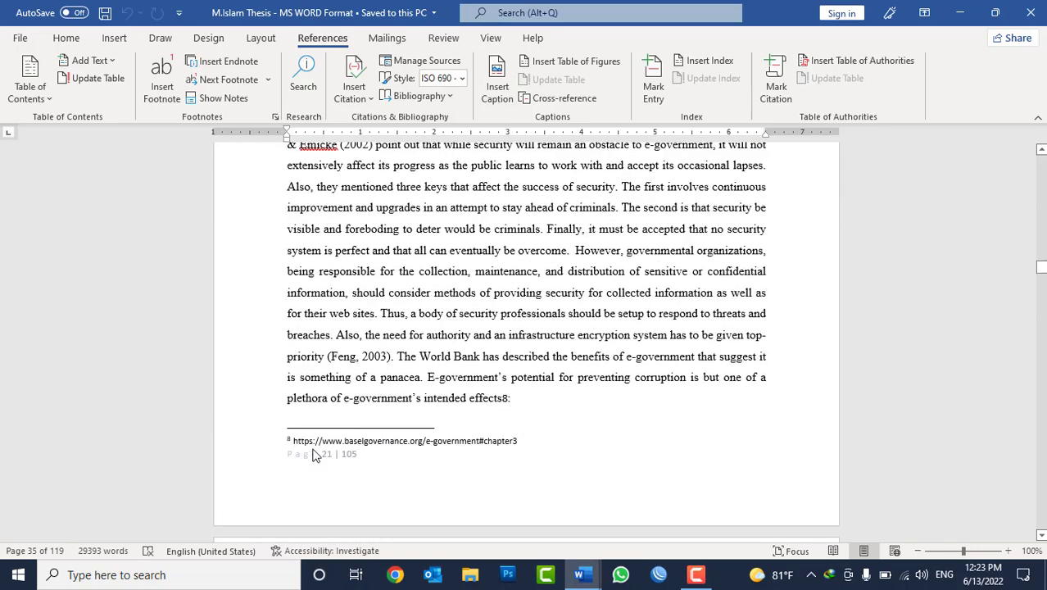
scroll(520, 345, "up", 5)
scroll(521, 345, "up", 4)
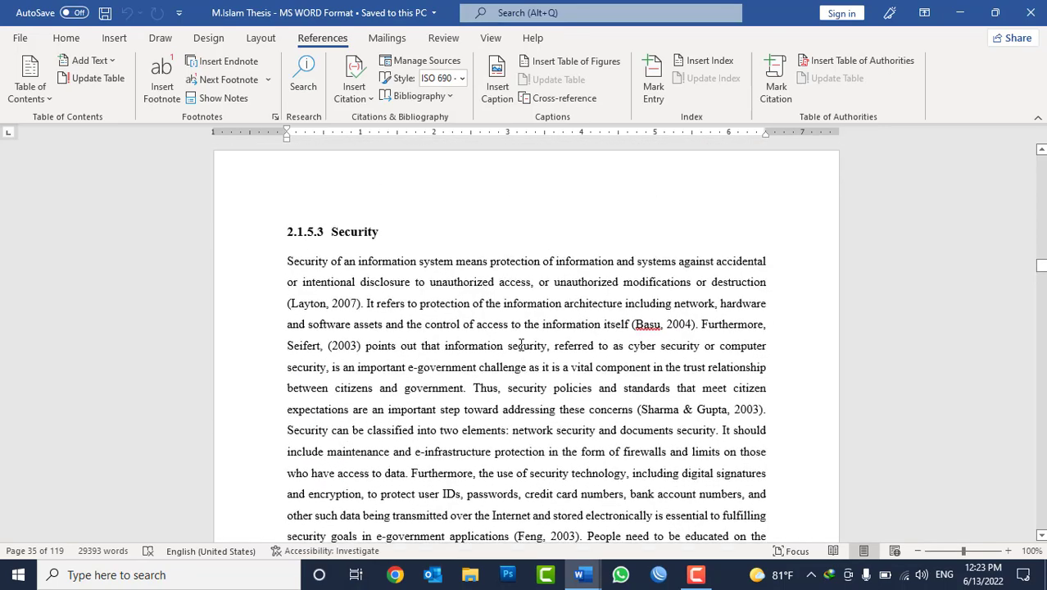
scroll(499, 327, "down", 1)
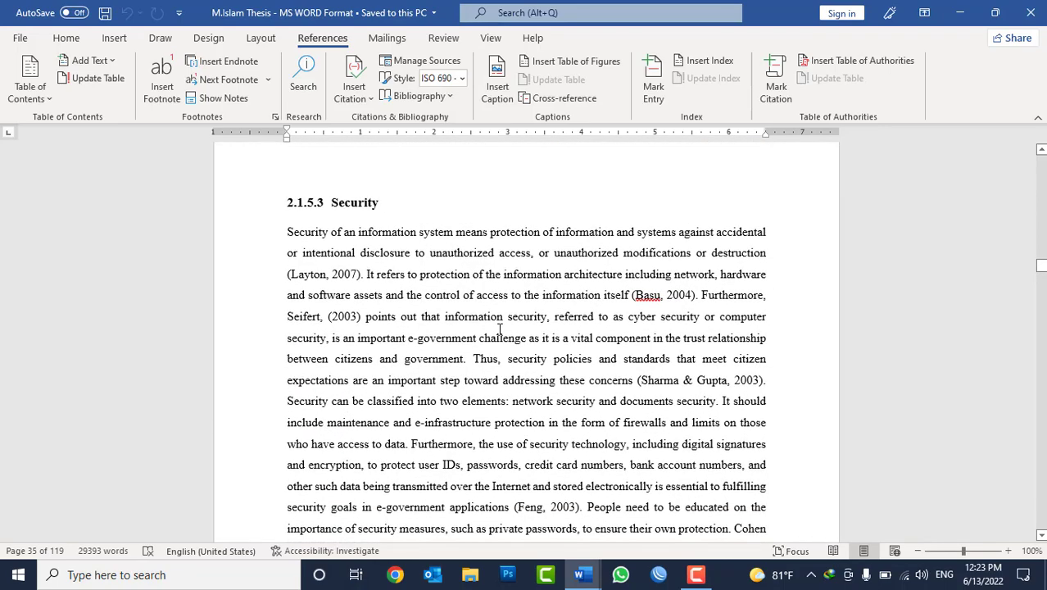
scroll(499, 328, "down", 1)
scroll(499, 327, "down", 1)
scroll(499, 328, "down", 1)
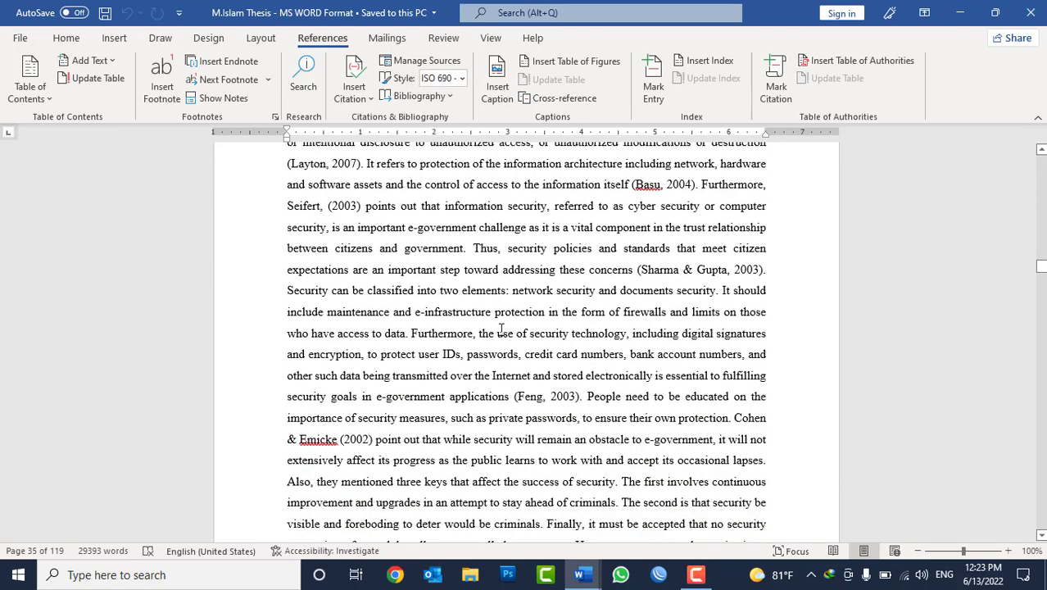
scroll(501, 329, "down", 2)
scroll(501, 330, "down", 1)
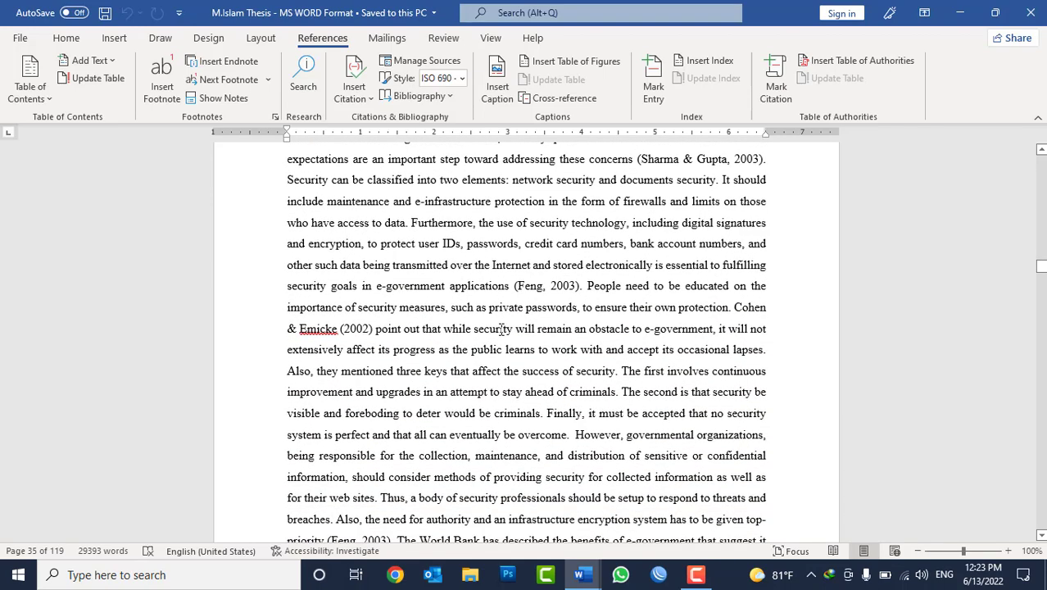
scroll(501, 329, "down", 1)
scroll(501, 329, "down", 2)
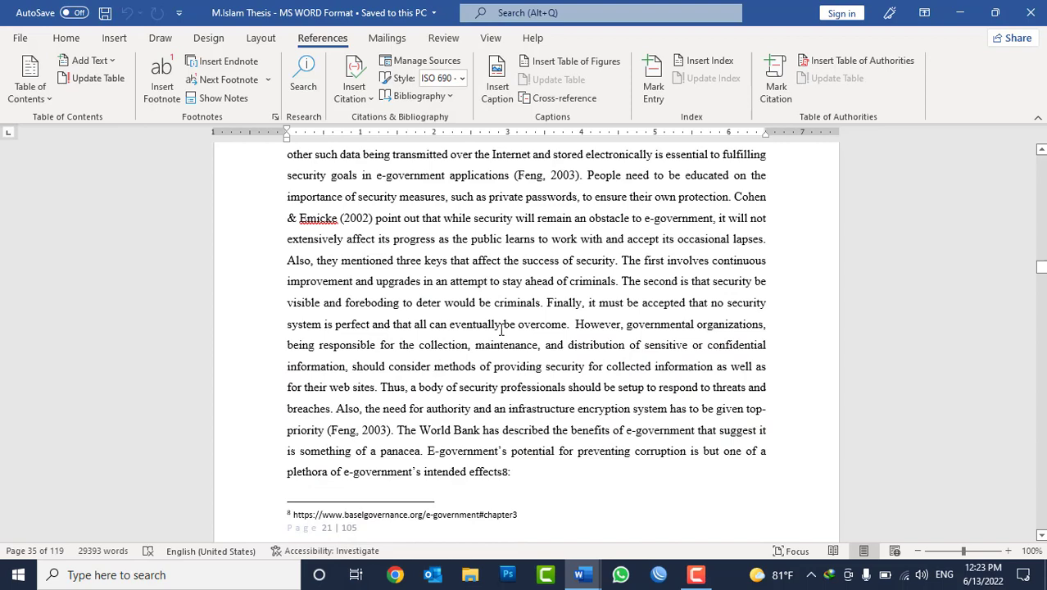
scroll(502, 329, "down", 1)
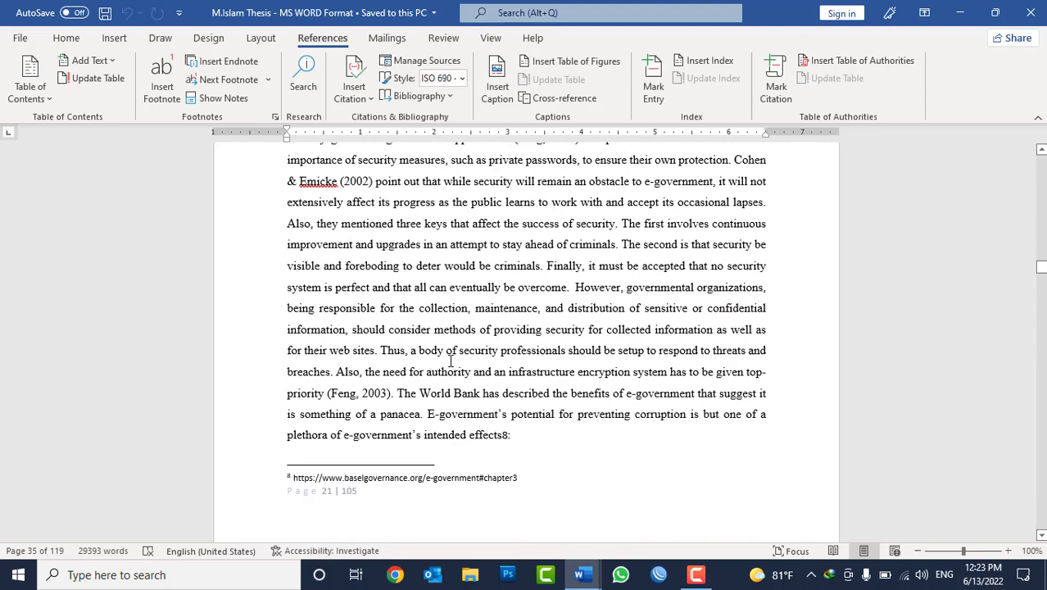
triple_click(296, 477)
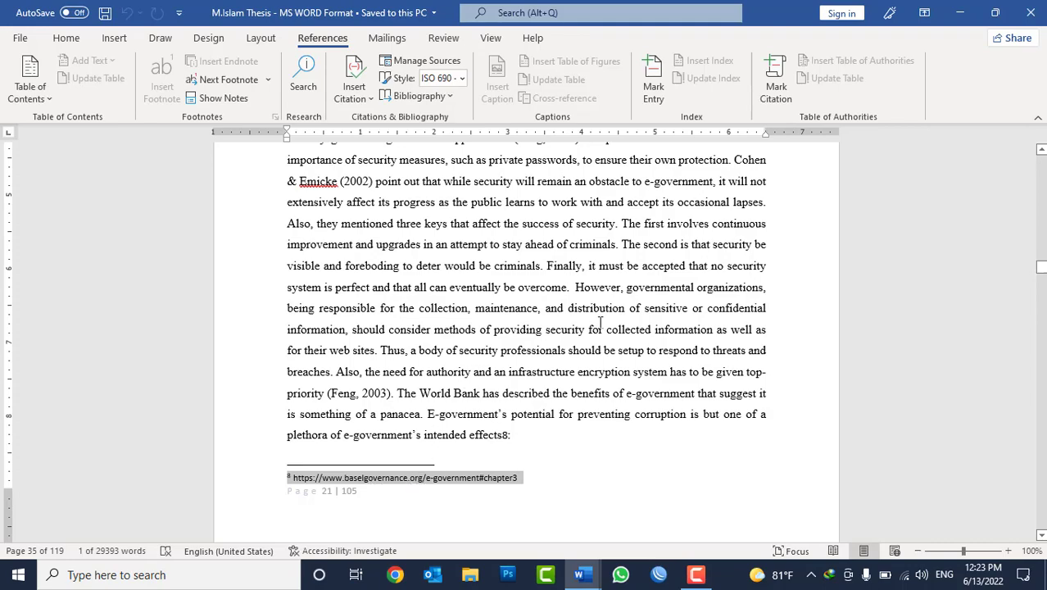
Step: Bring the page 26 e-ID document list into view, then preview the open Word windows
scroll(645, 359, "up", 3)
scroll(645, 359, "up", 3)
scroll(643, 354, "up", 5)
scroll(642, 350, "up", 5)
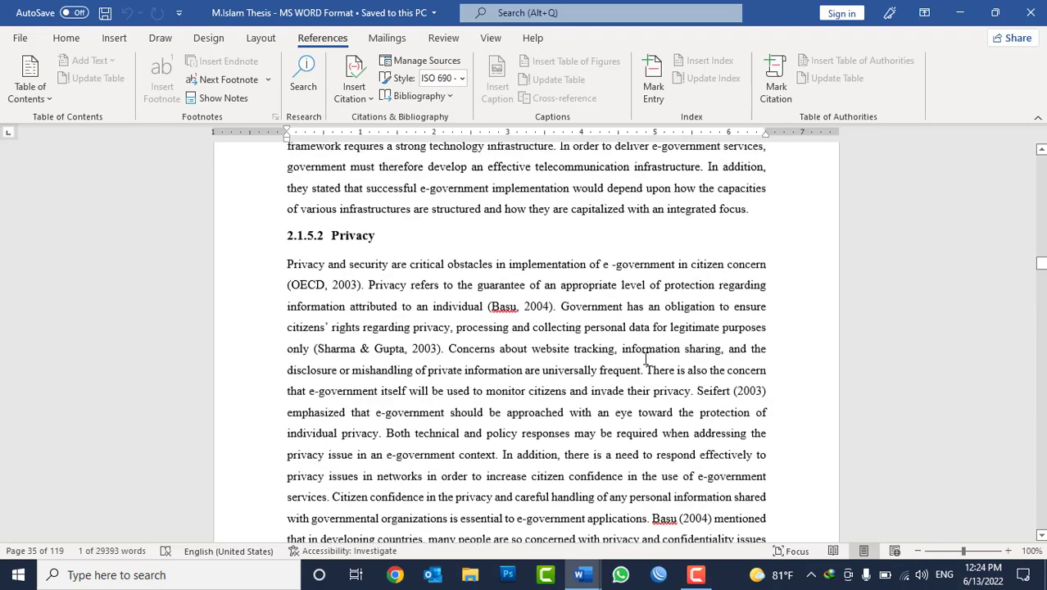
scroll(640, 345, "up", 1)
scroll(635, 344, "up", 3)
scroll(636, 344, "up", 1)
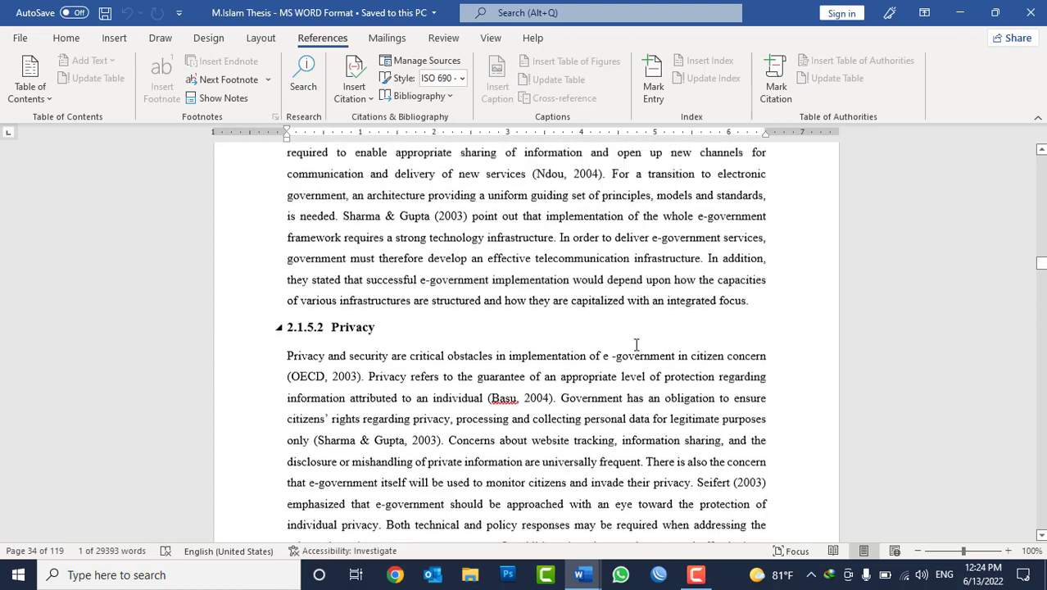
scroll(636, 344, "up", 3)
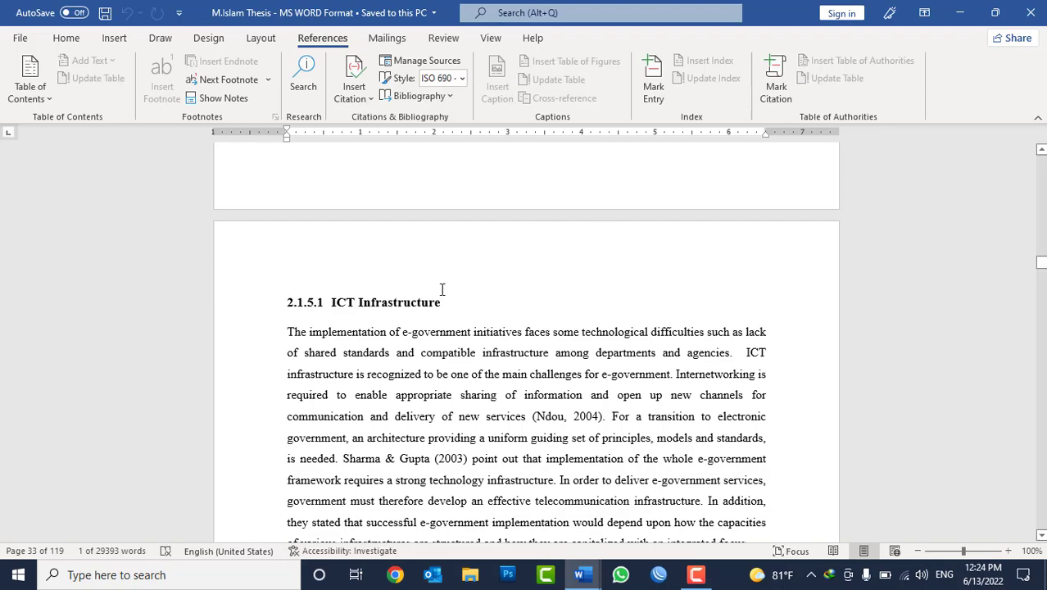
scroll(491, 307, "down", 4)
scroll(495, 309, "down", 8)
scroll(497, 311, "down", 10)
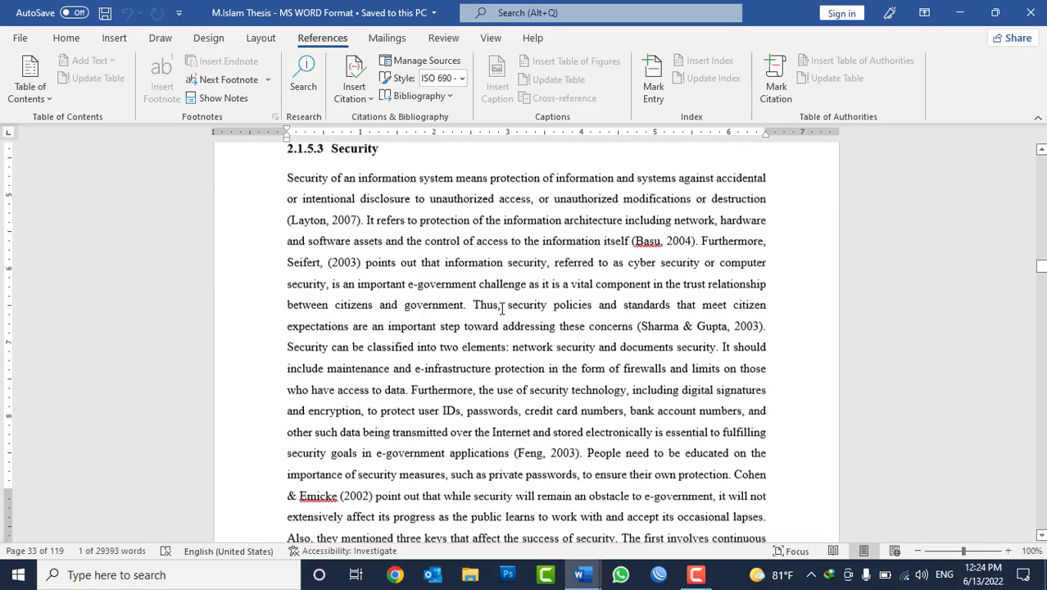
scroll(500, 314, "down", 10)
scroll(504, 318, "down", 10)
scroll(504, 318, "down", 8)
scroll(505, 319, "down", 10)
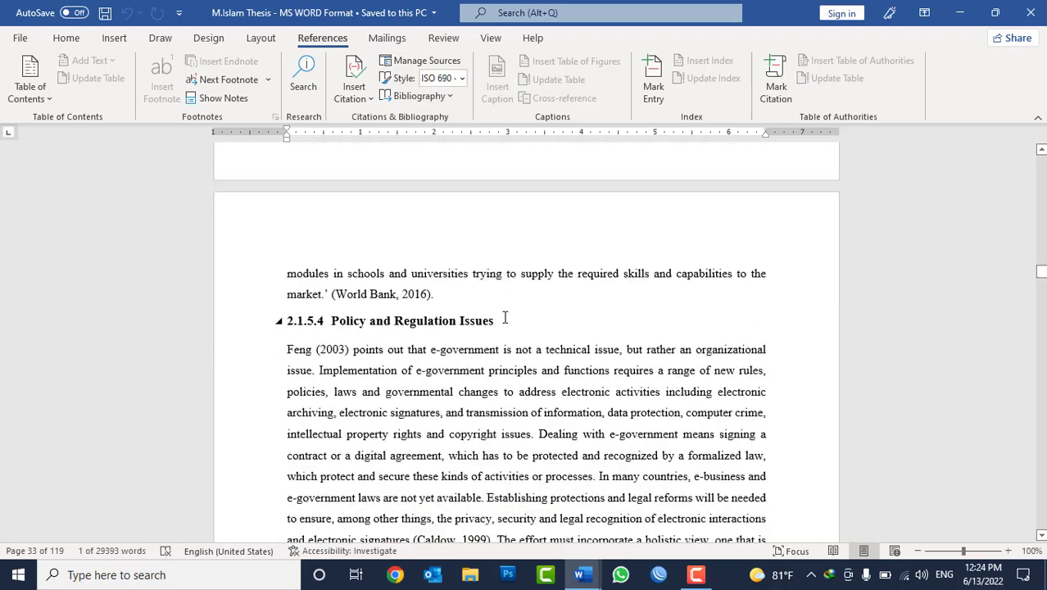
scroll(505, 321, "down", 10)
scroll(505, 322, "down", 8)
scroll(505, 323, "down", 1)
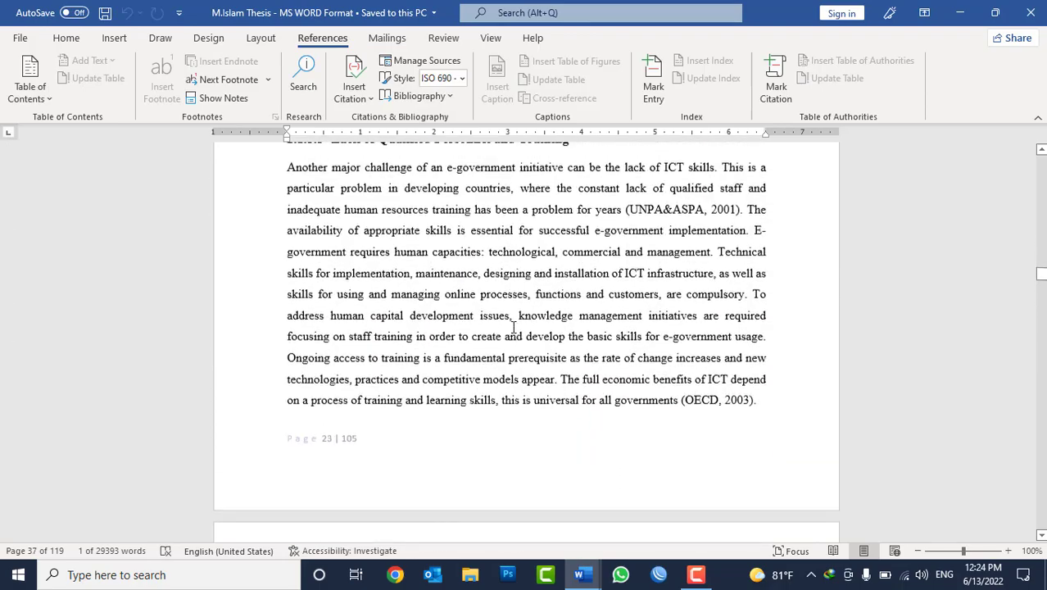
scroll(510, 331, "down", 10)
scroll(514, 344, "down", 5)
scroll(514, 349, "down", 10)
scroll(516, 348, "down", 10)
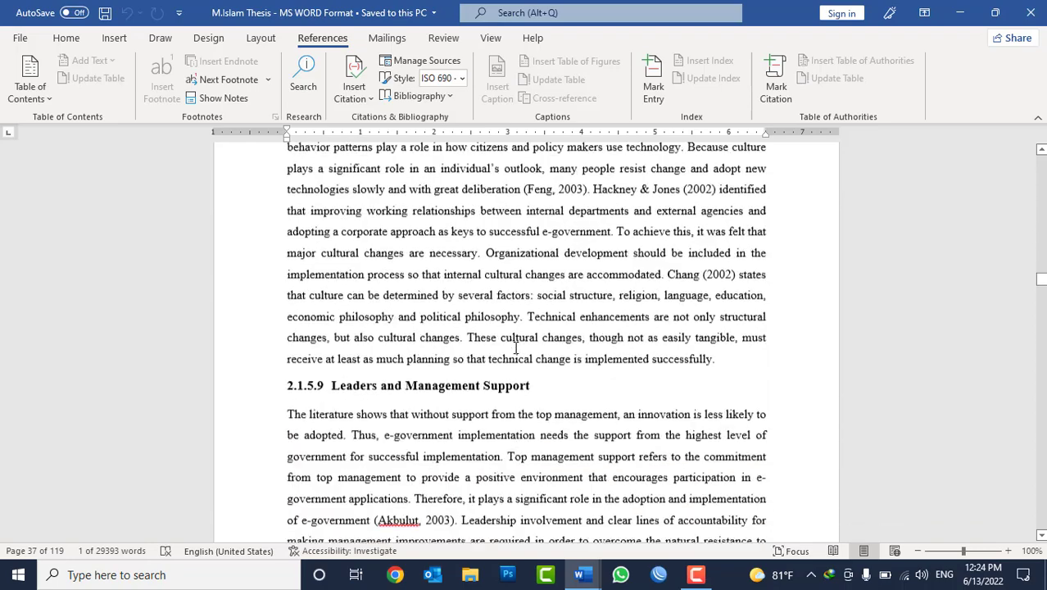
scroll(516, 346, "down", 10)
scroll(518, 345, "down", 5)
scroll(518, 345, "down", 6)
scroll(520, 344, "down", 10)
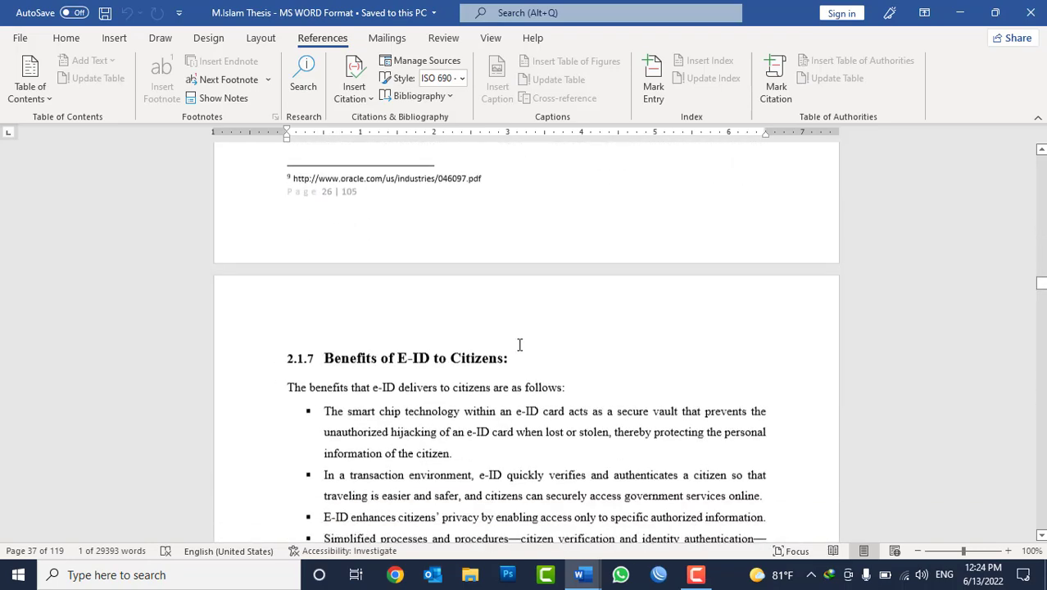
scroll(520, 344, "up", 1)
scroll(486, 380, "up", 4)
scroll(486, 380, "up", 1)
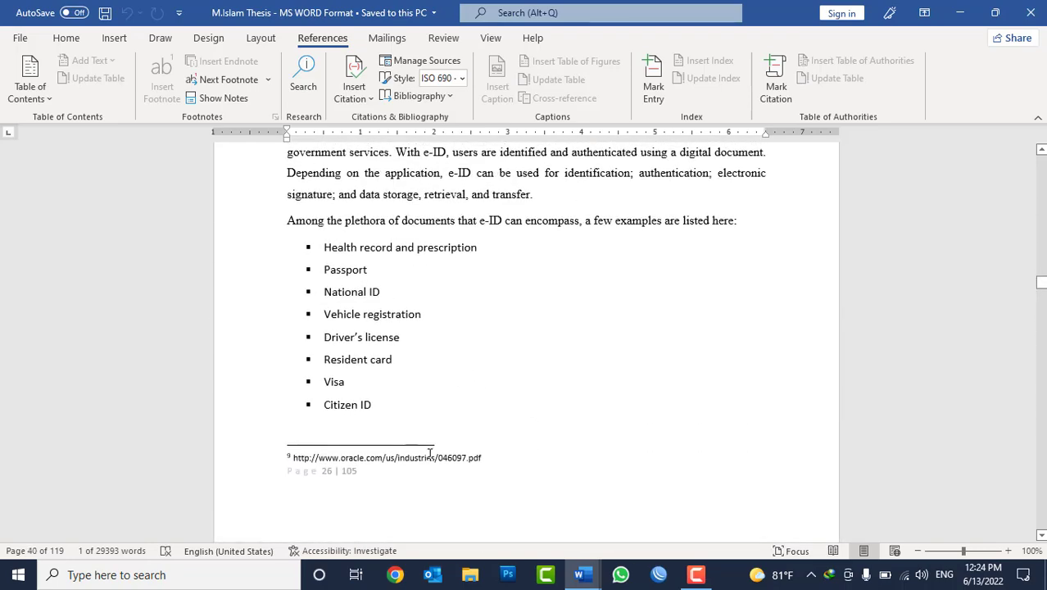
left_click(431, 454)
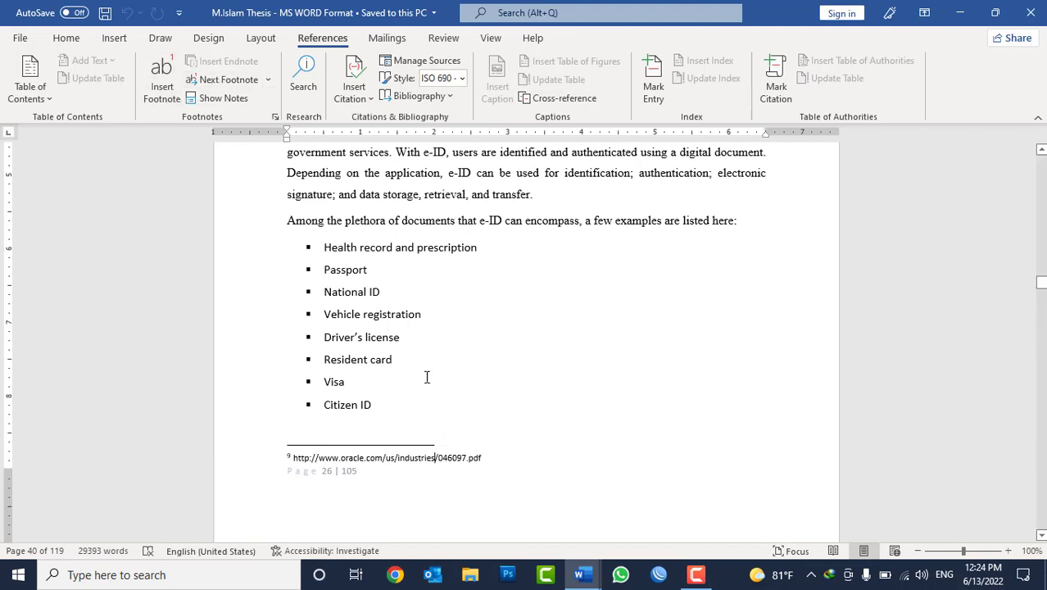
left_click(579, 575)
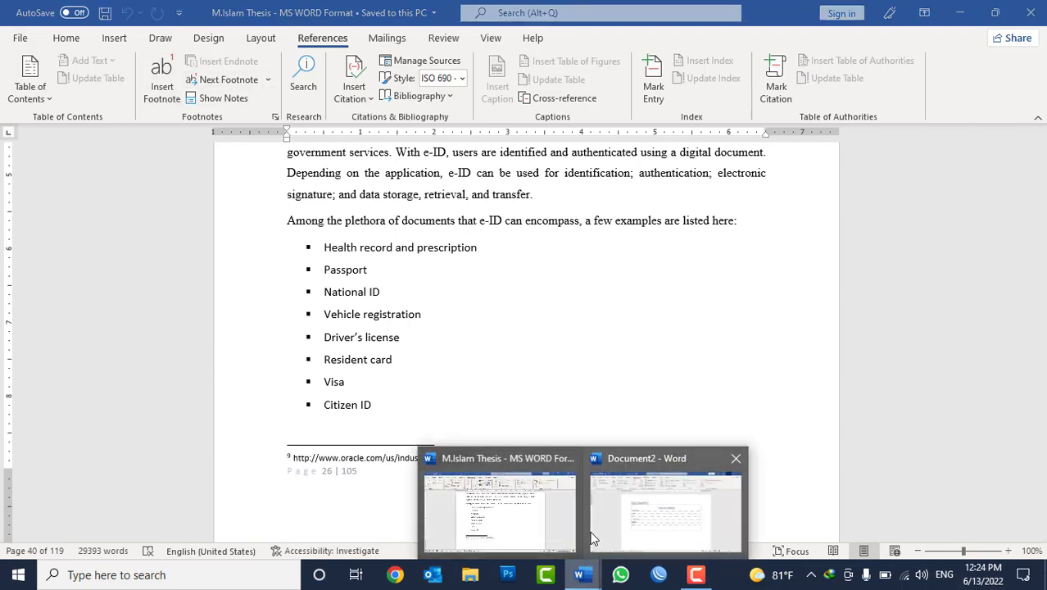
Step: Switch to the Document2 window and scroll down to its first Afghanistan paragraph
left_click(534, 487)
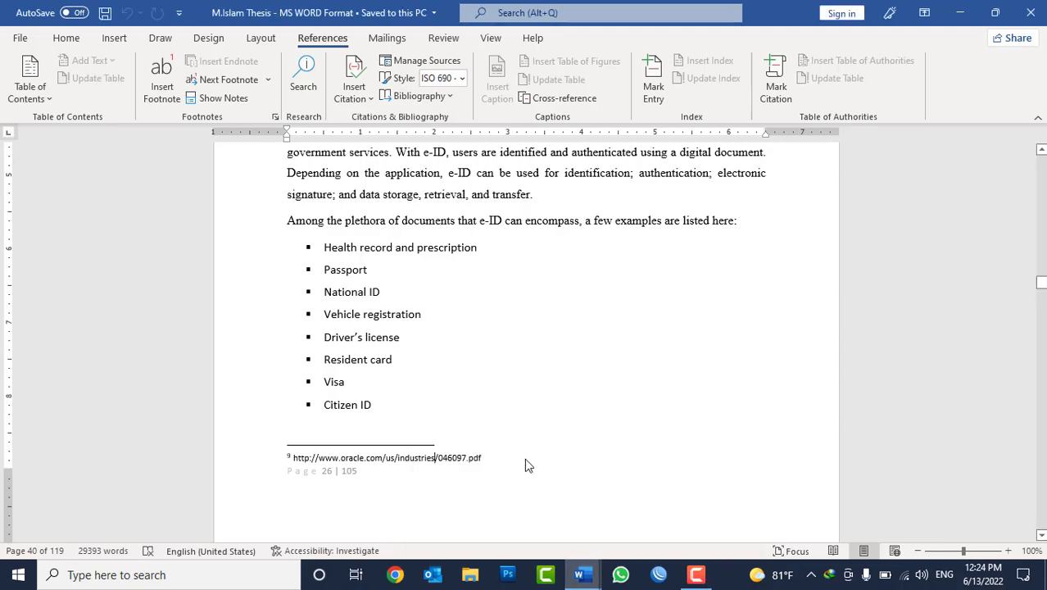
left_click(644, 544)
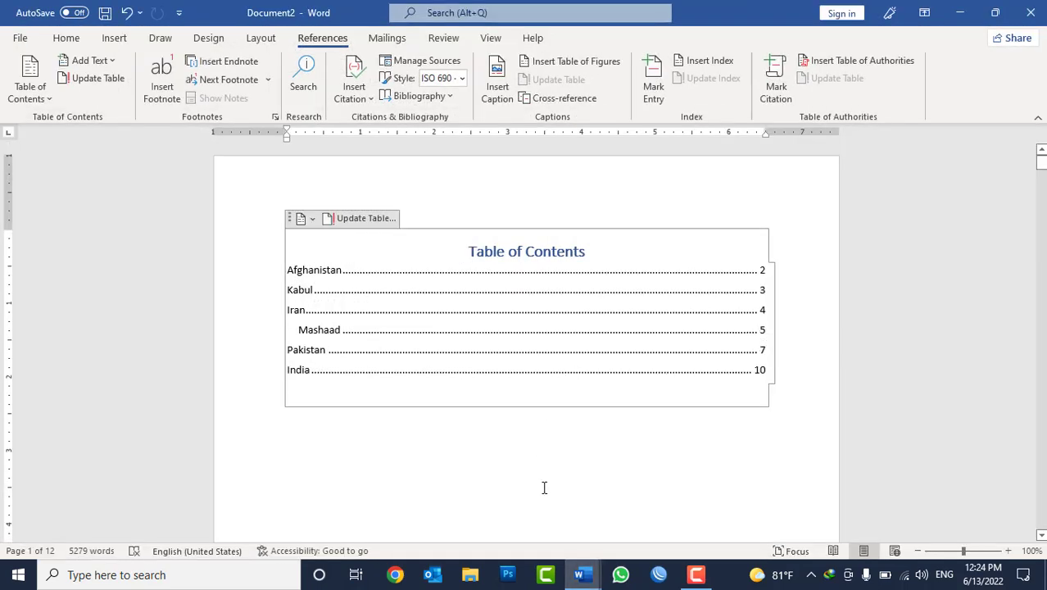
left_click(558, 482)
scroll(612, 428, "down", 3)
scroll(627, 423, "down", 5)
scroll(627, 422, "down", 4)
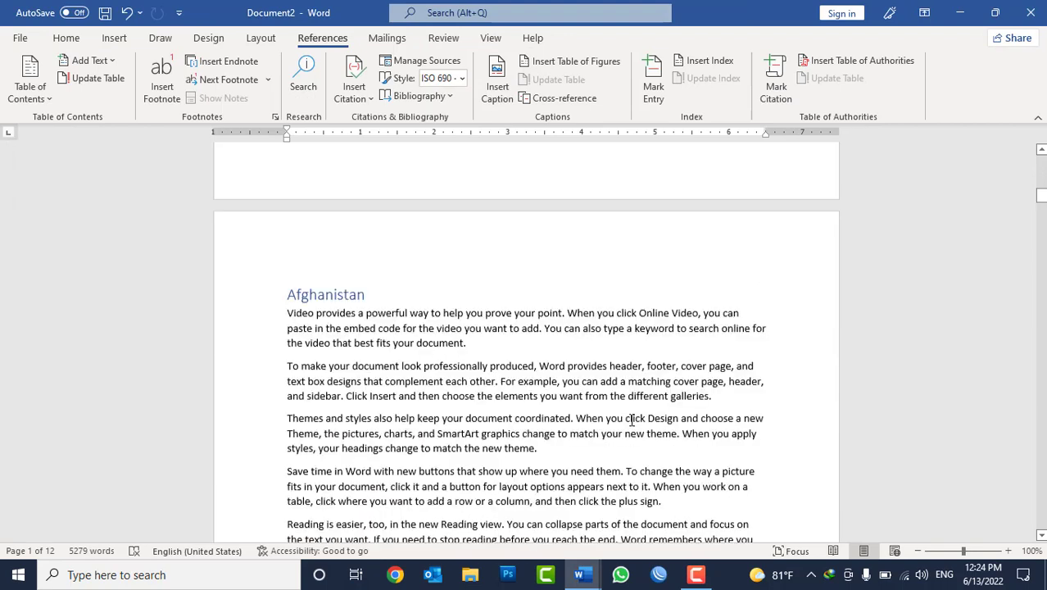
scroll(631, 417, "down", 3)
Step: Add a bold 'What is Computer?' heading after the first Afghanistan paragraph
left_click(478, 227)
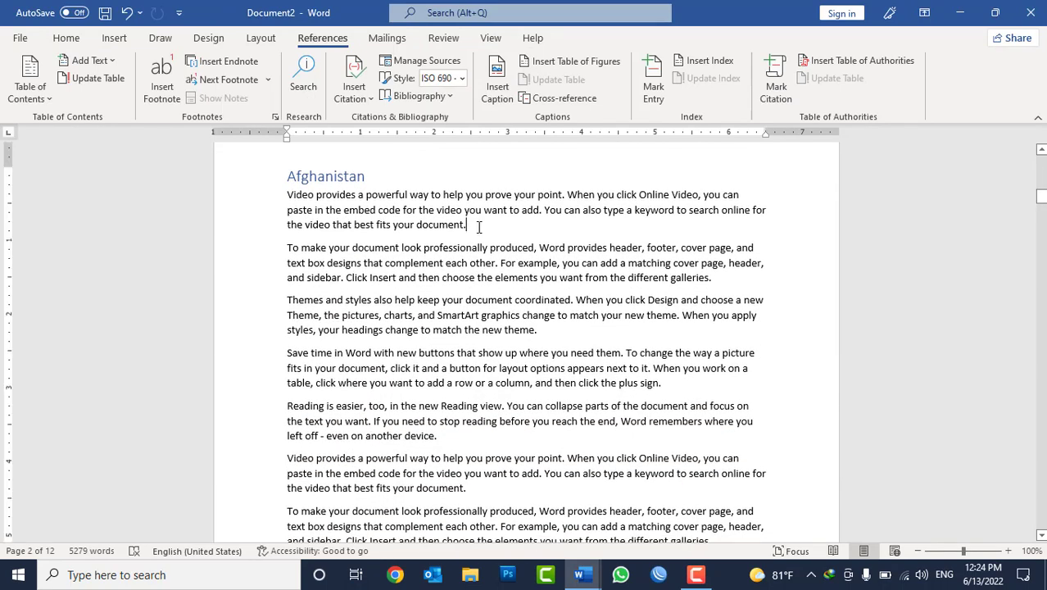
key("Return")
type("What is")
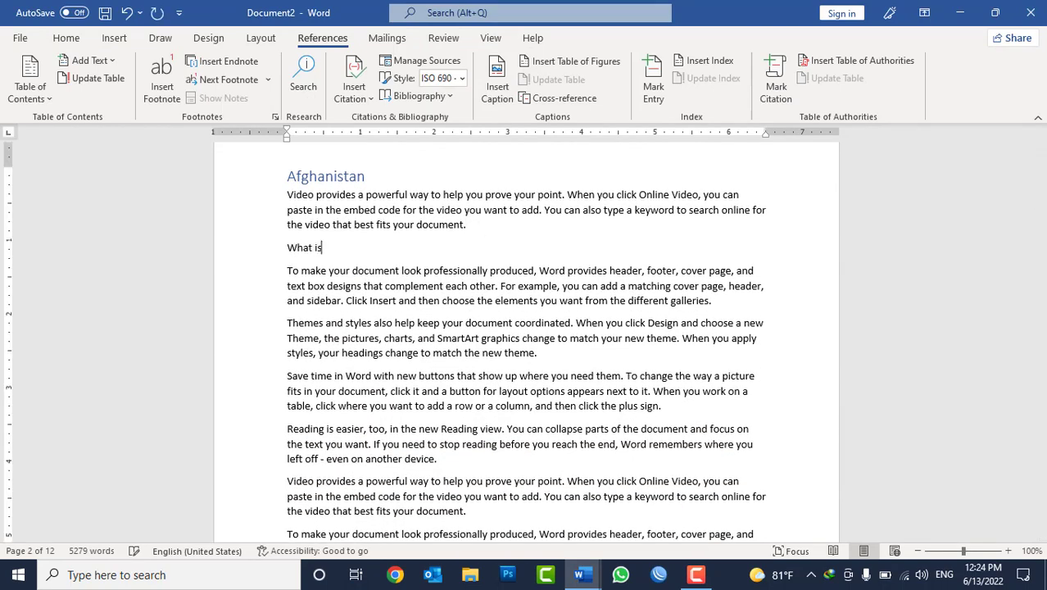
type(" Computer?")
key("Return")
triple_click(365, 251)
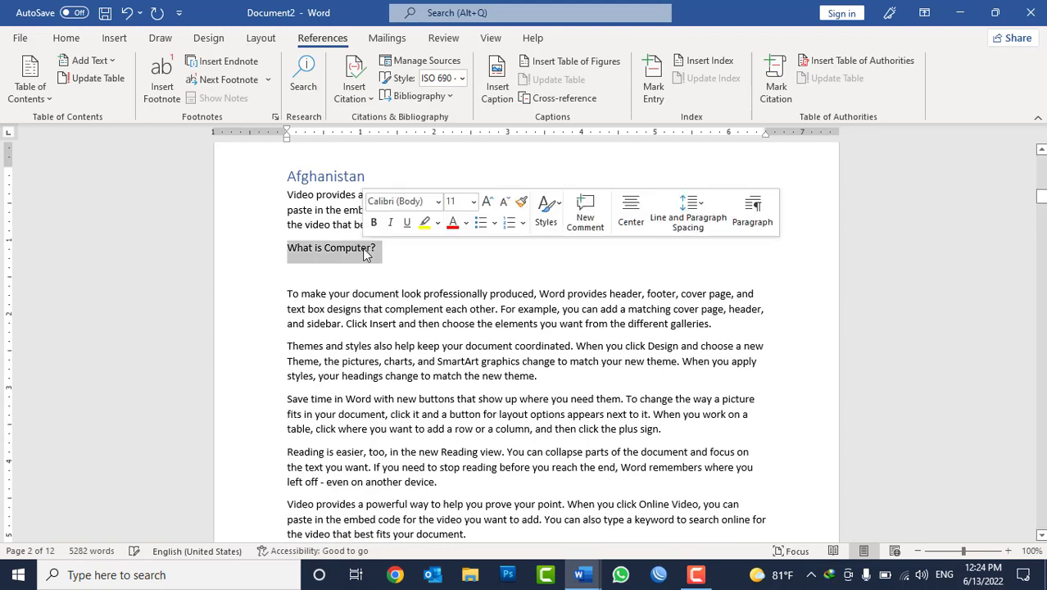
key("ctrl+b")
Step: Below the heading, type a definition of a computer as an electronic device that processes user data
key("Right")
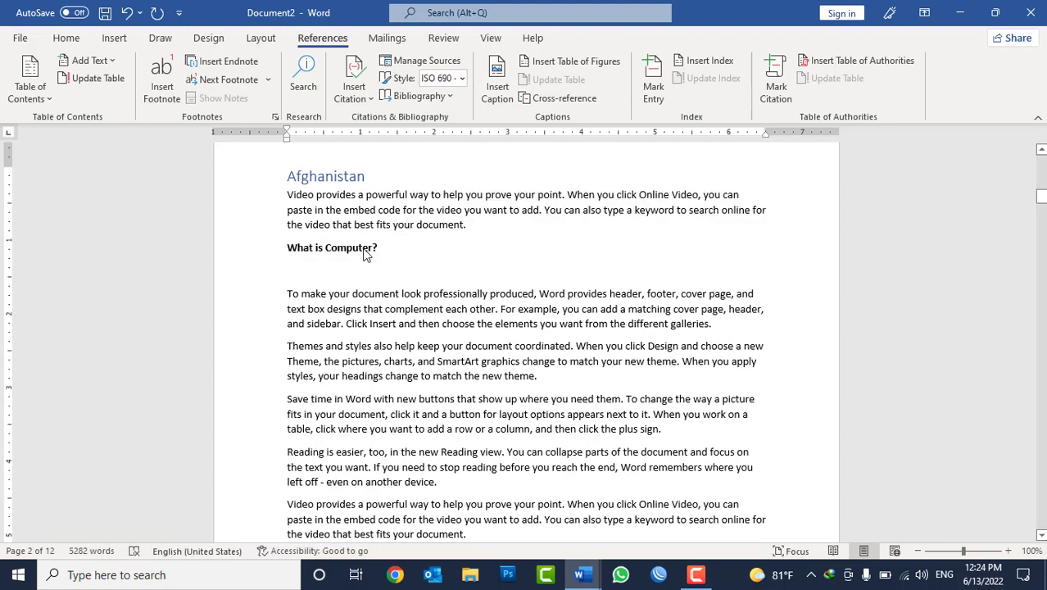
type("computer is ")
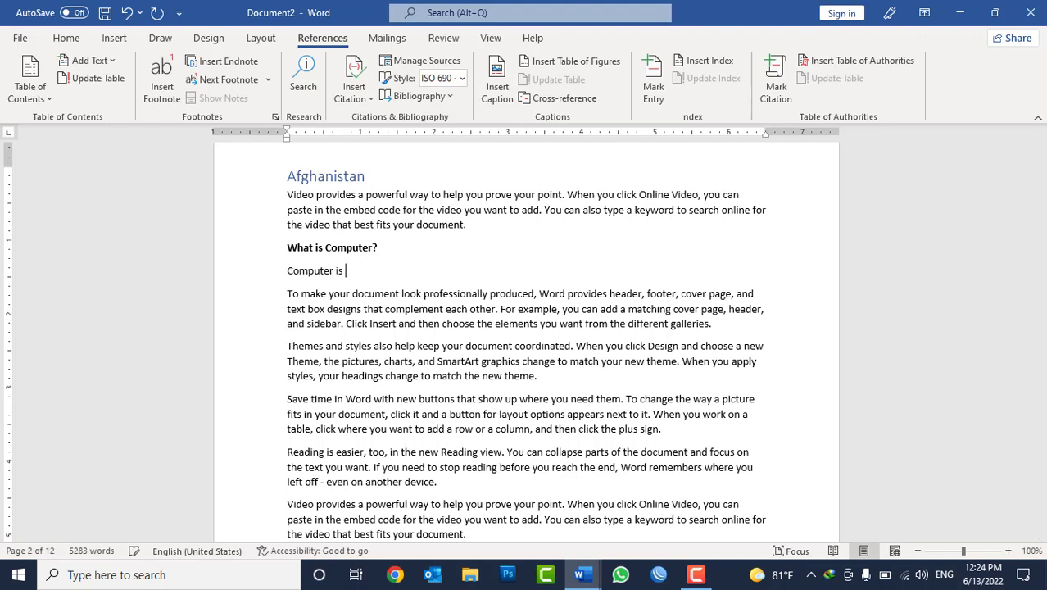
type("an ele")
type("ctron")
type("ice dev")
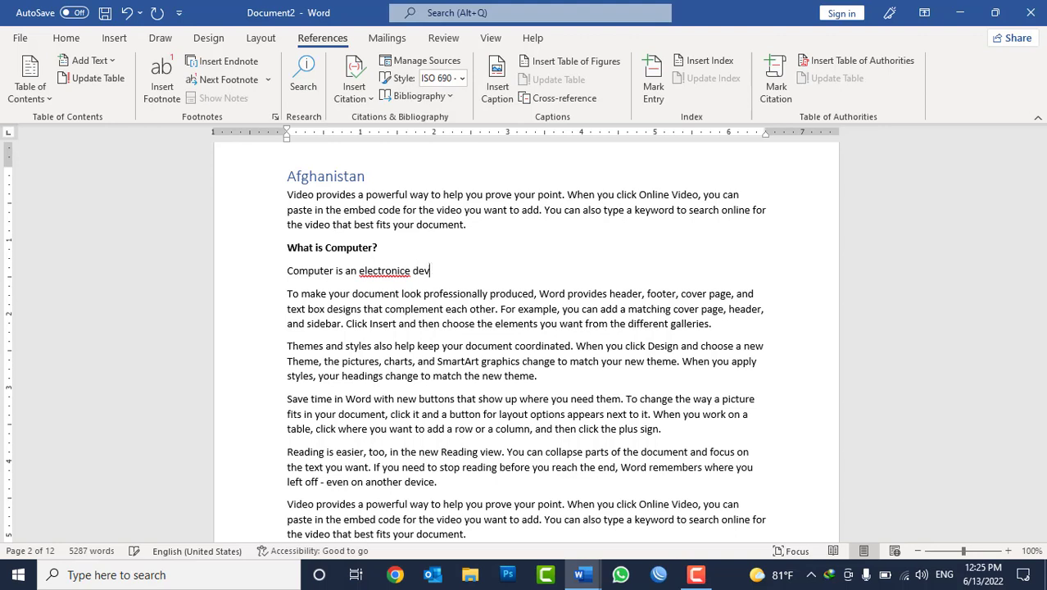
type("r machn")
key("BackSpace")
key("BackSpace")
type("ine wh")
type("ich accept ")
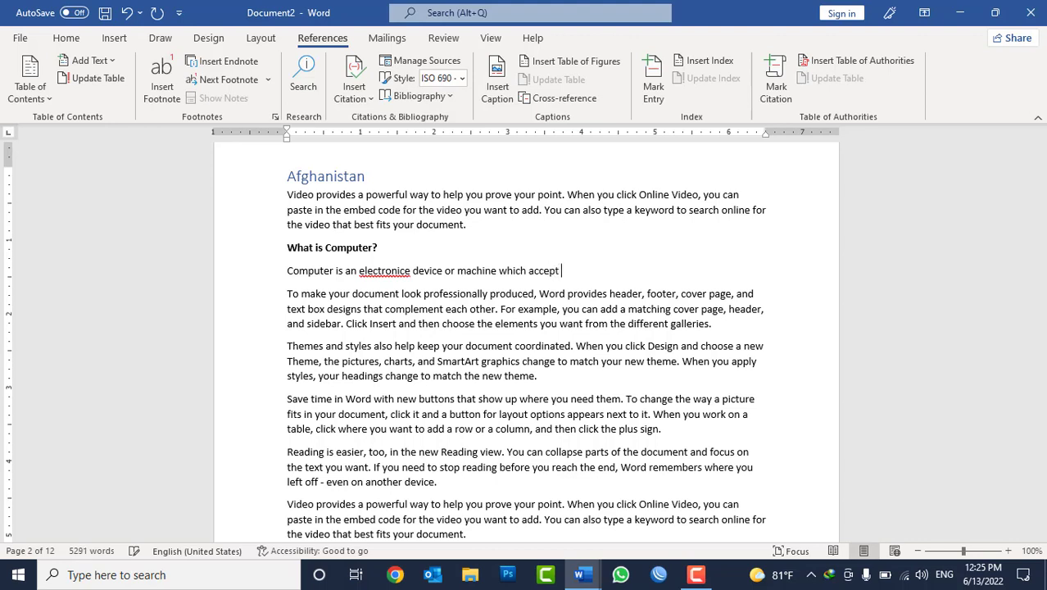
type("user data in")
type(" the form inpu")
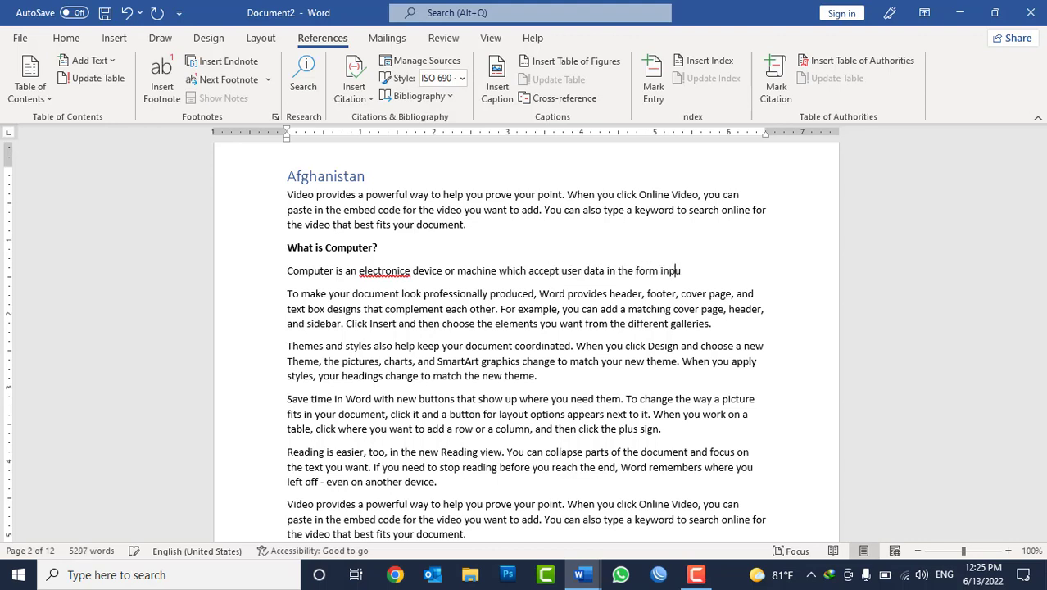
type("t,")
type(" proces")
type("s that data")
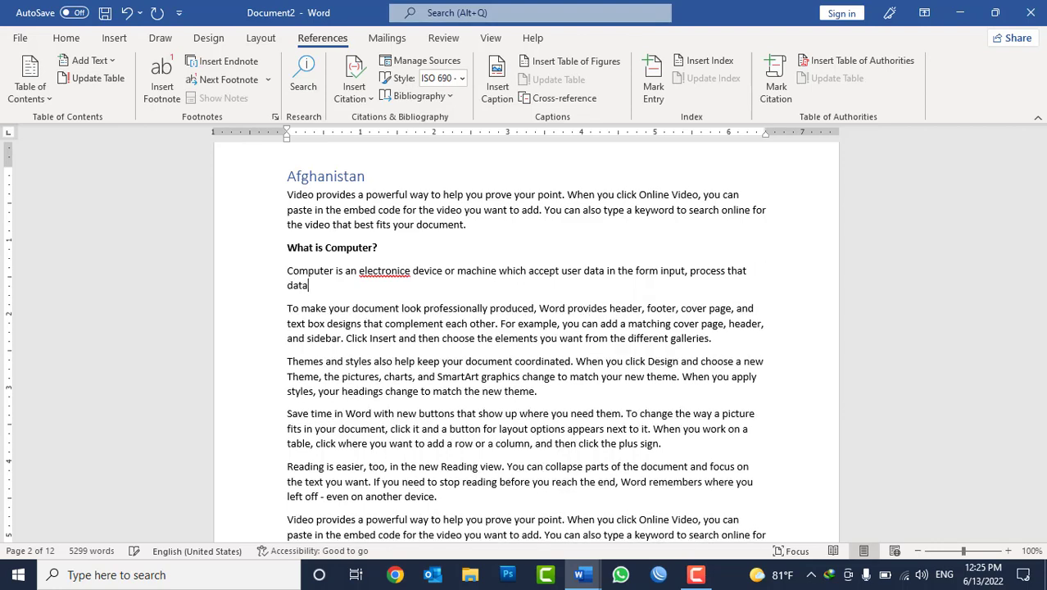
type("and")
type(" giv")
type("se")
type(" result in")
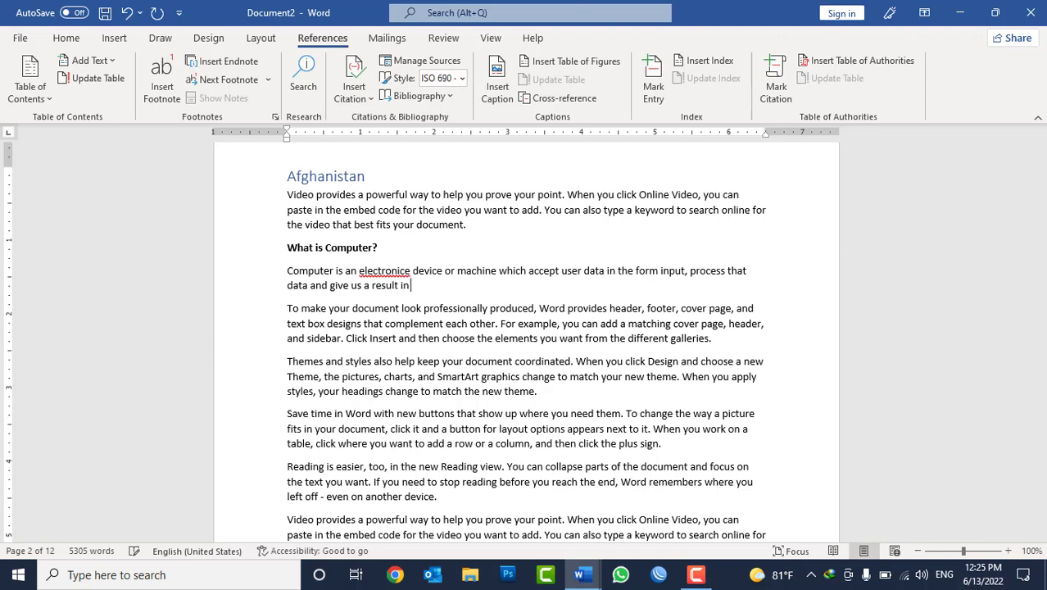
type(" the form o")
type("f output.")
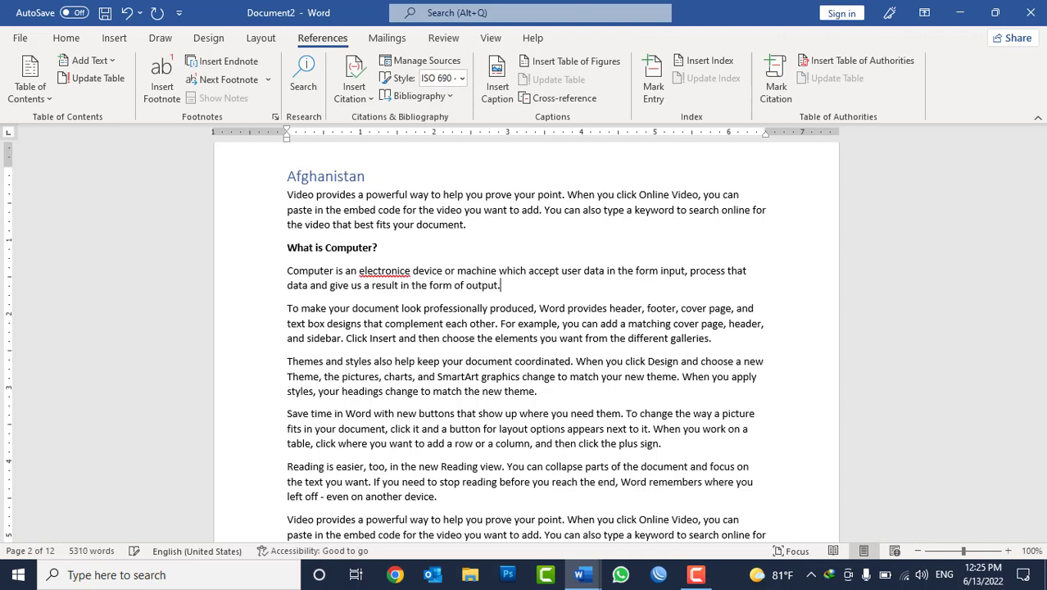
Step: Replace the misspelled 'electronice' with 'electronic' from the spelling suggestions
left_click(381, 258)
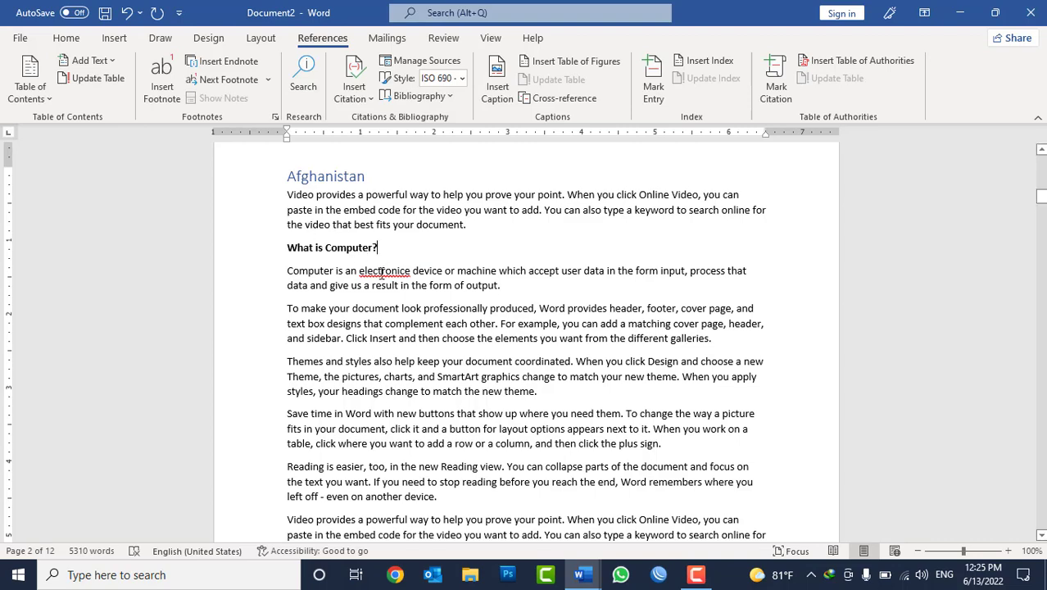
right_click(379, 266)
left_click(380, 278)
right_click(382, 279)
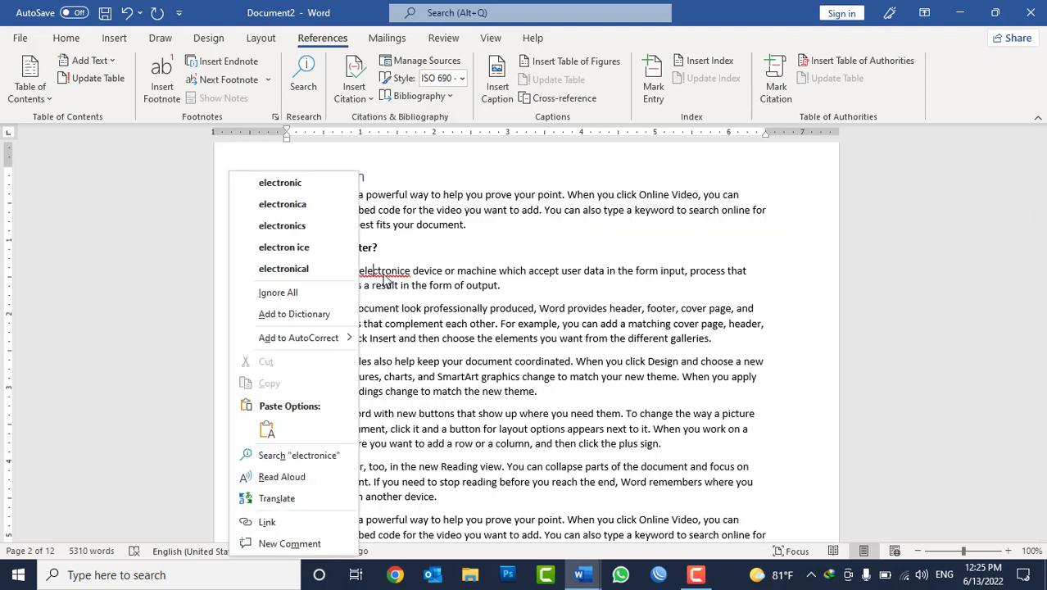
left_click(308, 180)
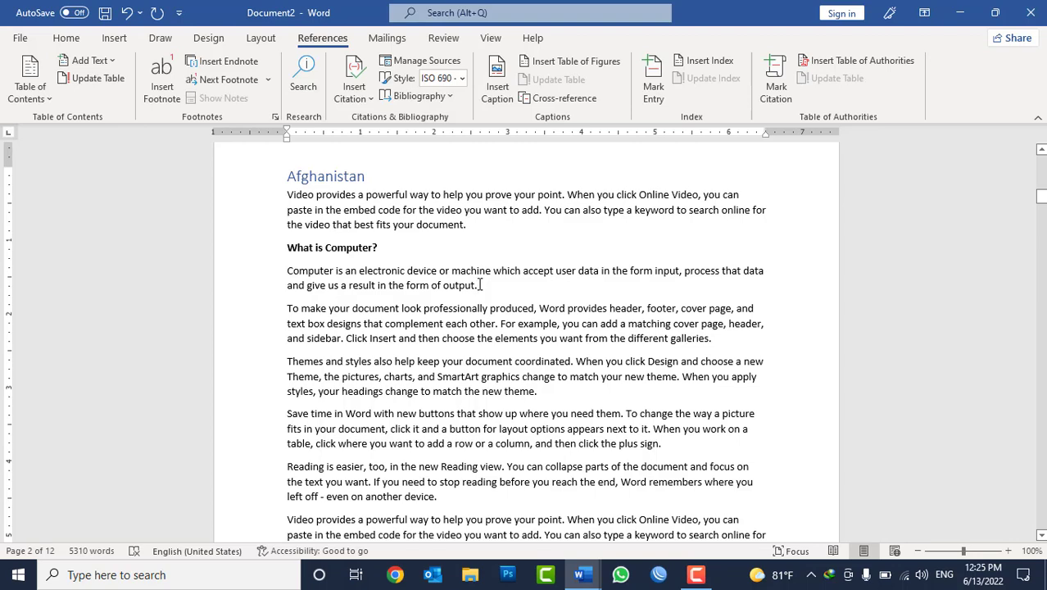
triple_click(357, 248)
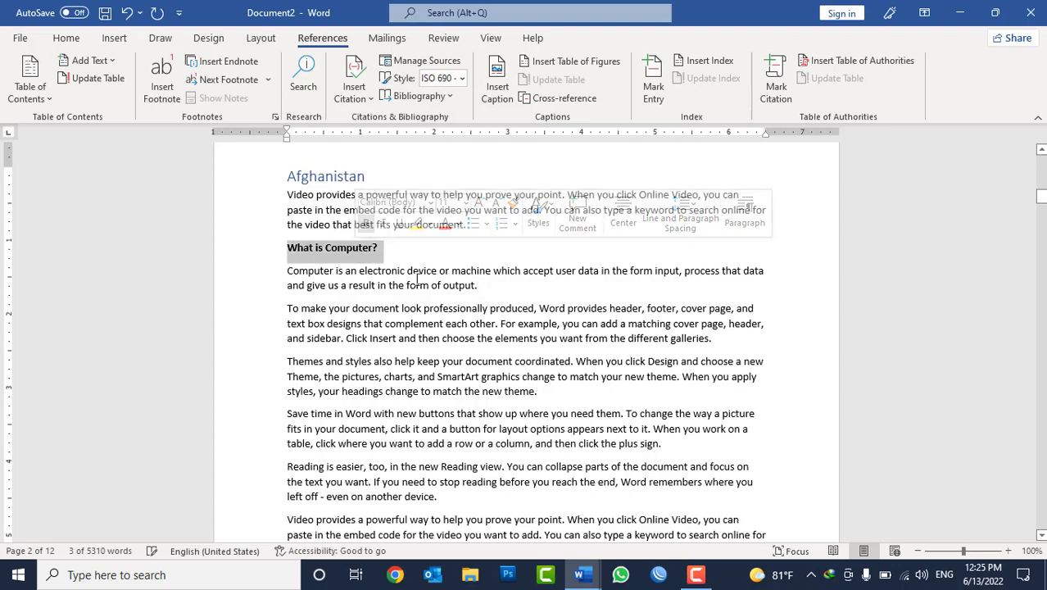
left_click(473, 284)
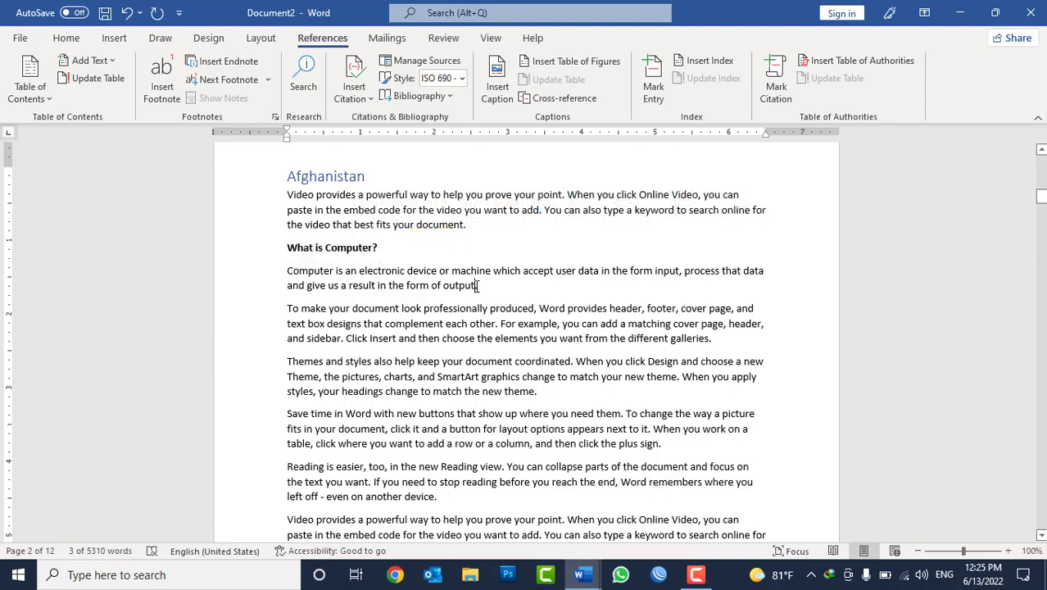
left_click(158, 100)
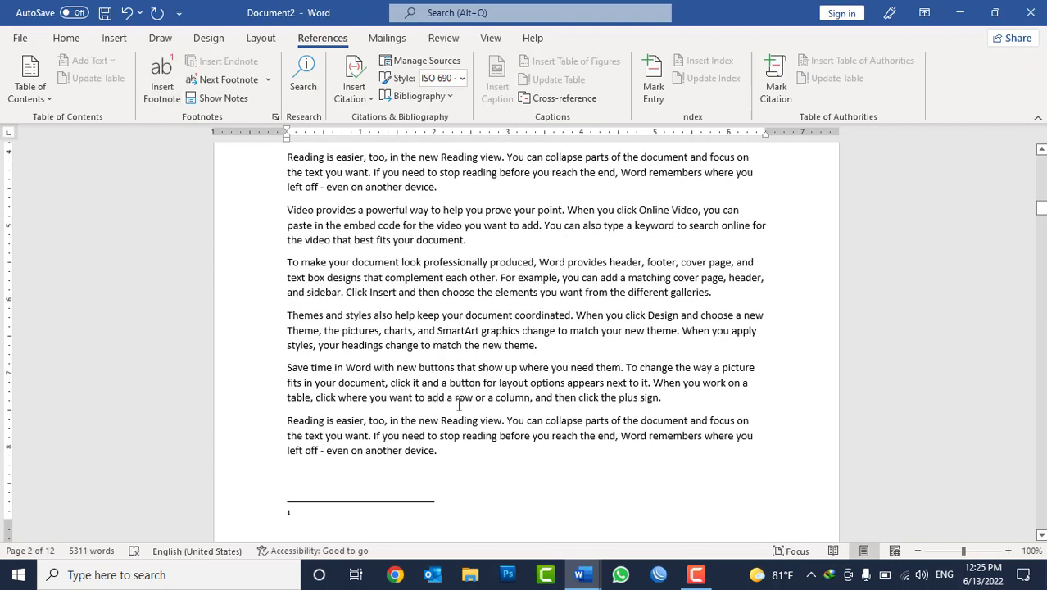
type("www")
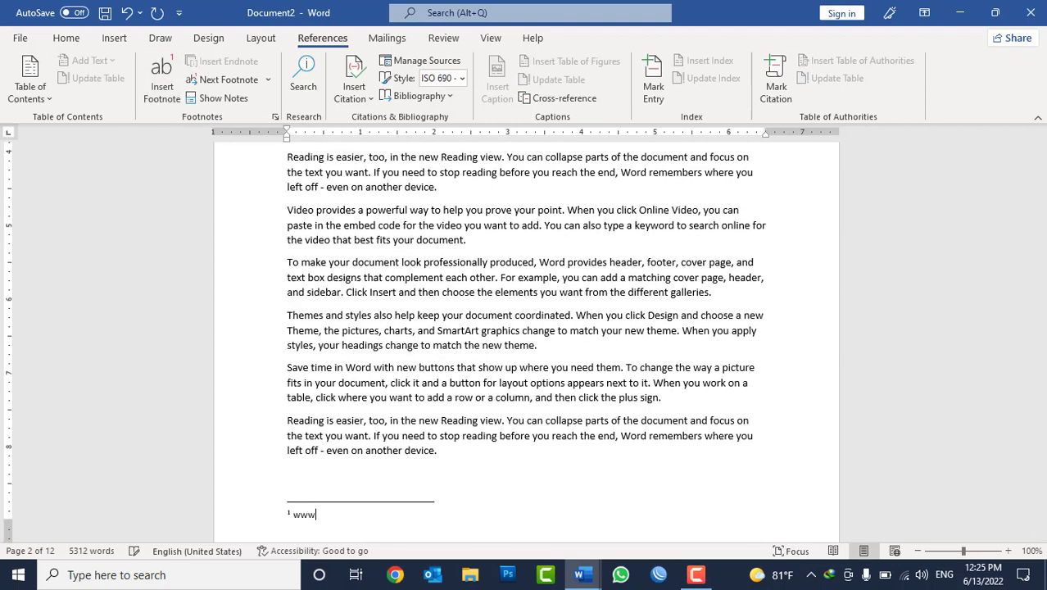
type(".tutorials")
key("BackSpace")
key("BackSpace")
key("BackSpace")
key("BackSpace")
key("BackSpace")
key("BackSpace")
type(".com")
left_click(465, 345)
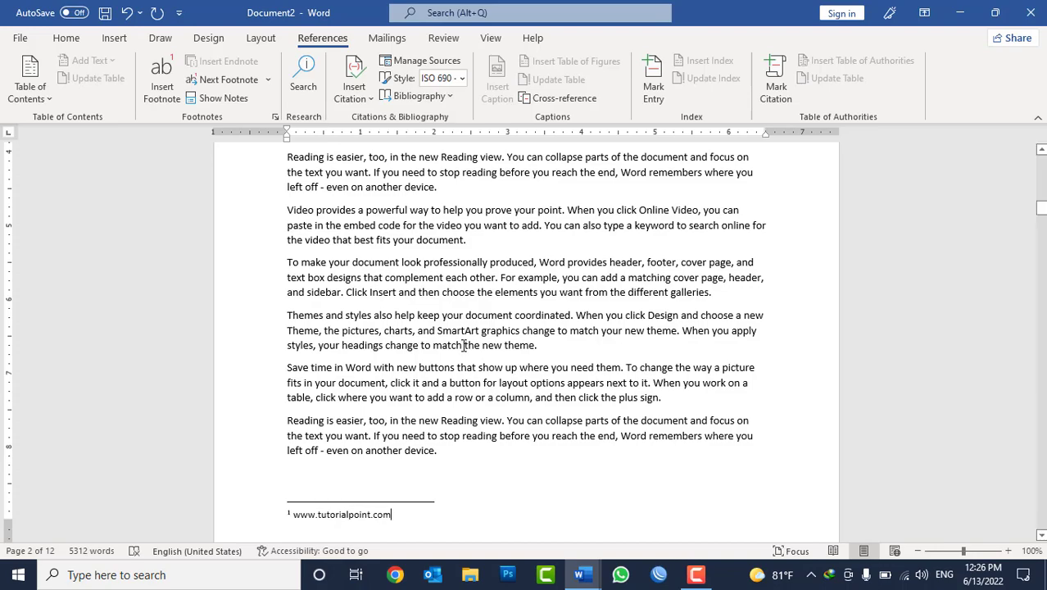
scroll(468, 339, "up", 3)
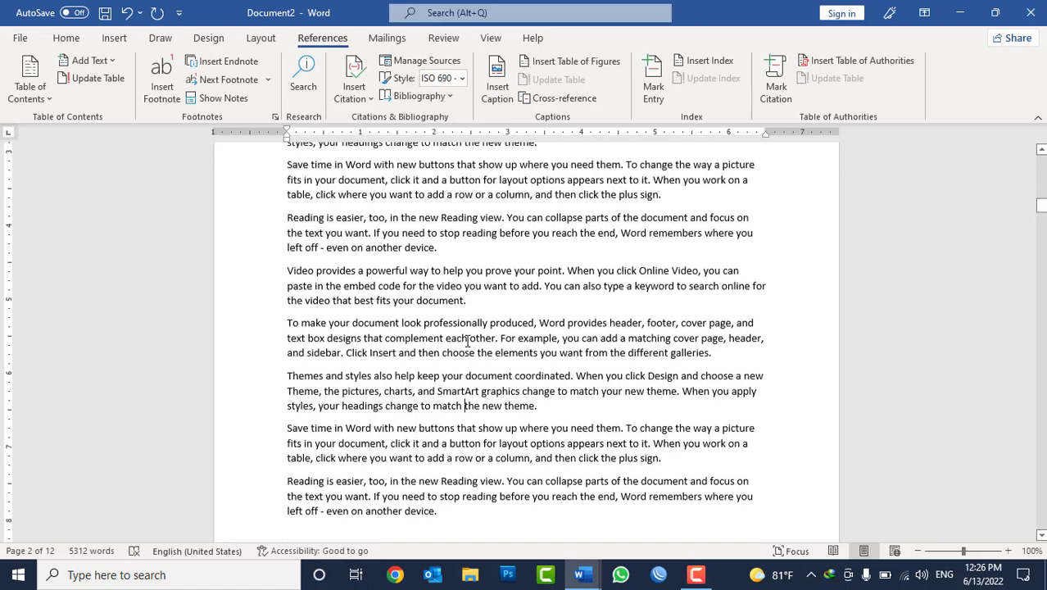
scroll(464, 329, "up", 3)
scroll(461, 319, "up", 3)
scroll(456, 310, "up", 2)
scroll(463, 303, "up", 1)
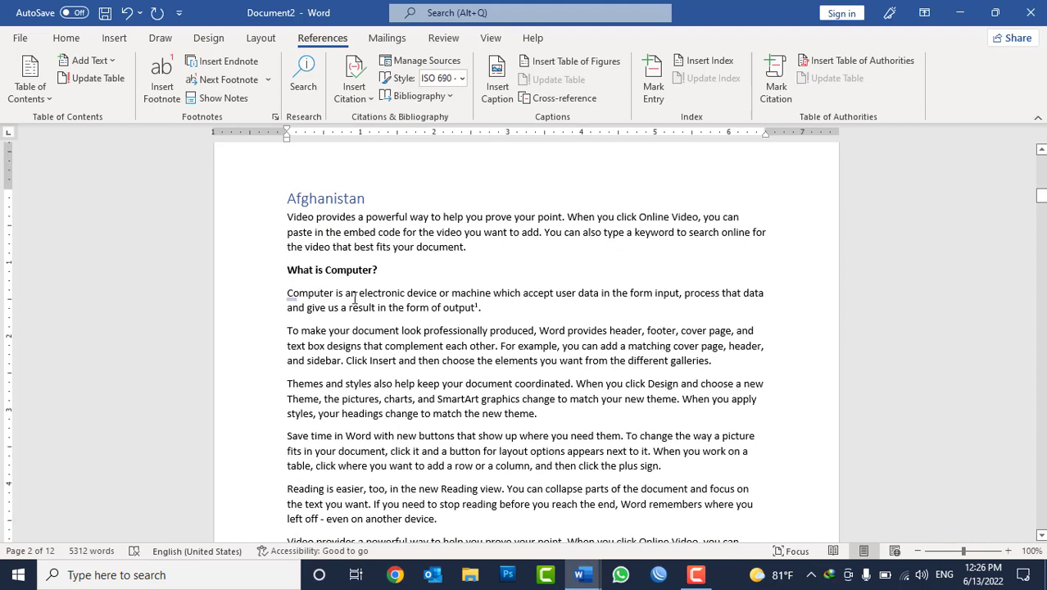
scroll(432, 361, "down", 3)
scroll(434, 391, "down", 4)
scroll(434, 391, "down", 2)
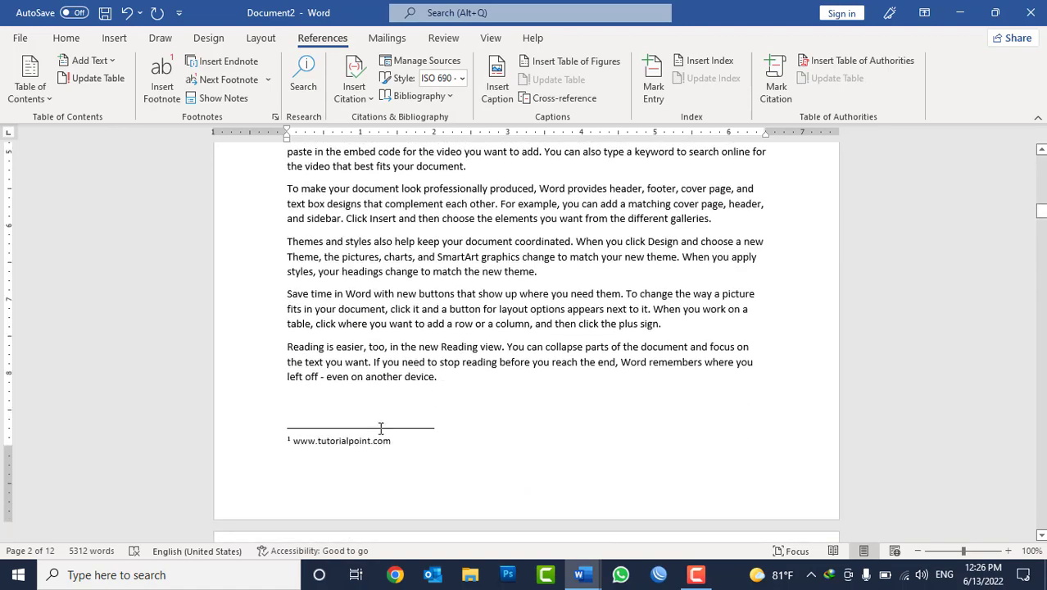
scroll(358, 443, "up", 2)
scroll(441, 403, "up", 3)
scroll(441, 403, "up", 7)
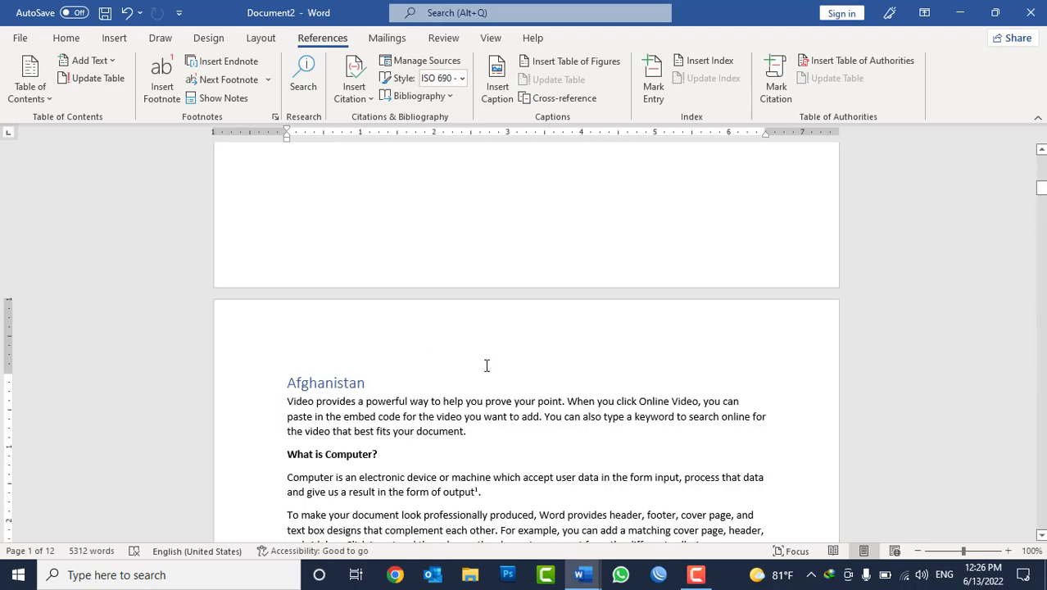
Step: Go to the last page and insert an endnote after the word 'device'
scroll(486, 365, "down", 1)
scroll(483, 373, "down", 5)
scroll(508, 394, "down", 5)
scroll(737, 312, "down", 5)
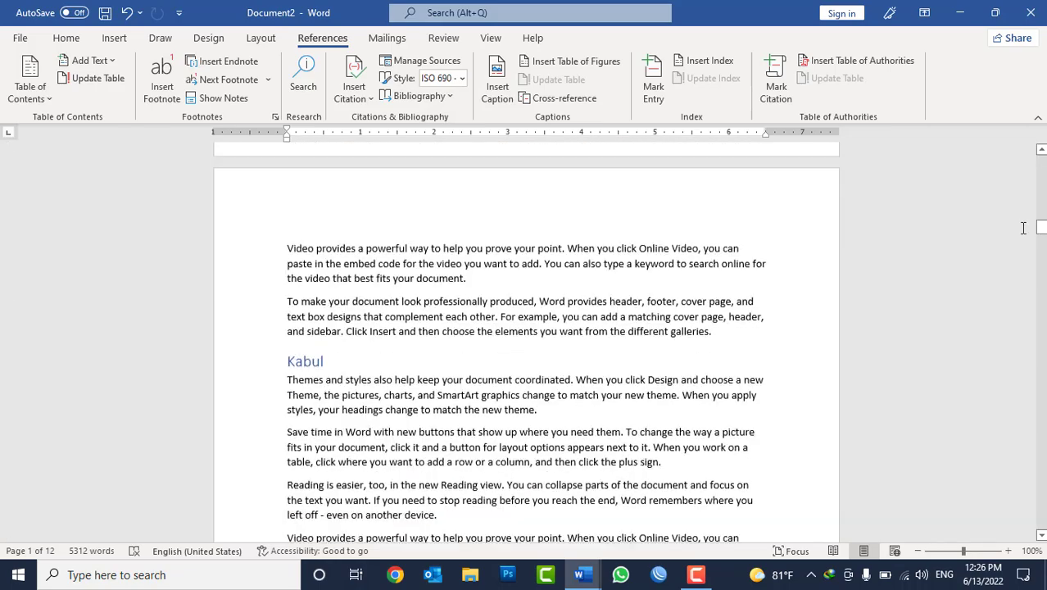
left_click_drag(1041, 228, 1042, 521)
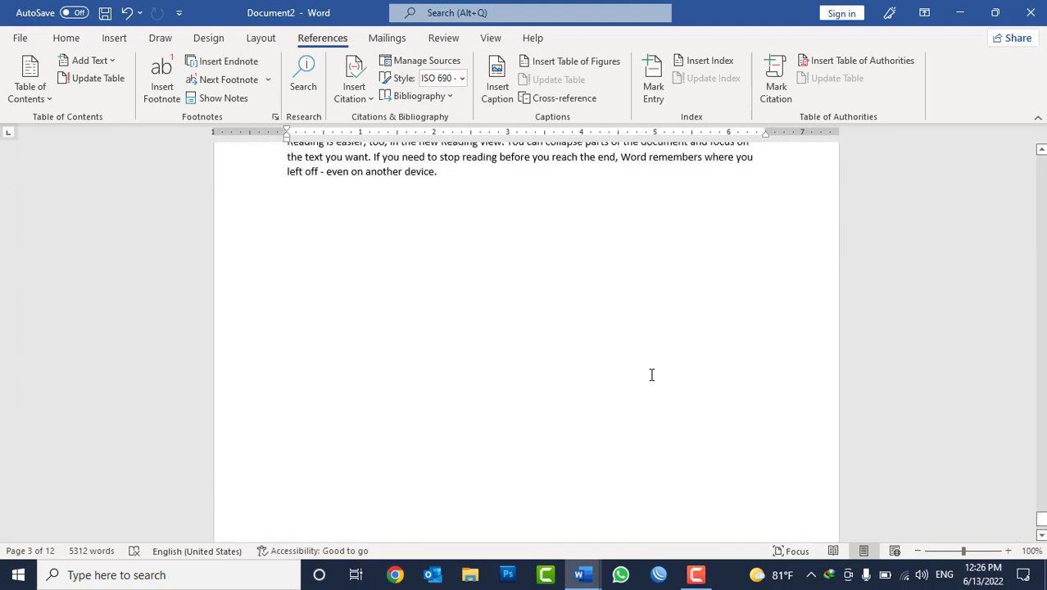
scroll(623, 344, "up", 8)
scroll(442, 331, "down", 3)
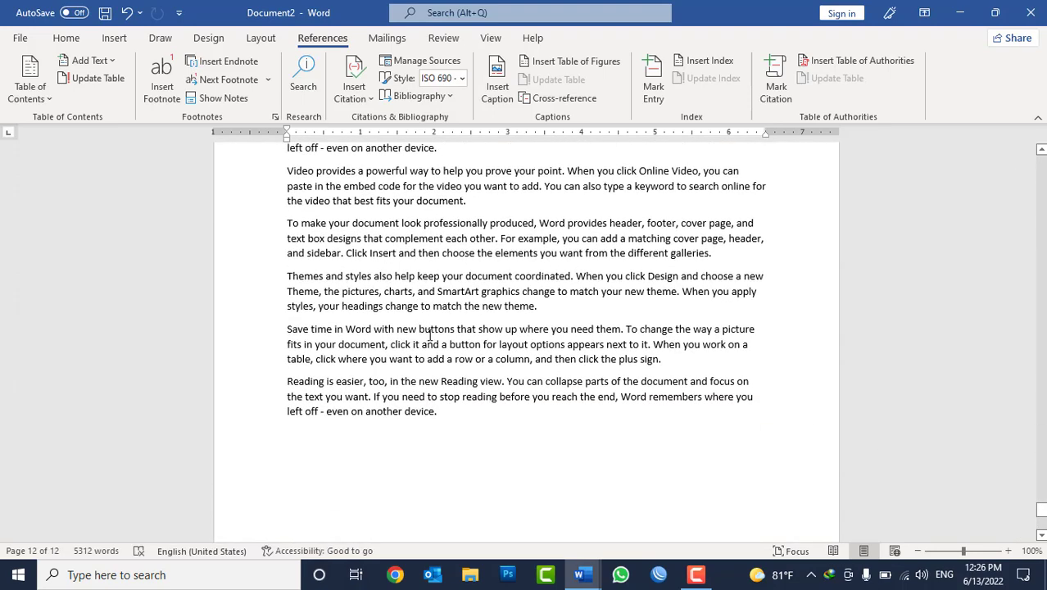
left_click(437, 412)
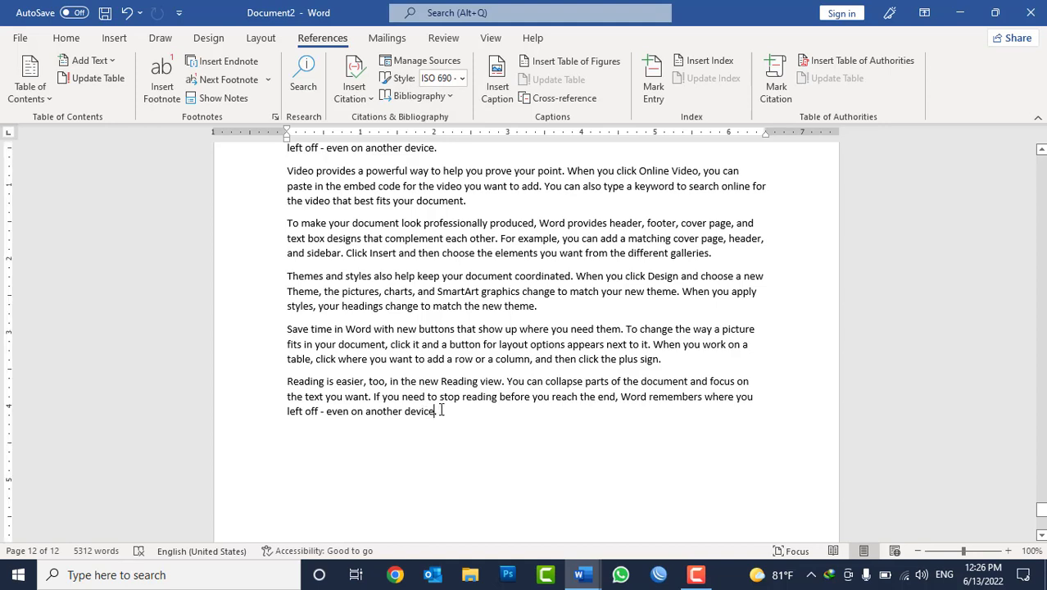
left_click(246, 62)
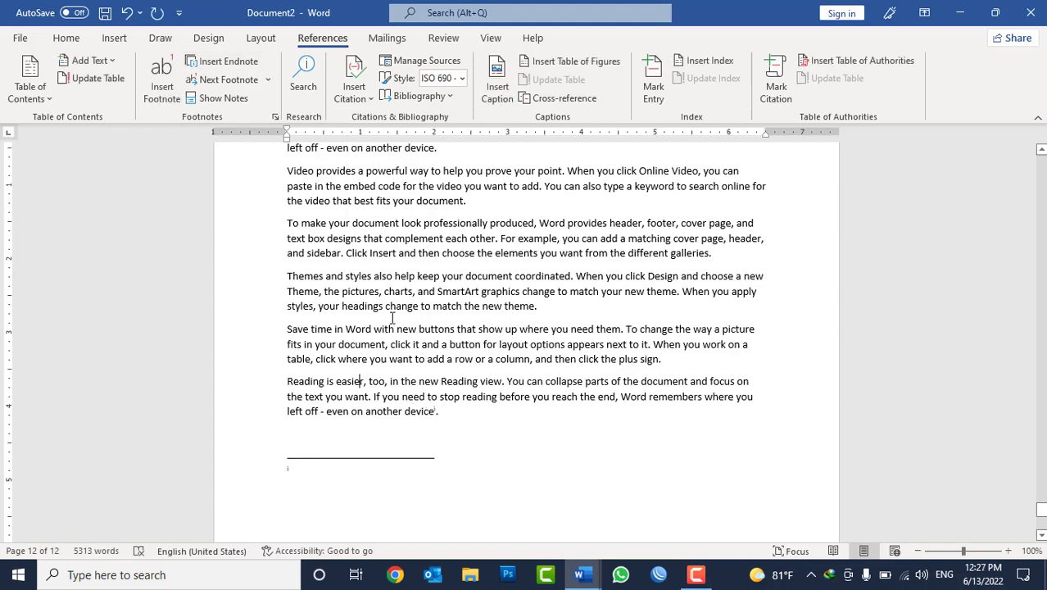
Step: Insert a footnote inside the word 'easier', then return to the Video paragraph
left_click(162, 92)
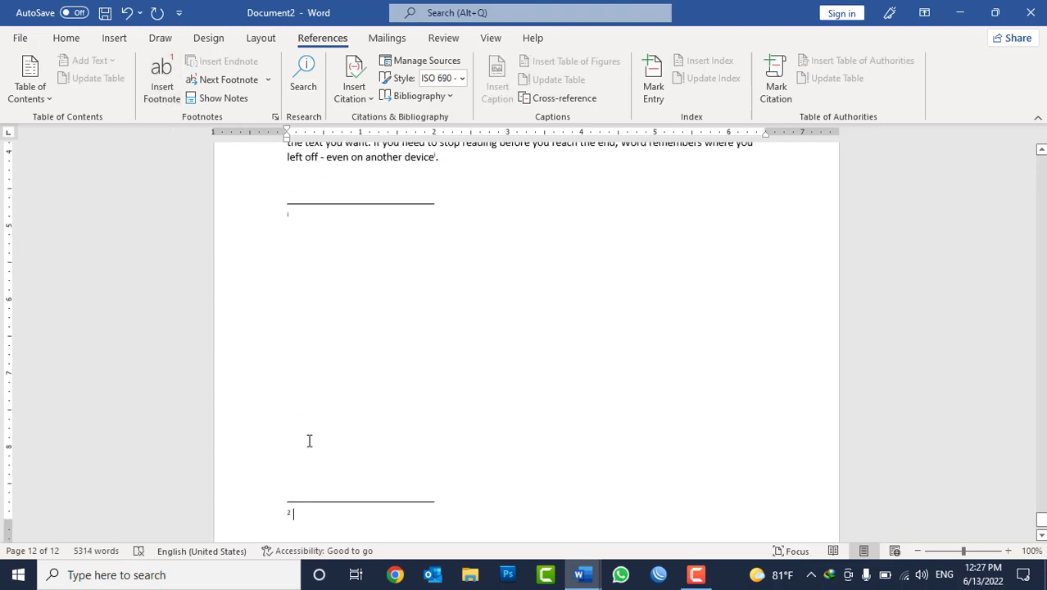
scroll(416, 392, "up", 3)
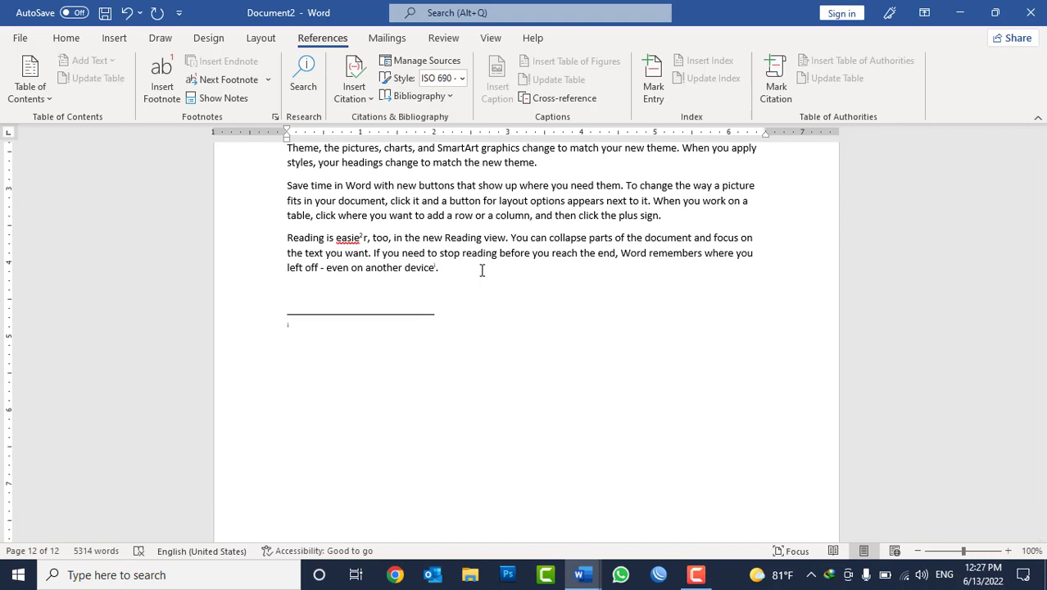
left_click(420, 200)
scroll(491, 200, "up", 3)
scroll(492, 200, "up", 2)
left_click(533, 227)
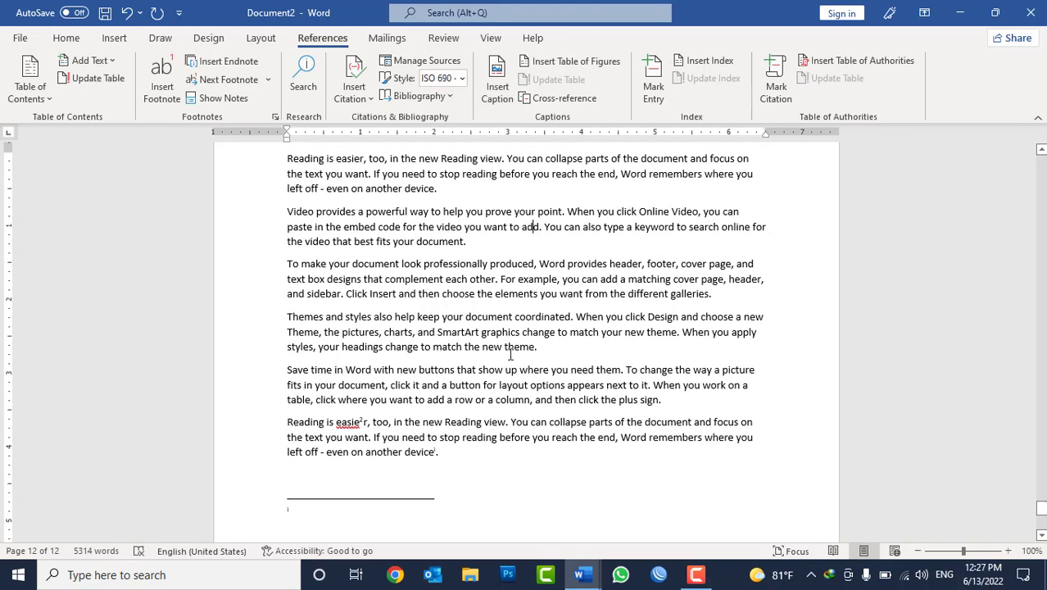
left_click(227, 111)
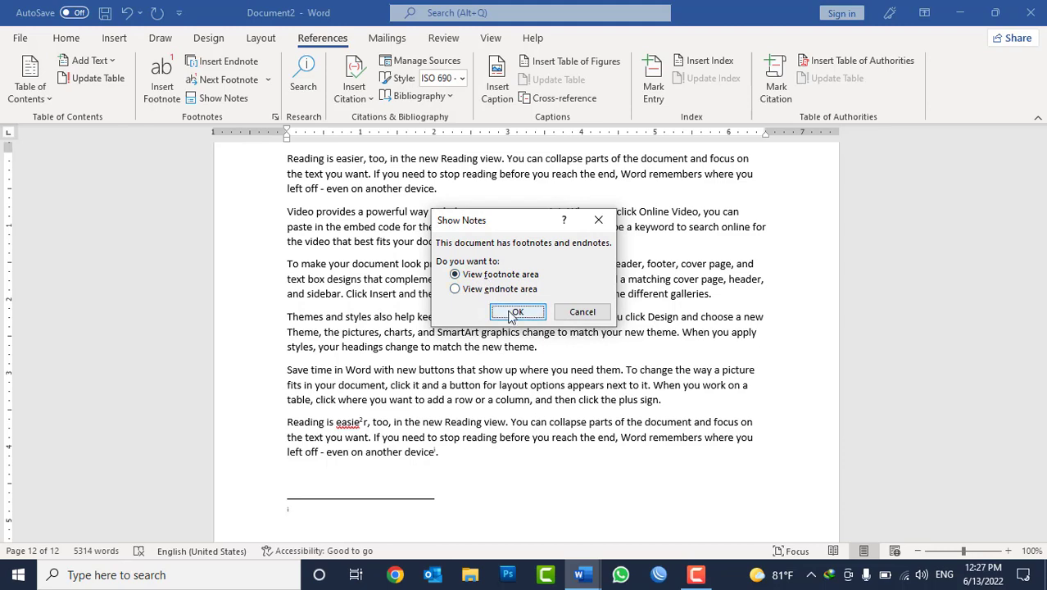
left_click(517, 313)
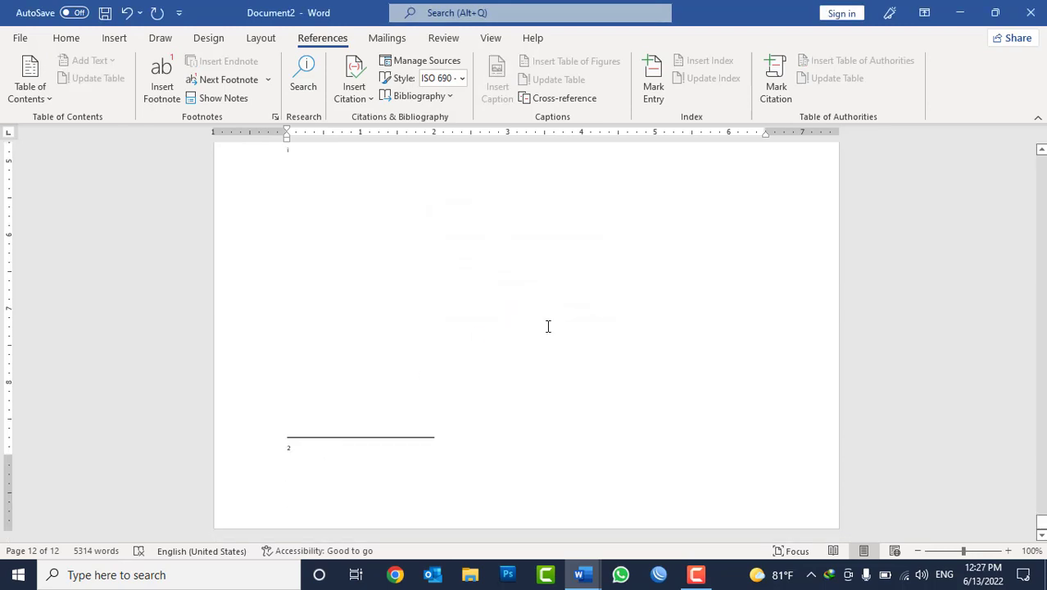
left_click(493, 293)
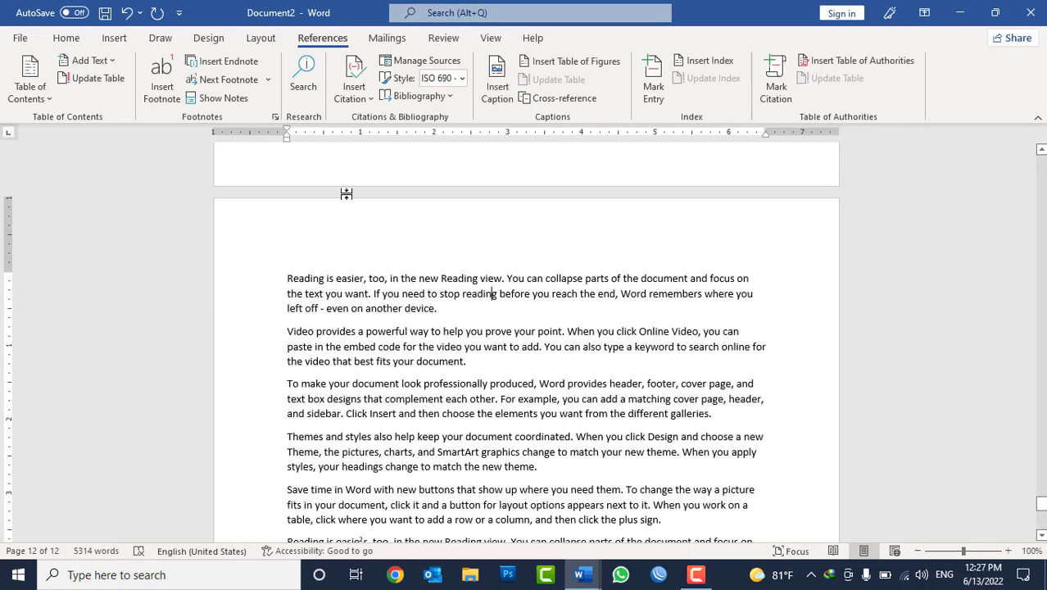
left_click(218, 97)
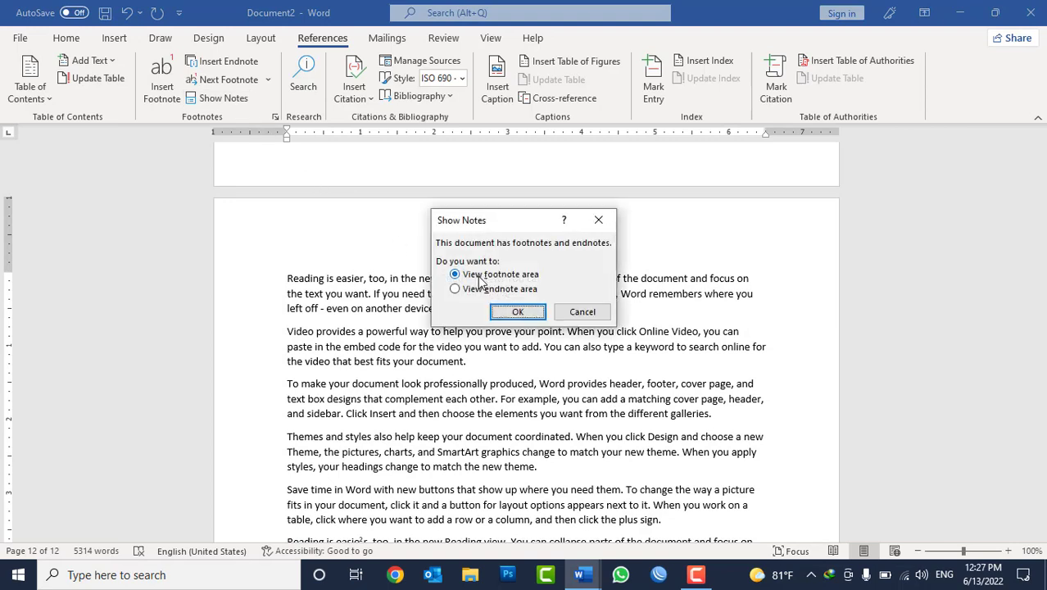
left_click(459, 288)
left_click(518, 311)
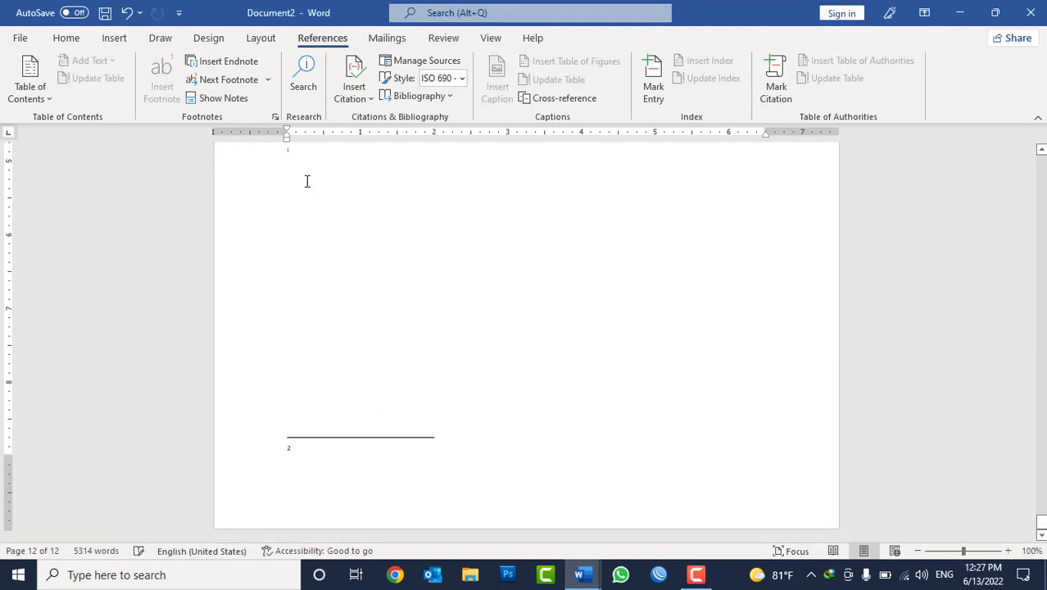
scroll(307, 181, "up", 1)
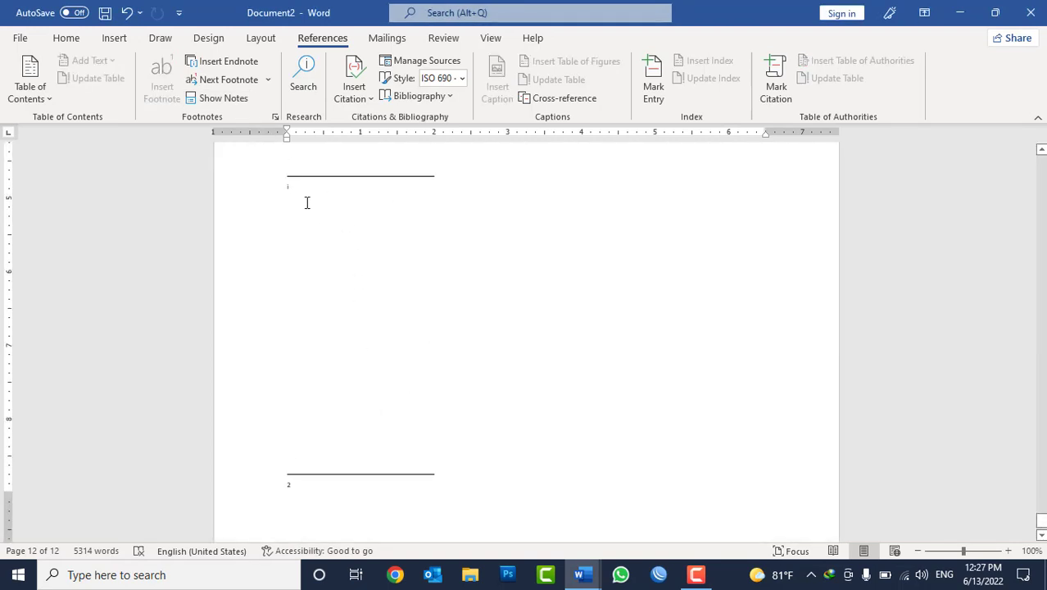
scroll(309, 201, "up", 3)
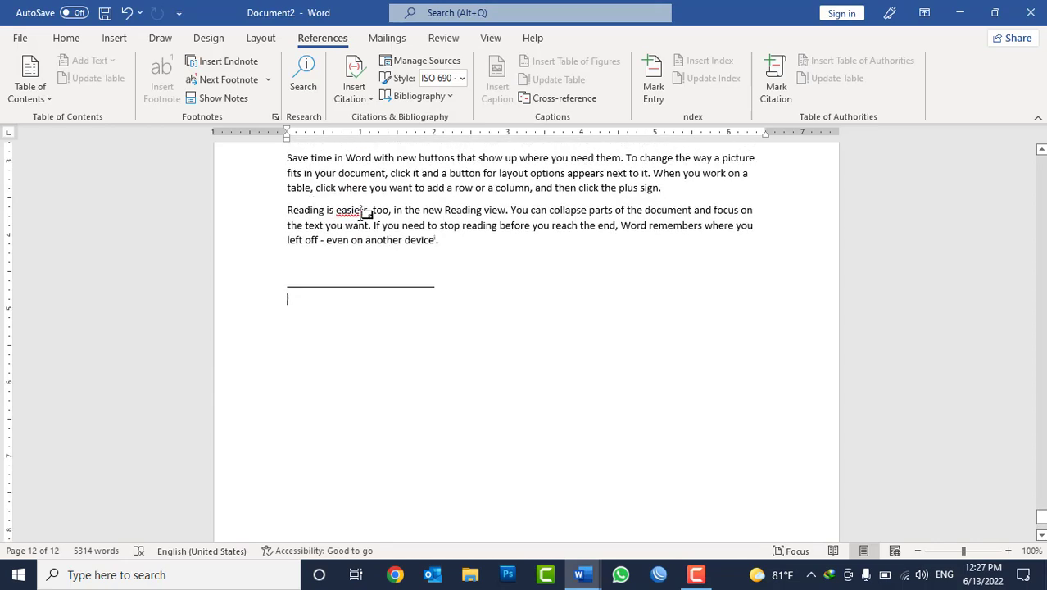
left_click(399, 174)
scroll(399, 174, "up", 5)
scroll(422, 288, "up", 2)
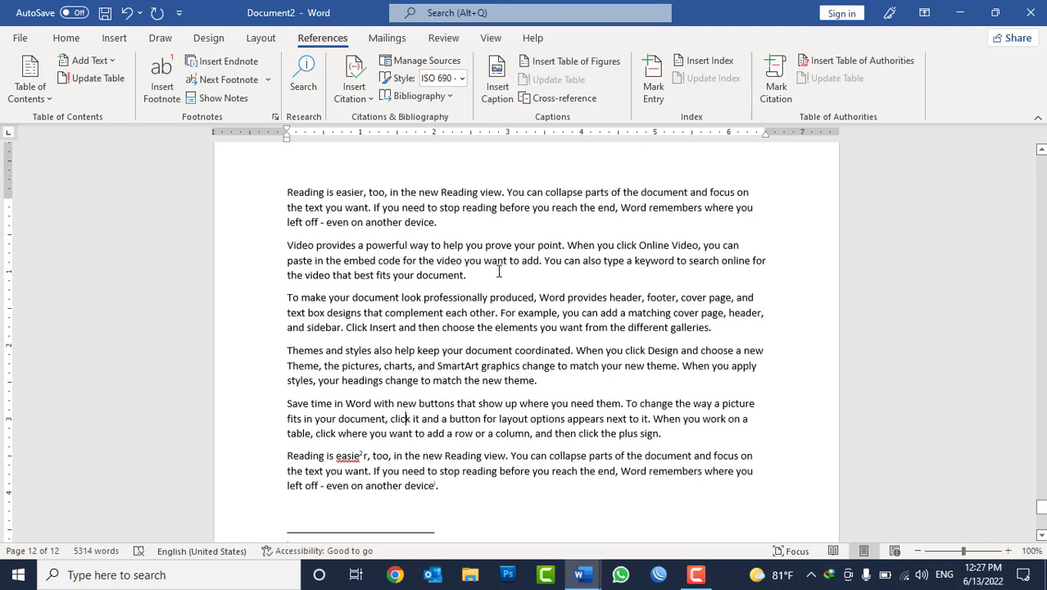
left_click(421, 288)
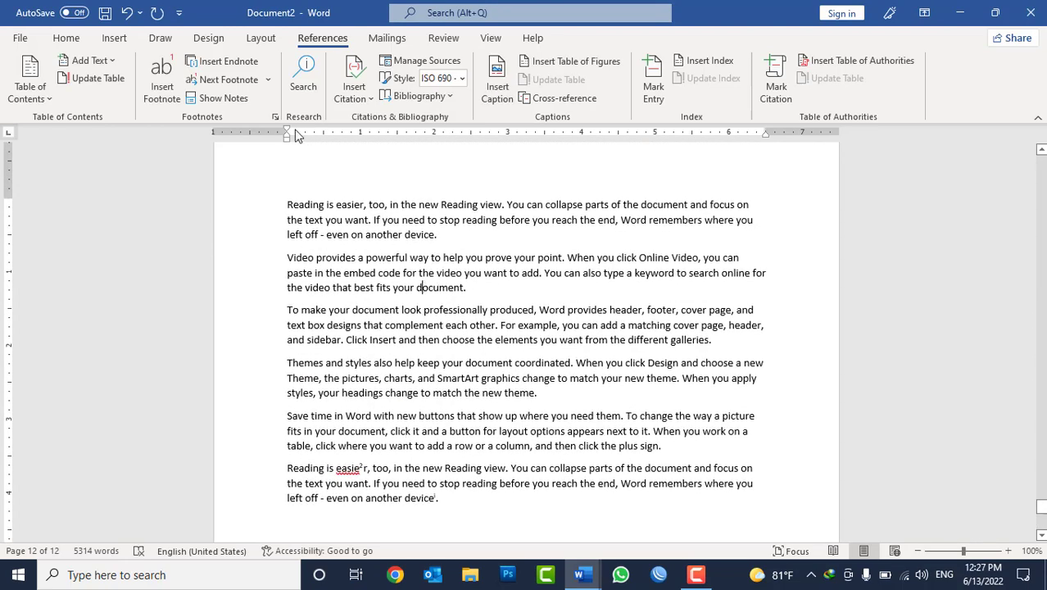
Step: Insert an endnote inside 'document' with placeholder text 'dsfdsfedsfe xzvxzcvxzc'
left_click(229, 61)
type("dsfdsfedsfe ")
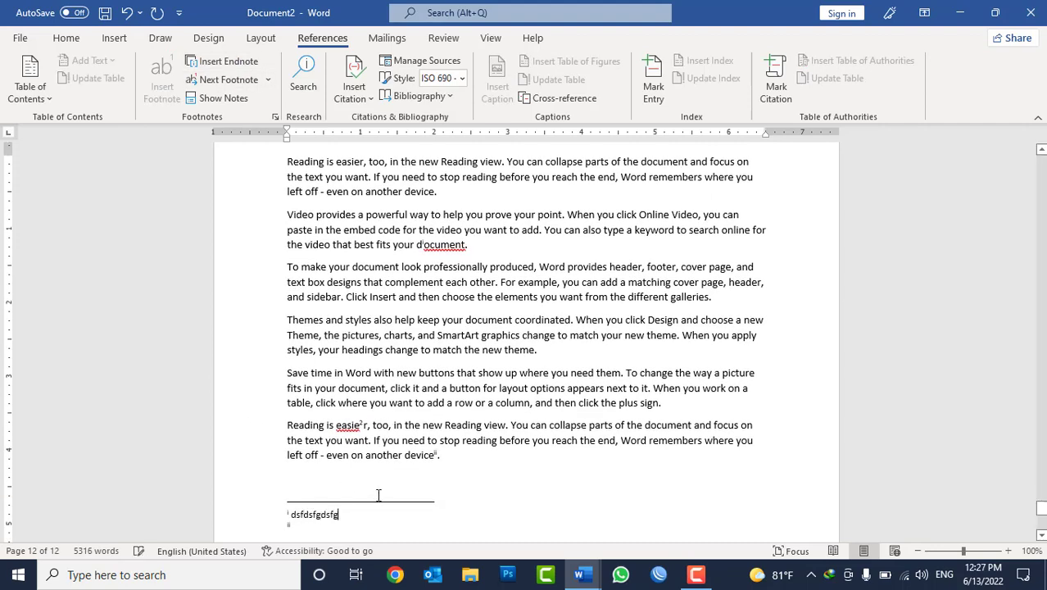
type("xzvxzcvxzc")
left_click(497, 187)
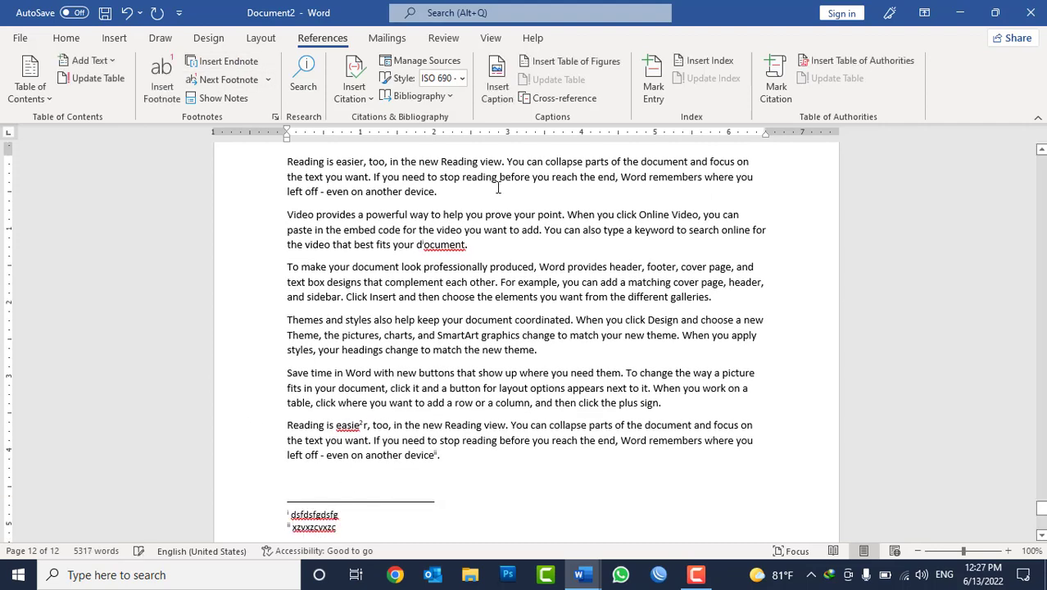
Step: Move between the notes using the Next Footnote options
left_click(267, 79)
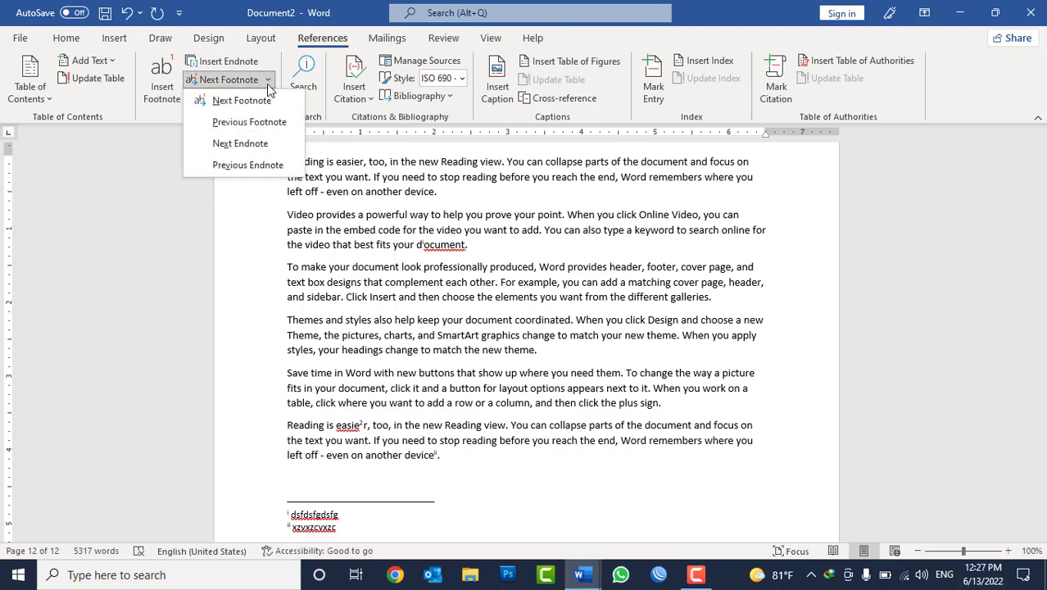
left_click(258, 101)
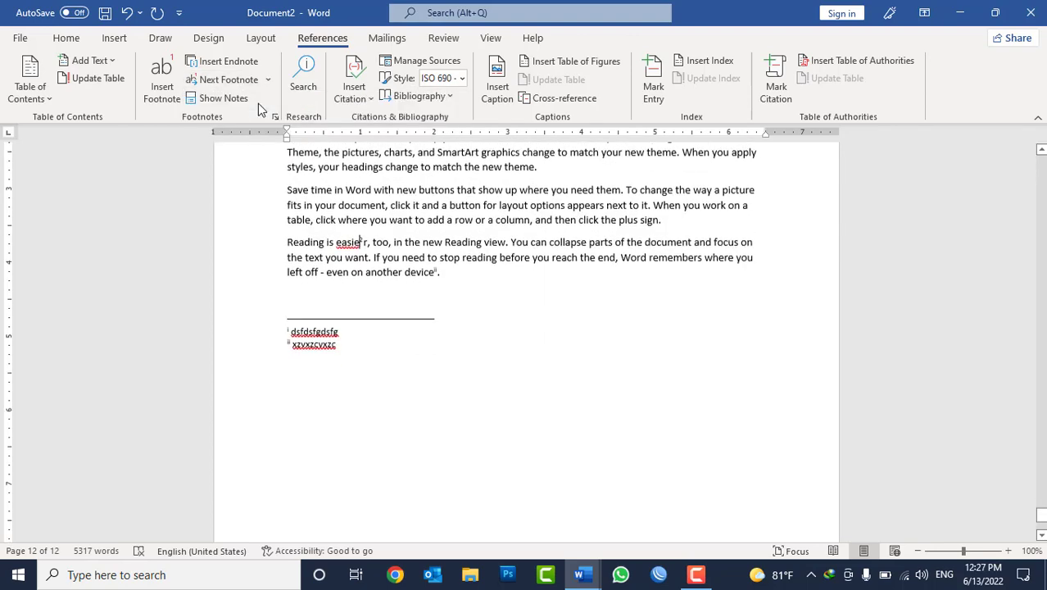
mouse_move(361, 238)
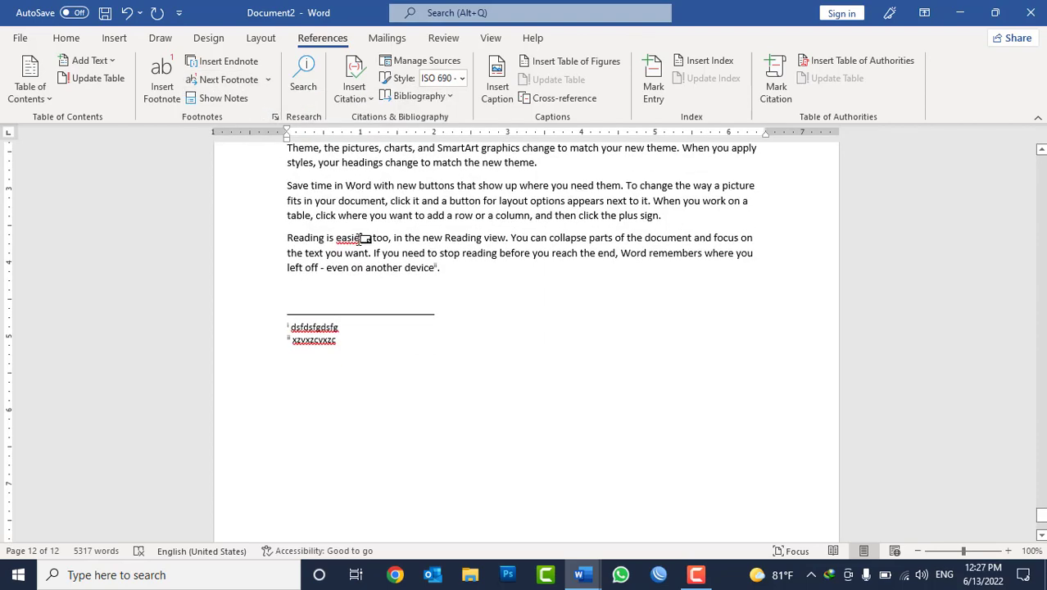
left_click(267, 79)
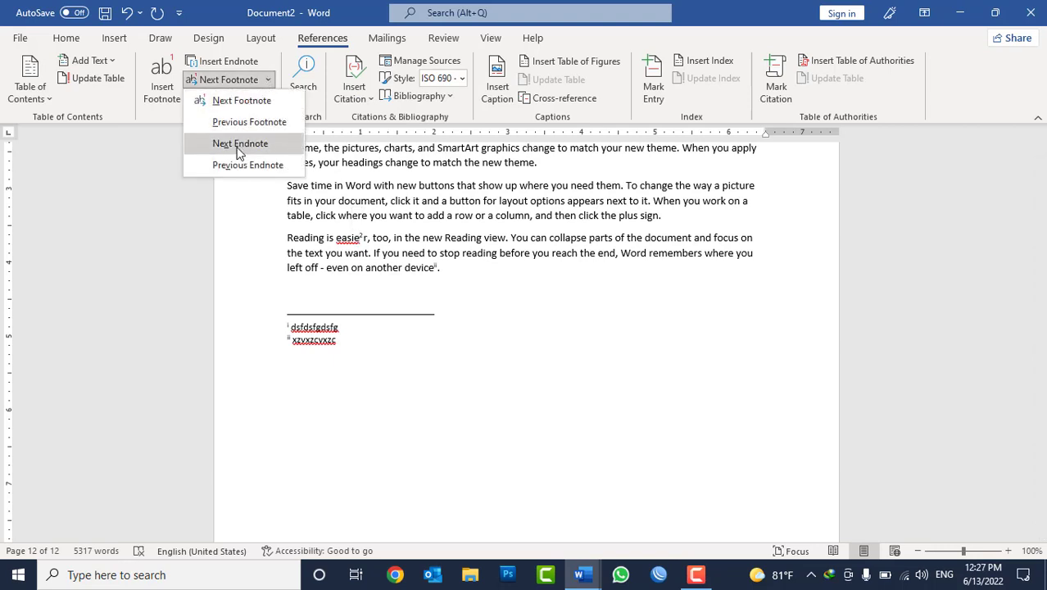
scroll(228, 170, "up", 3)
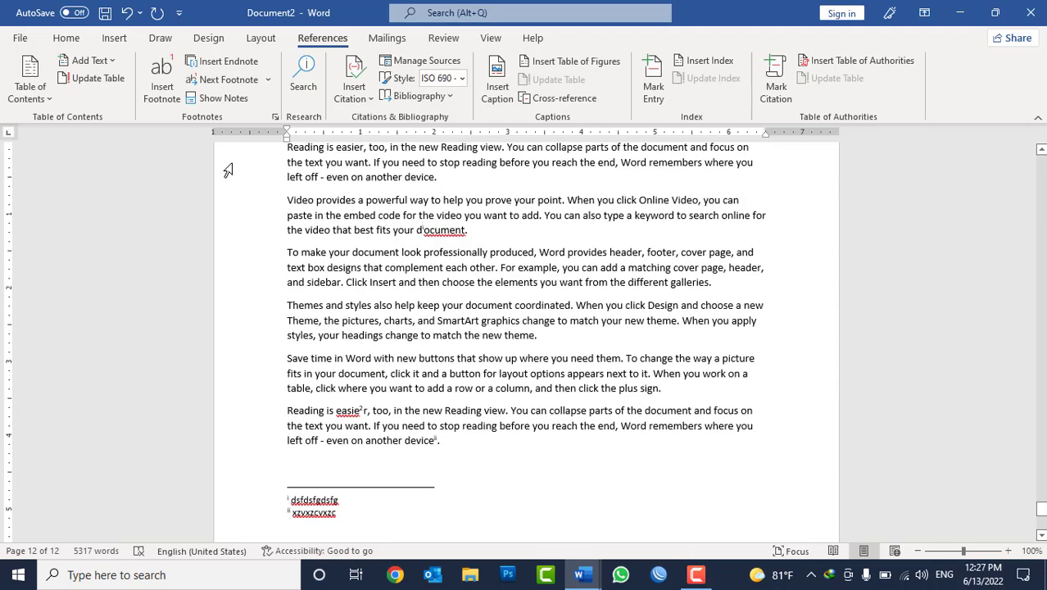
left_click(268, 79)
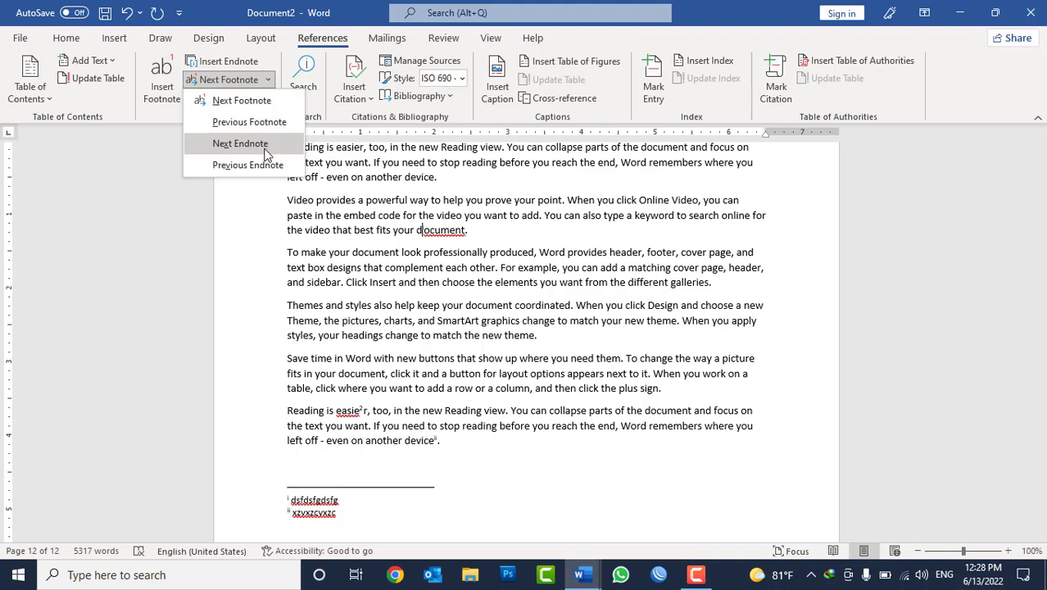
key("Escape")
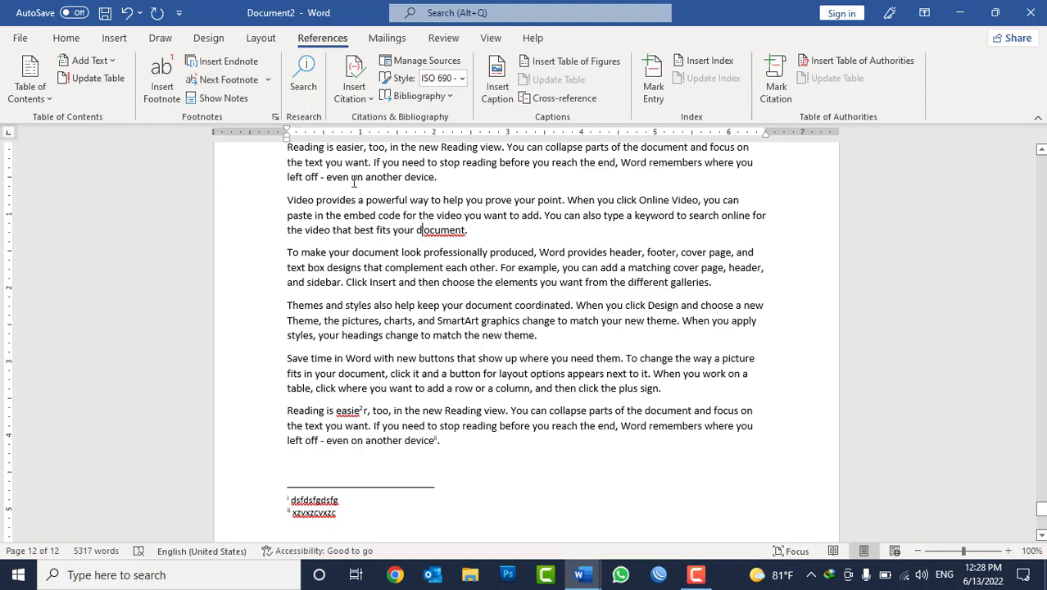
Step: In the Footnote and Endnote dialog, convert all footnotes to endnotes and apply
left_click(275, 120)
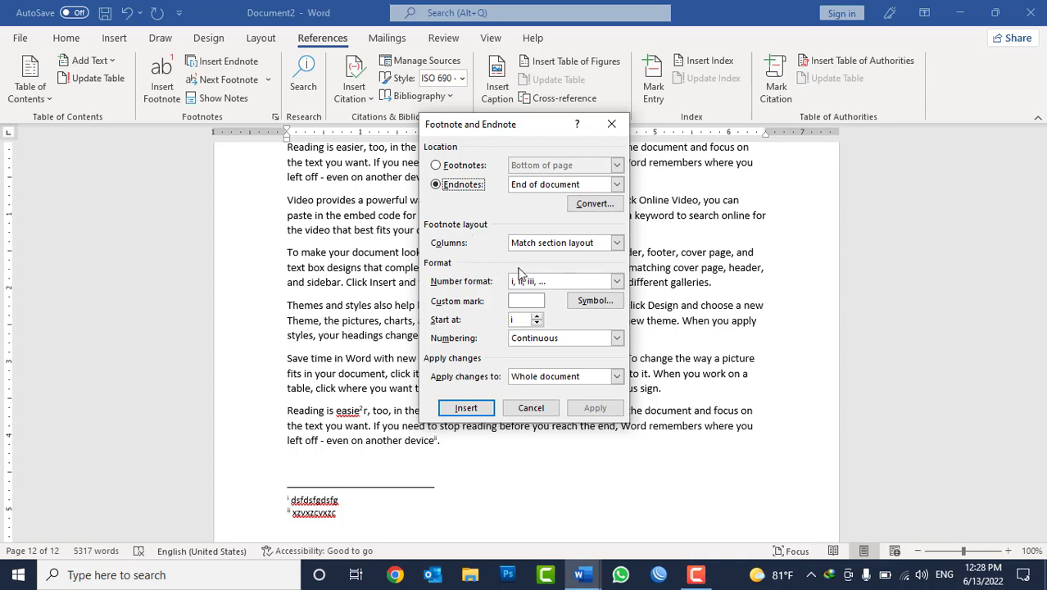
left_click(457, 167)
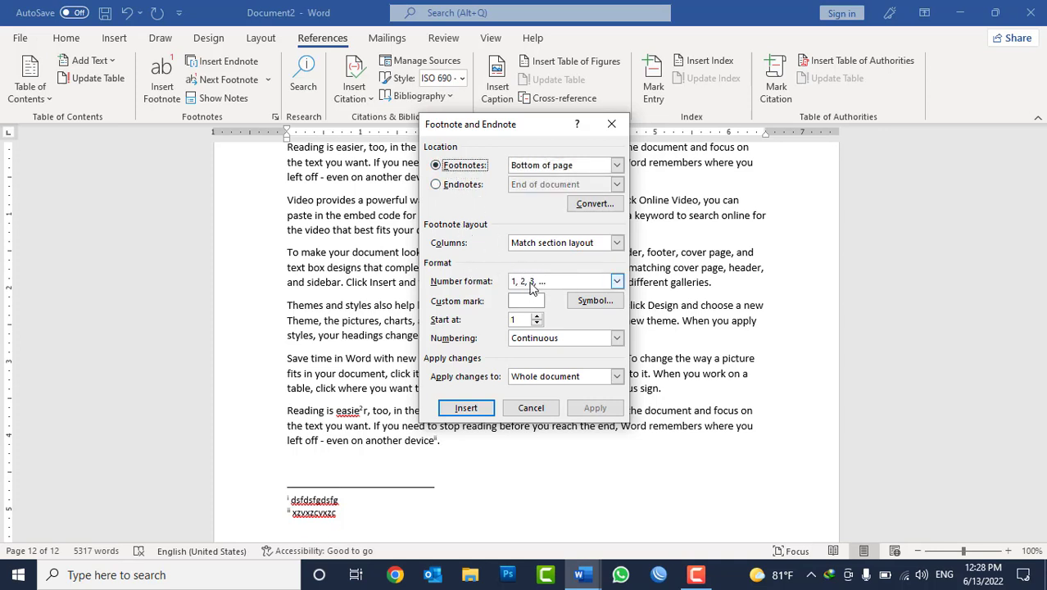
left_click(461, 185)
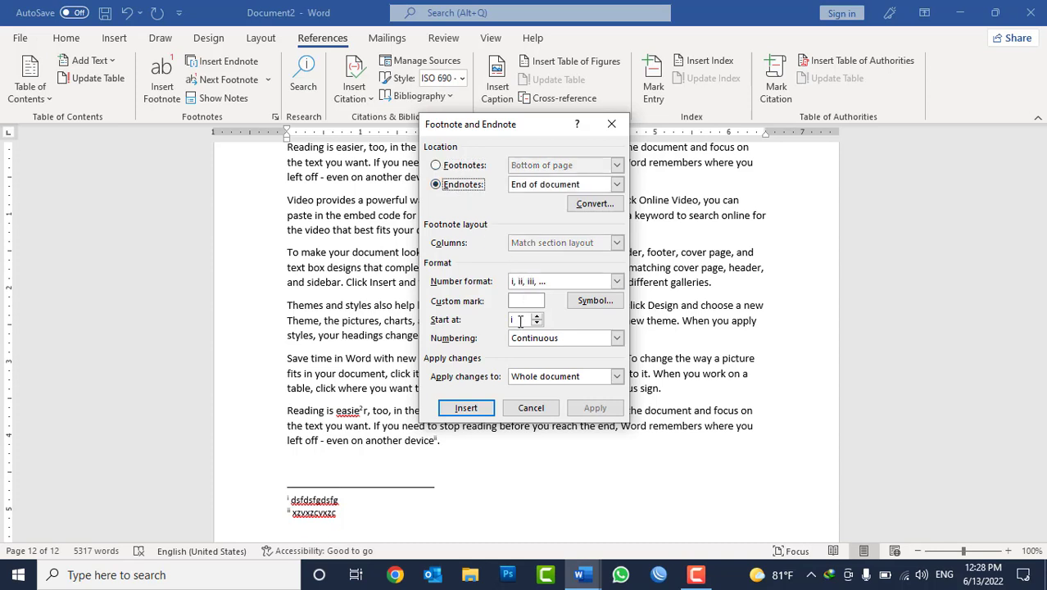
left_click(594, 207)
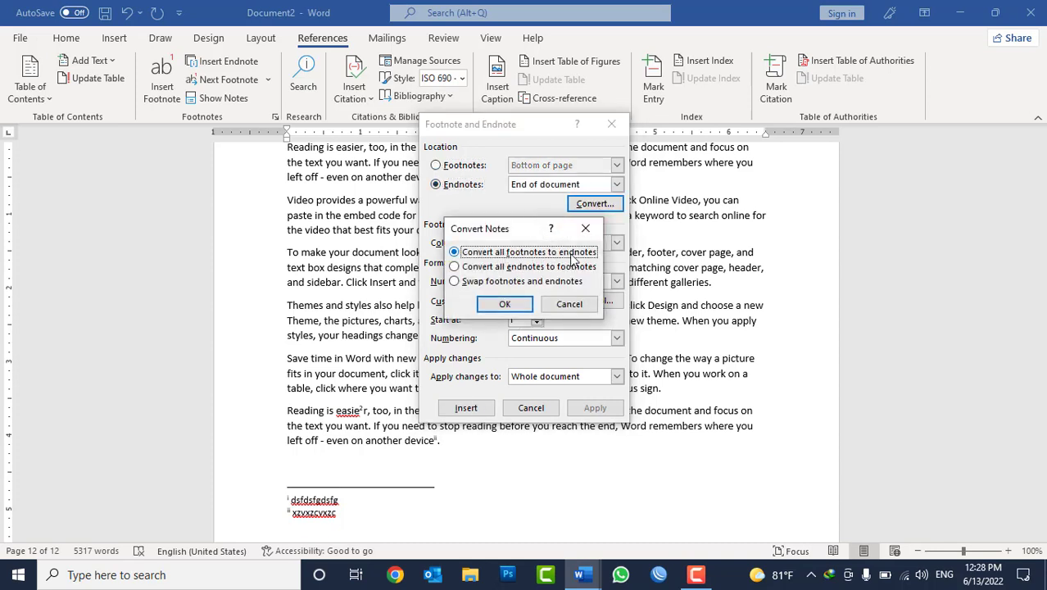
left_click(537, 271)
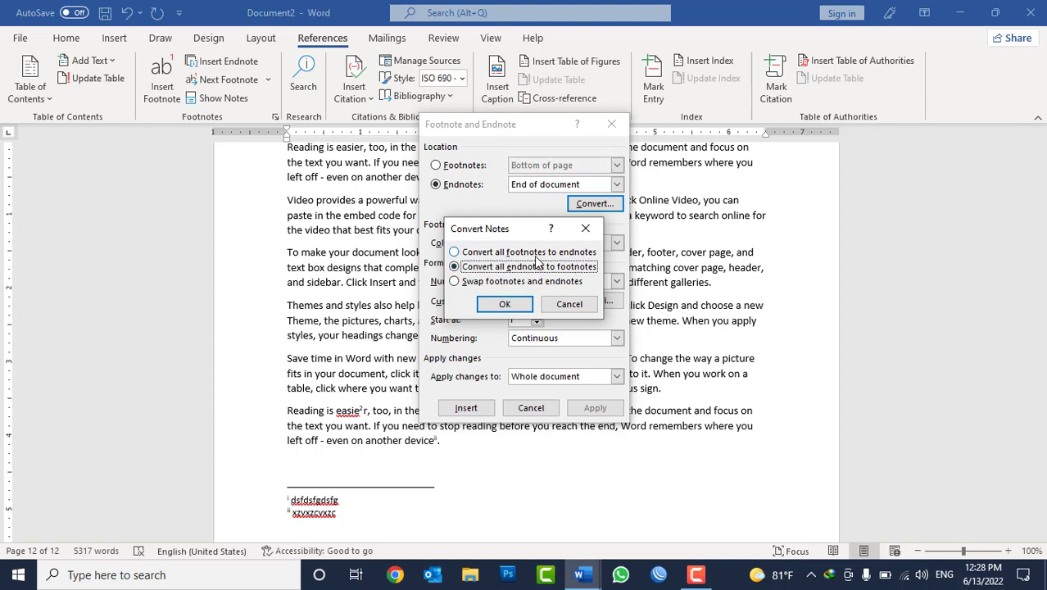
left_click(533, 254)
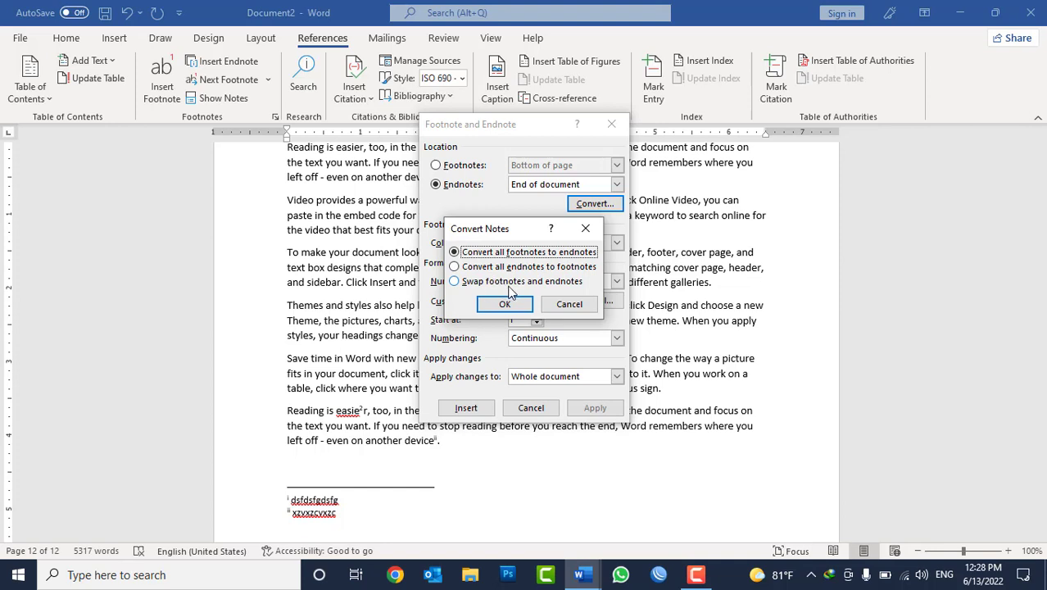
left_click(507, 303)
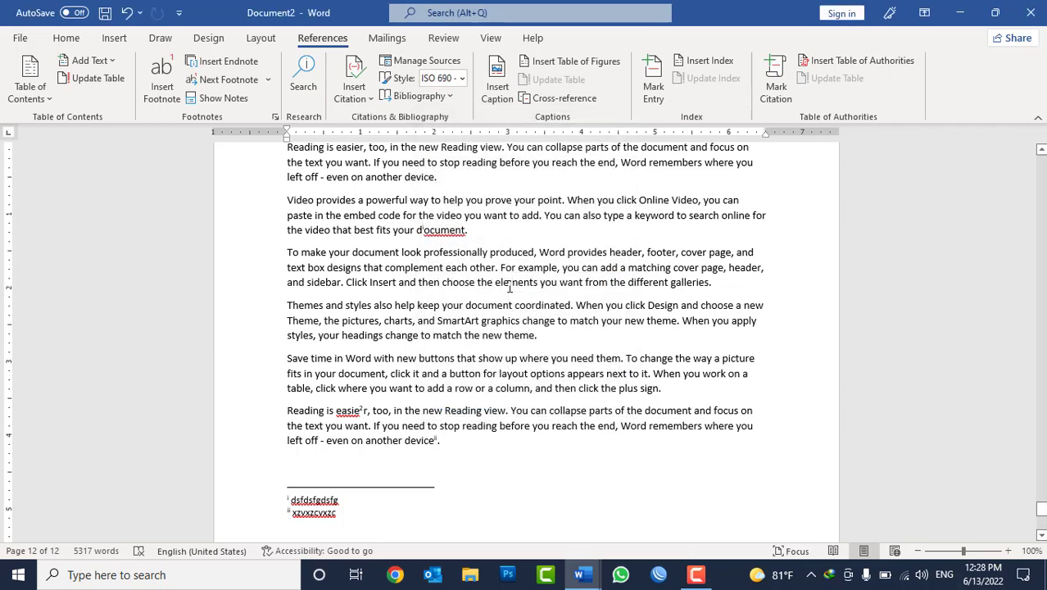
Step: Clear Document2, close it without saving, and start a new blank document
key("ctrl+a")
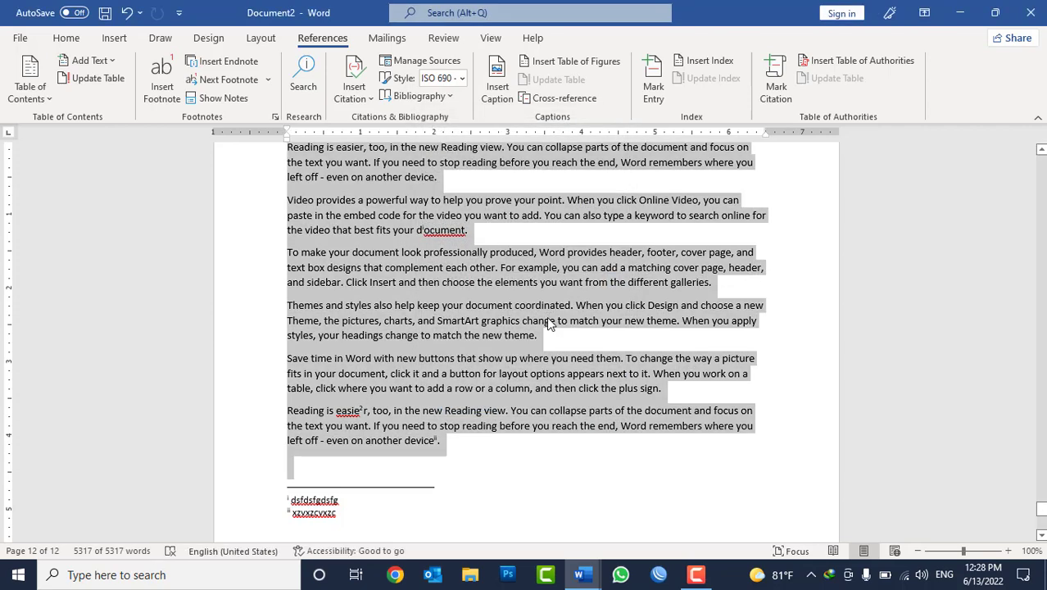
key("Delete")
key("alt+F4")
left_click(548, 321)
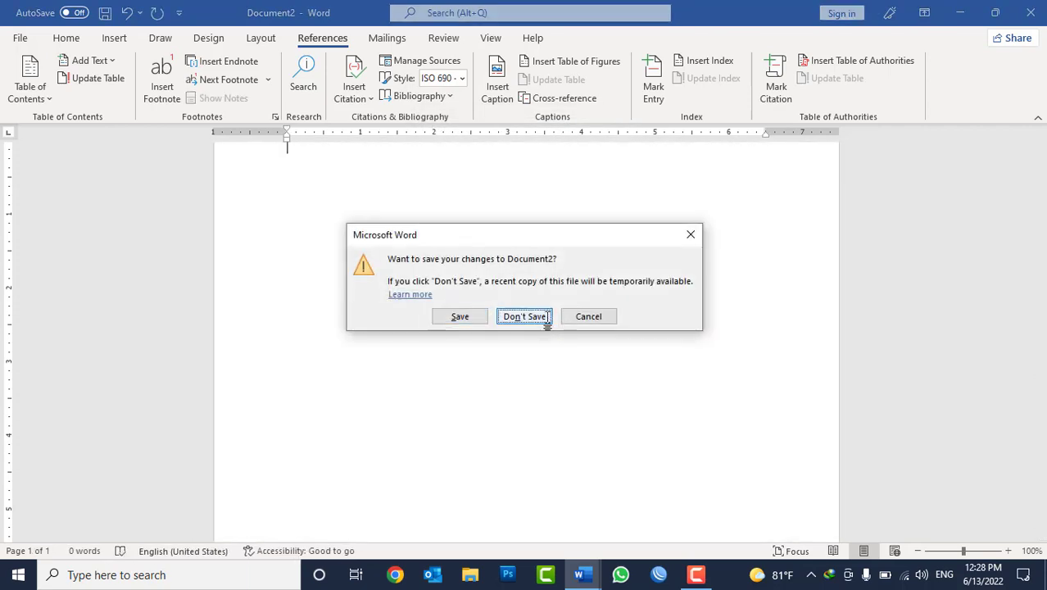
key("ctrl+n")
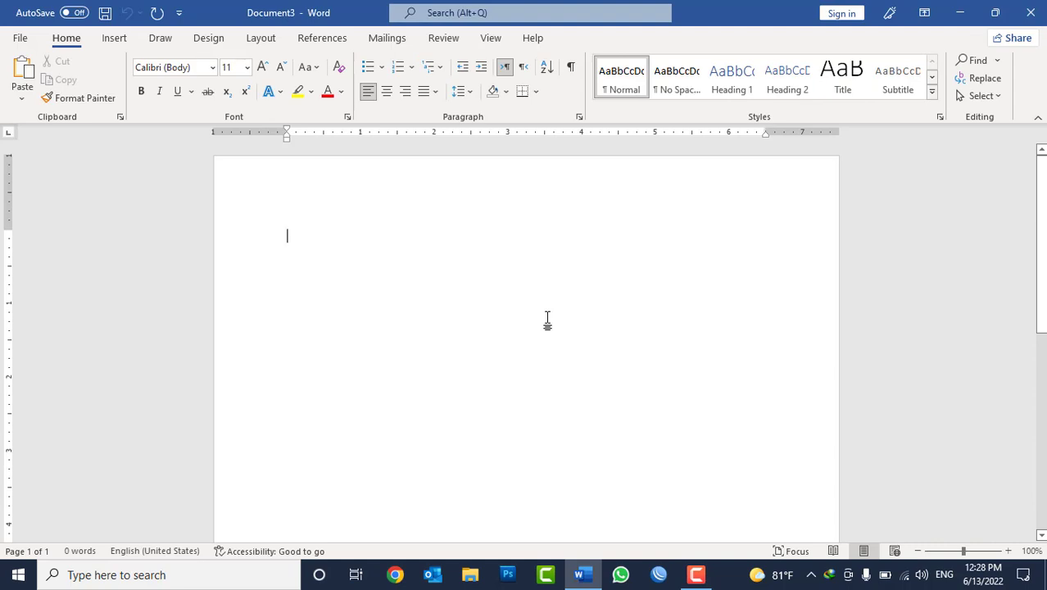
Step: Try opening the گزارش سالانه annual report from Recent, then dismiss the file-not-found error
left_click(21, 39)
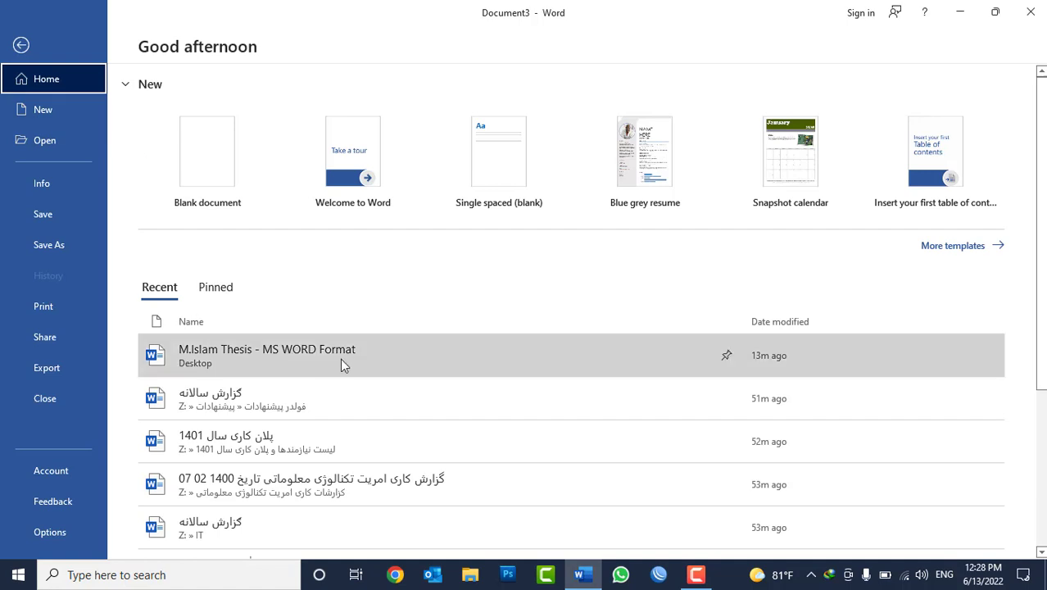
scroll(342, 358, "down", 2)
scroll(344, 360, "down", 1)
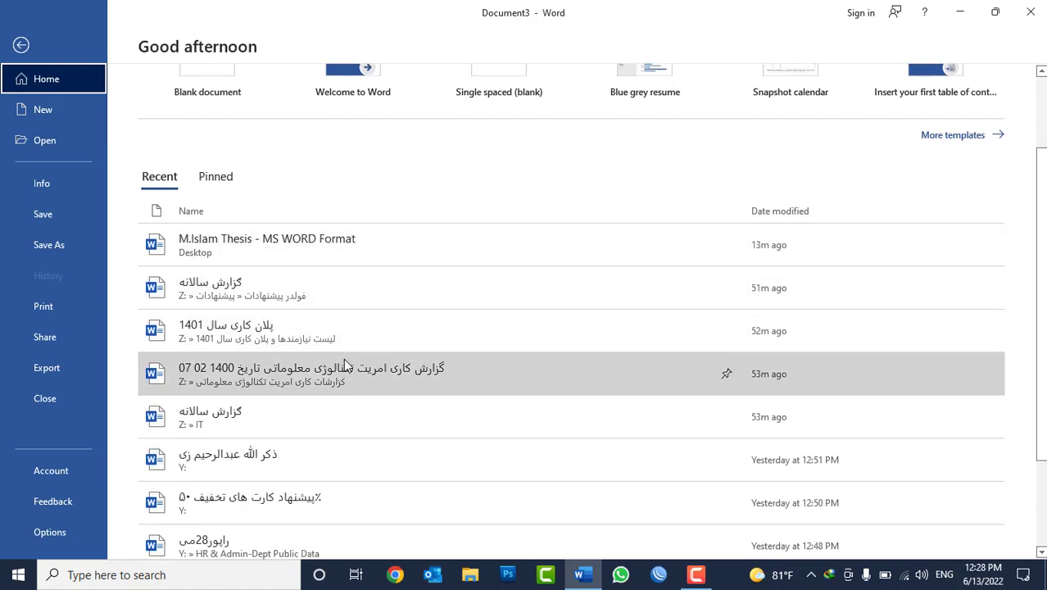
scroll(344, 361, "down", 1)
scroll(343, 358, "down", 1)
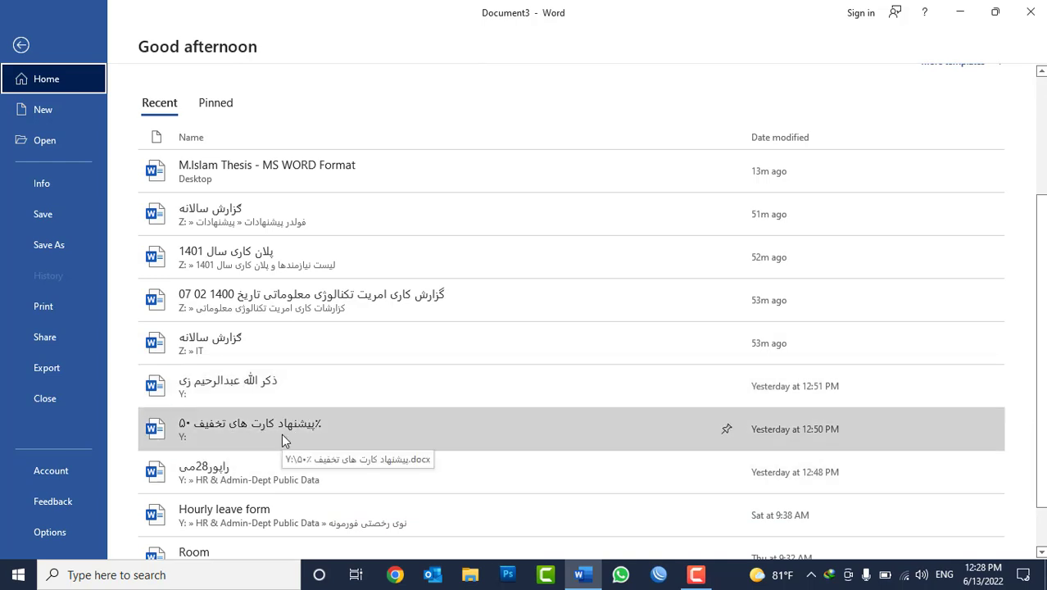
left_click(244, 218)
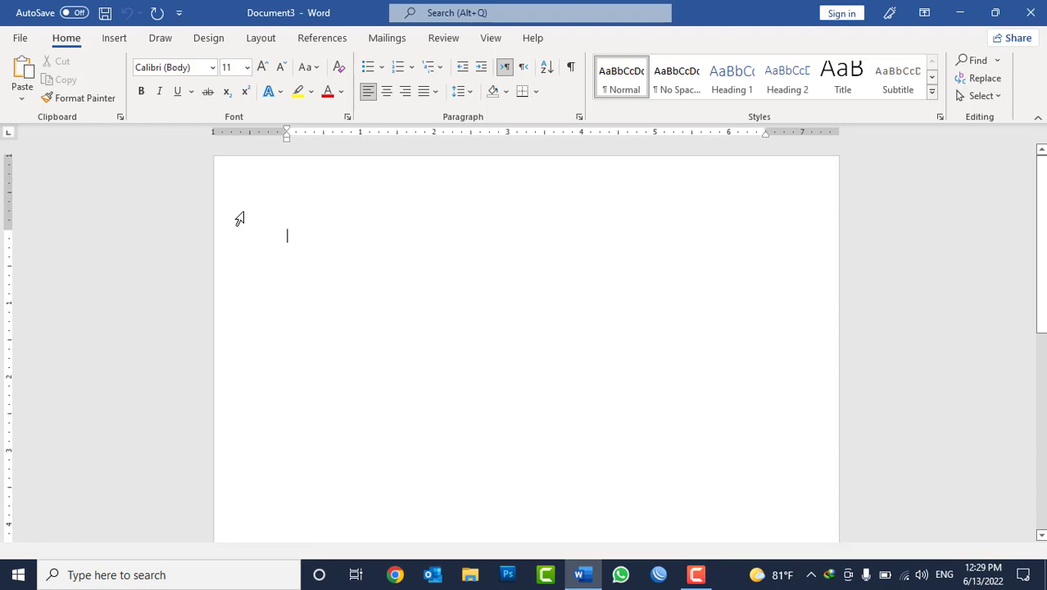
left_click(531, 331)
left_click(25, 38)
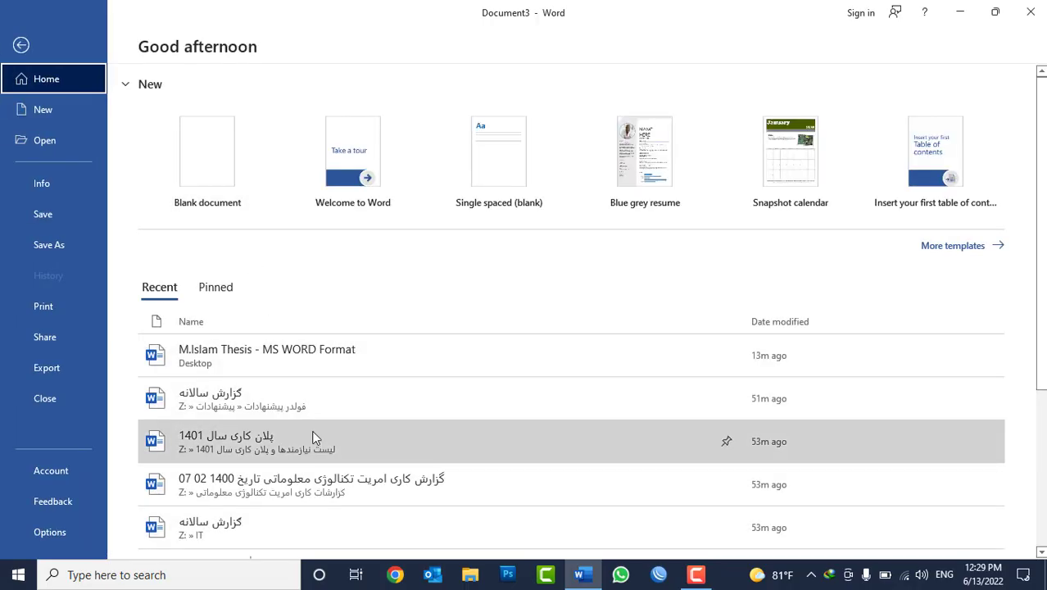
Step: Open the پلان کاری سال 1401 work plan from Recent and enable editing
left_click(286, 436)
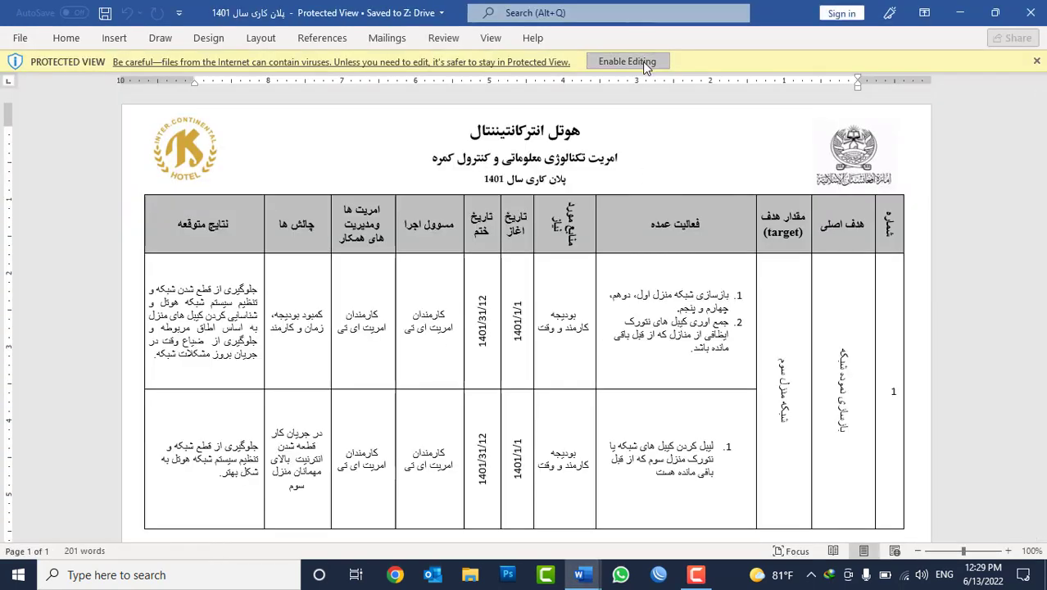
left_click(643, 62)
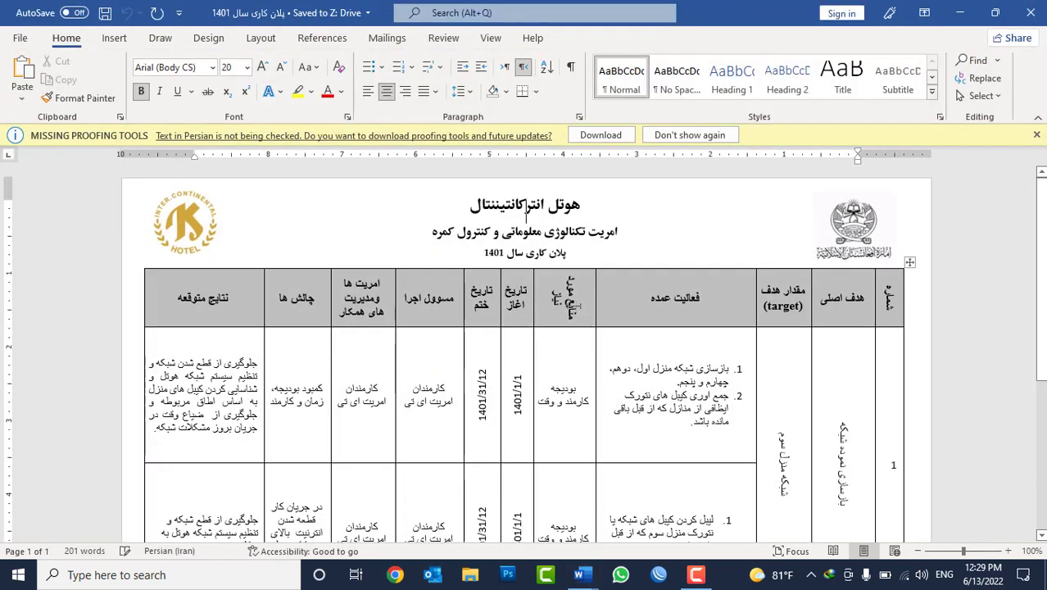
scroll(610, 321, "down", 3)
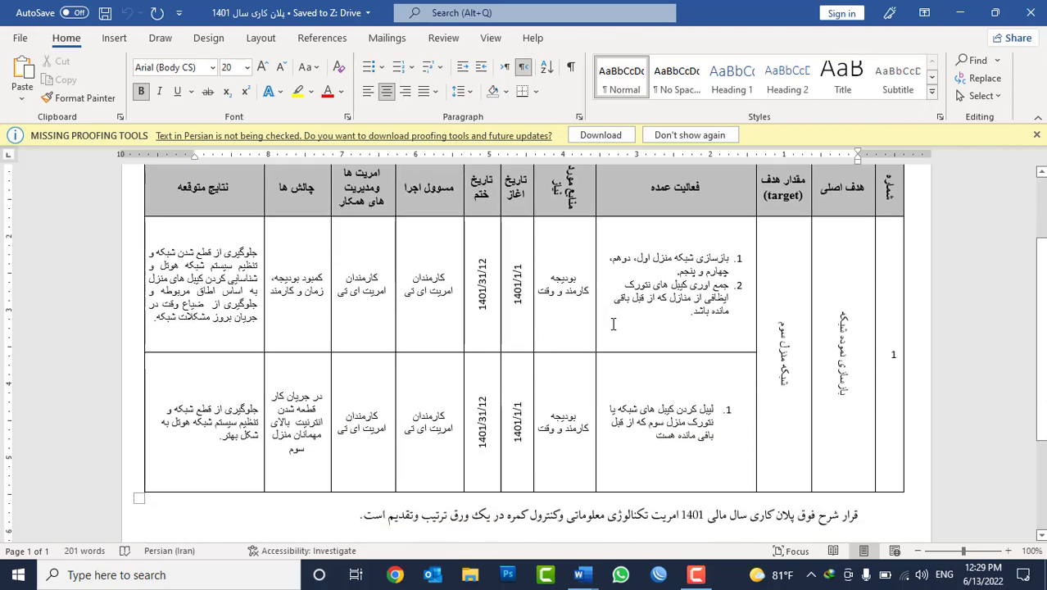
scroll(619, 325, "down", 3)
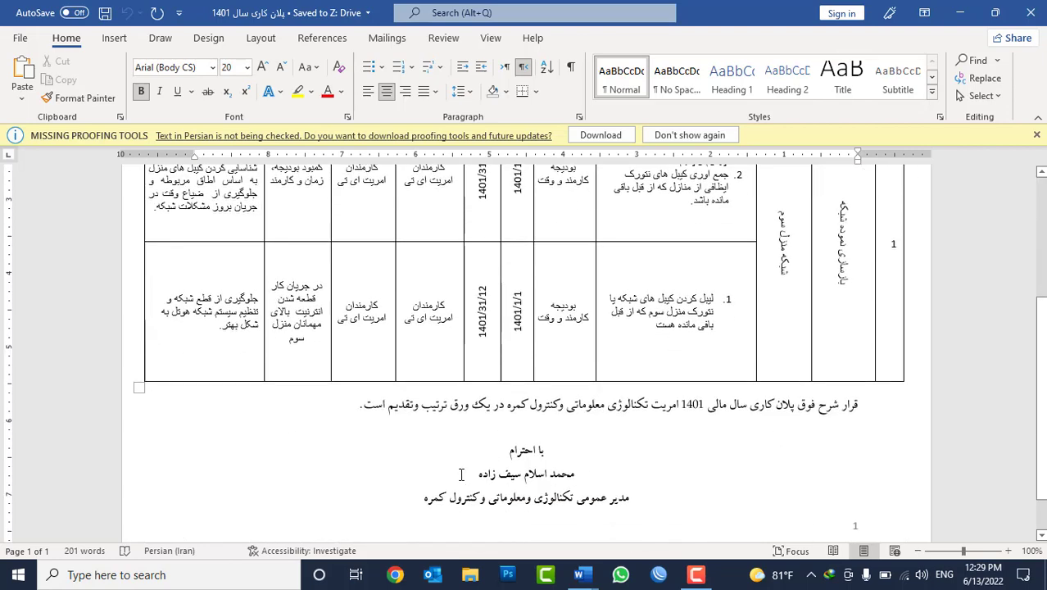
Step: Delete the three signature lines below the closing paragraph
left_click_drag(423, 501, 548, 446)
key("Delete")
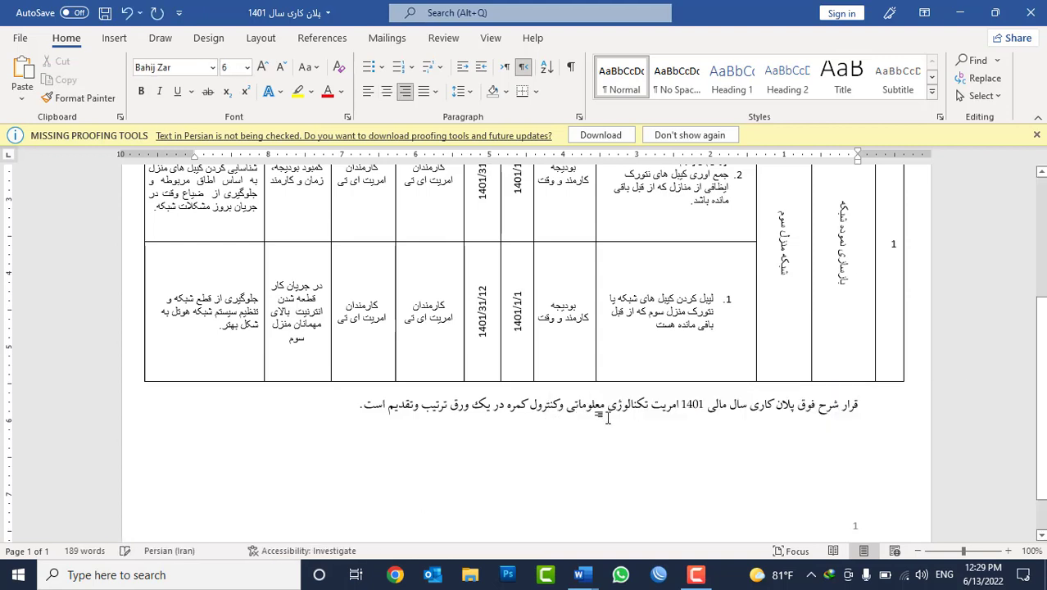
left_click(363, 404)
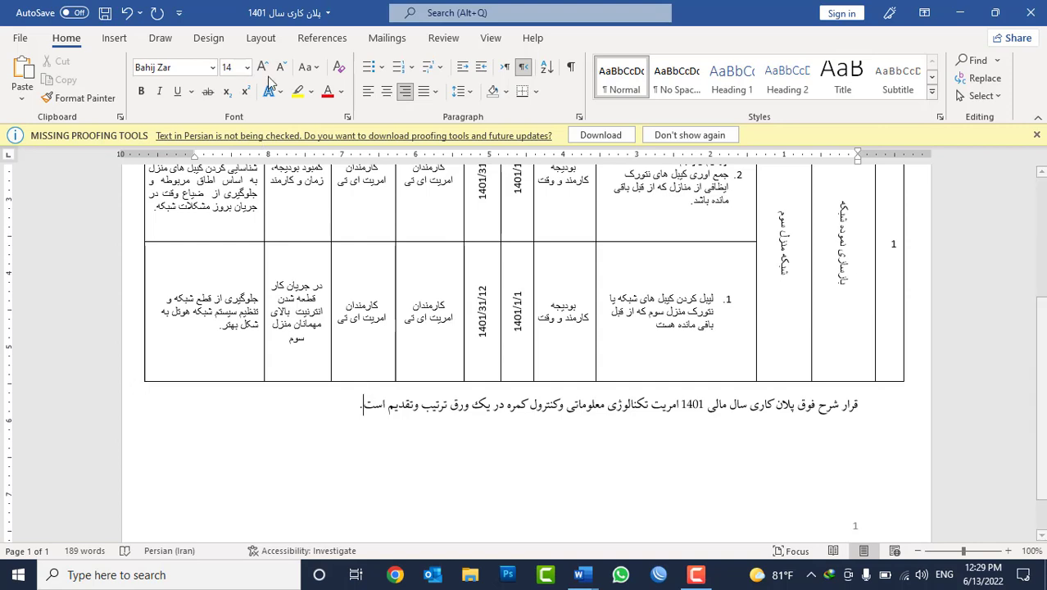
left_click(319, 38)
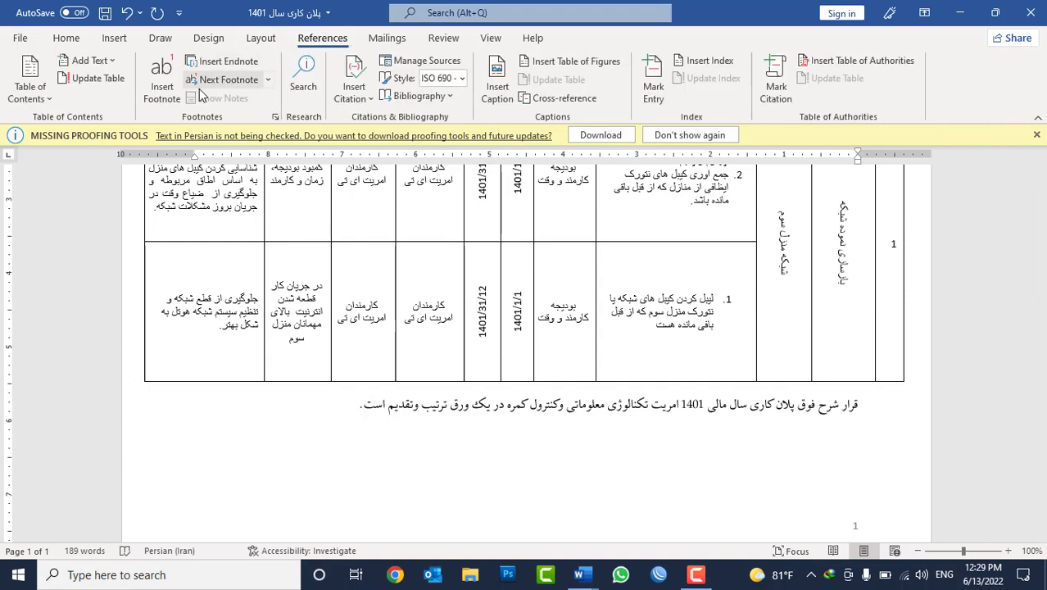
Step: Insert footnote 1 after the closing paragraph reading 'افغانستان ته بره راغلاست' in Pashto
left_click(164, 96)
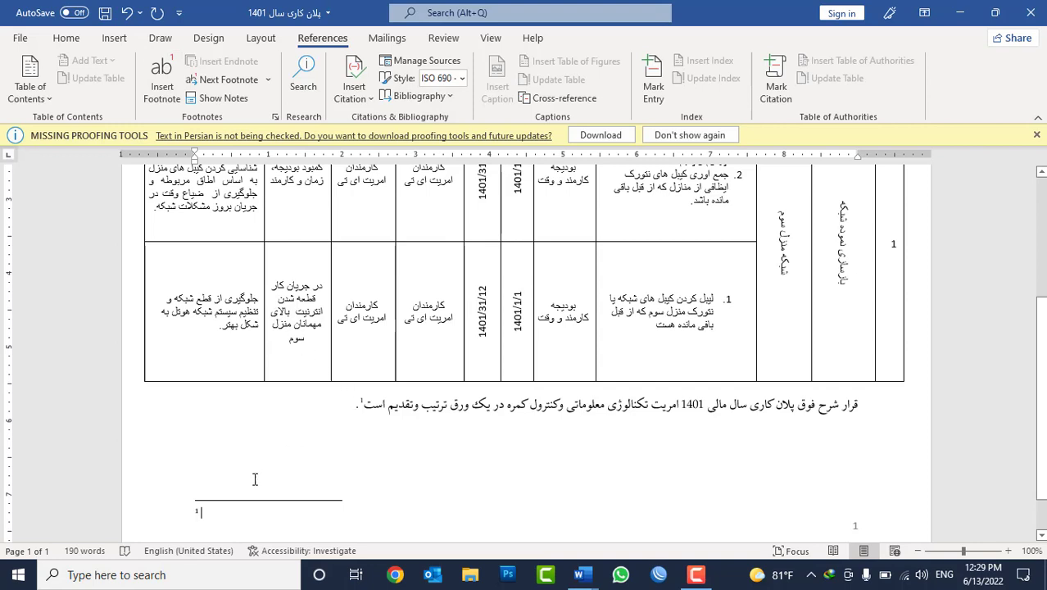
key("alt+shift")
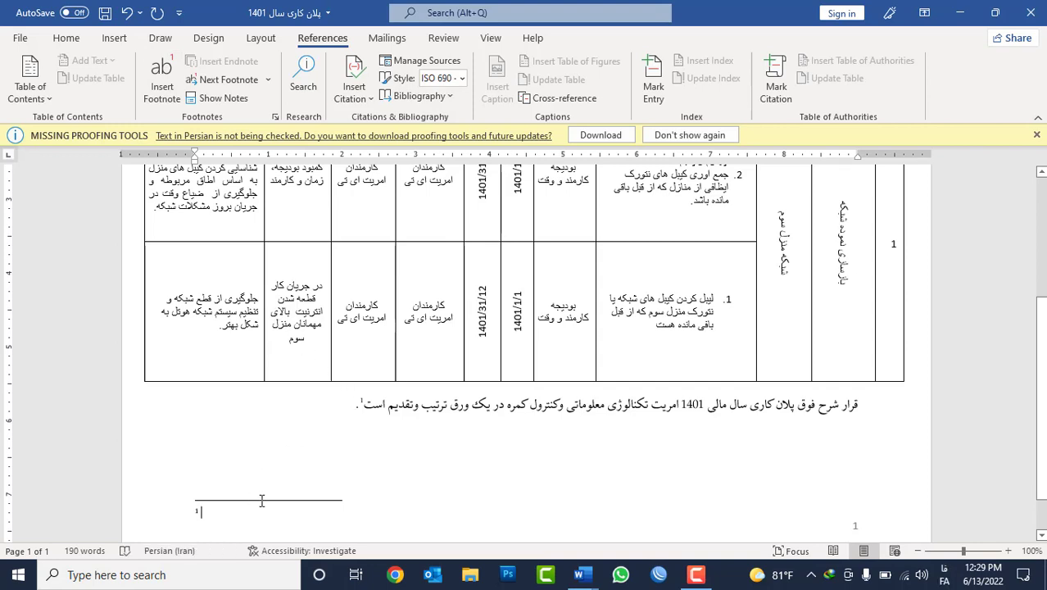
type("افغانستان تا")
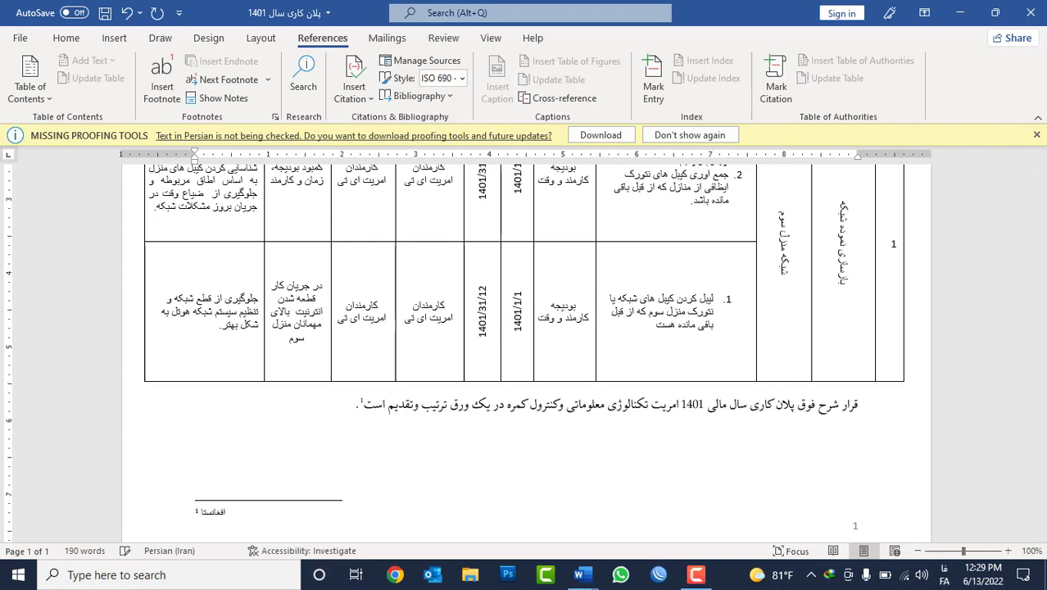
key("BackSpace")
type("ه")
key("alt+shift")
type("بره راغ")
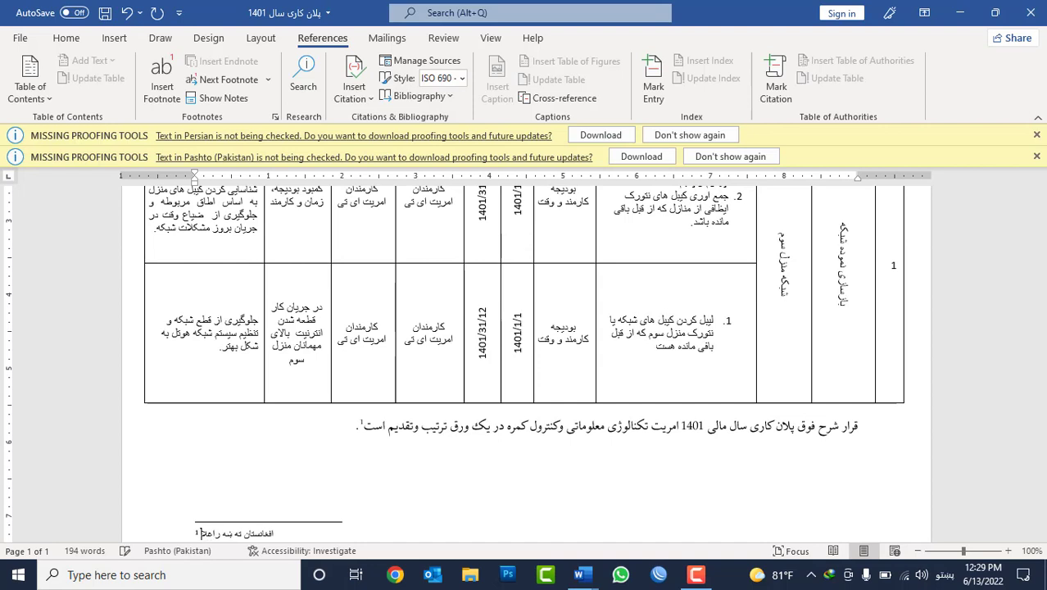
type("لاست")
scroll(407, 422, "down", 2)
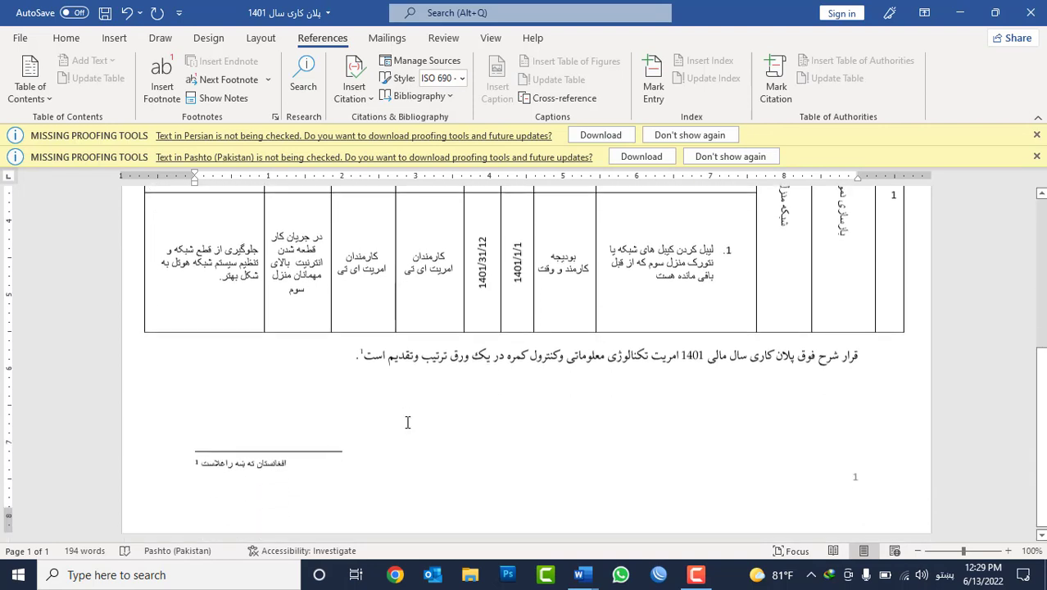
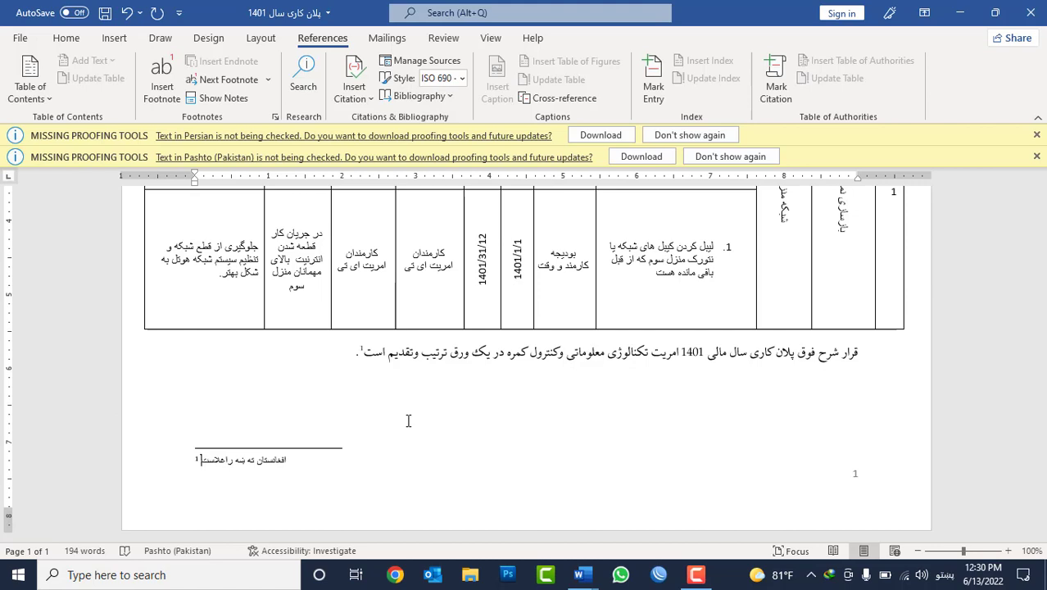
Step: Make footnote 1's Pashto text run right-to-left, aligned to the right
left_click(66, 38)
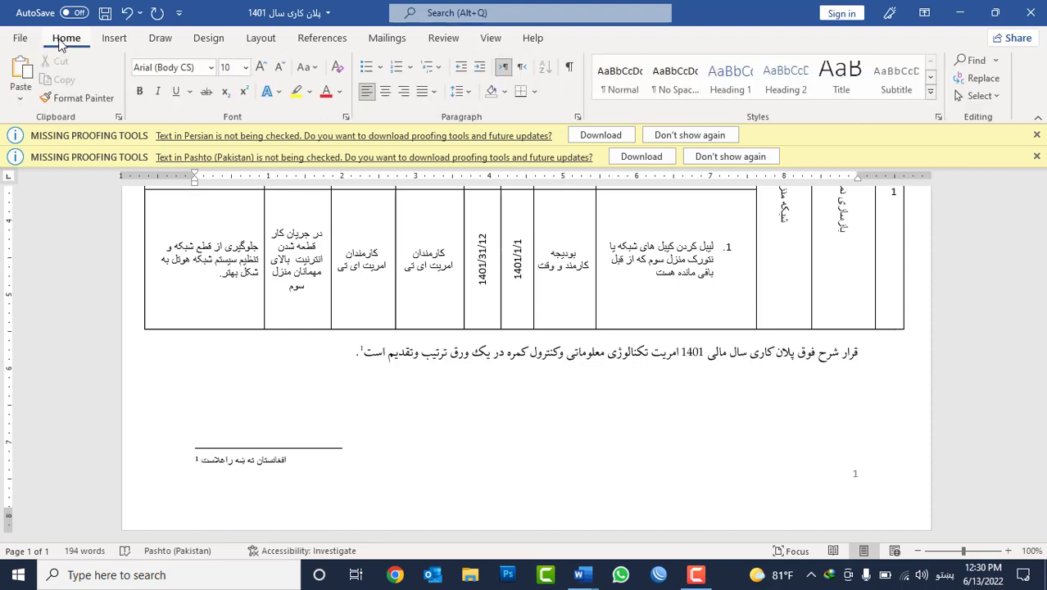
left_click(524, 69)
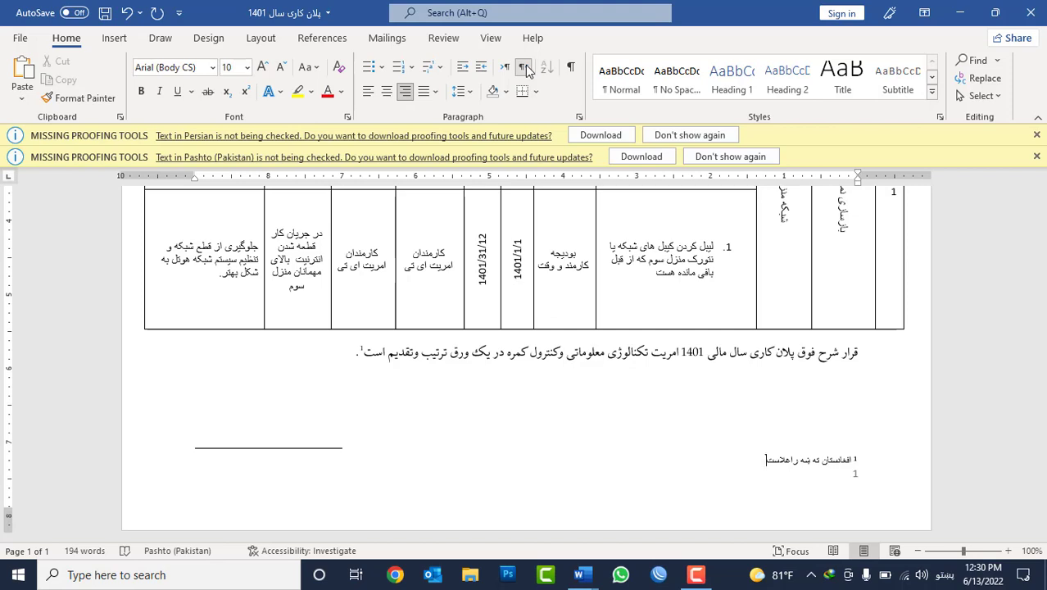
Step: Switch to Draft view and show the footnotes pane listing footnote 1
left_click(525, 69)
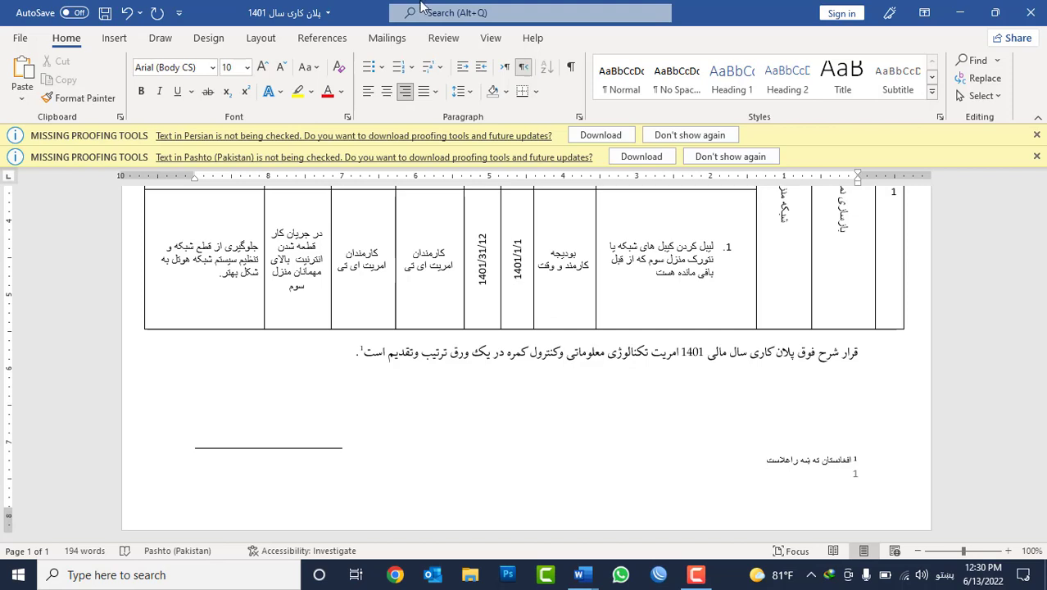
left_click(490, 38)
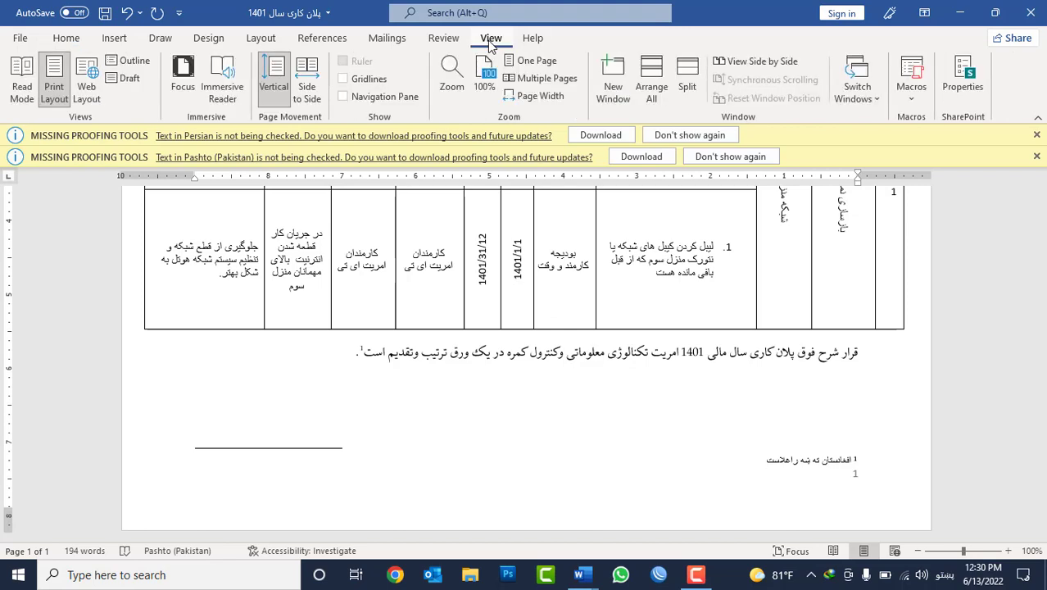
left_click(129, 78)
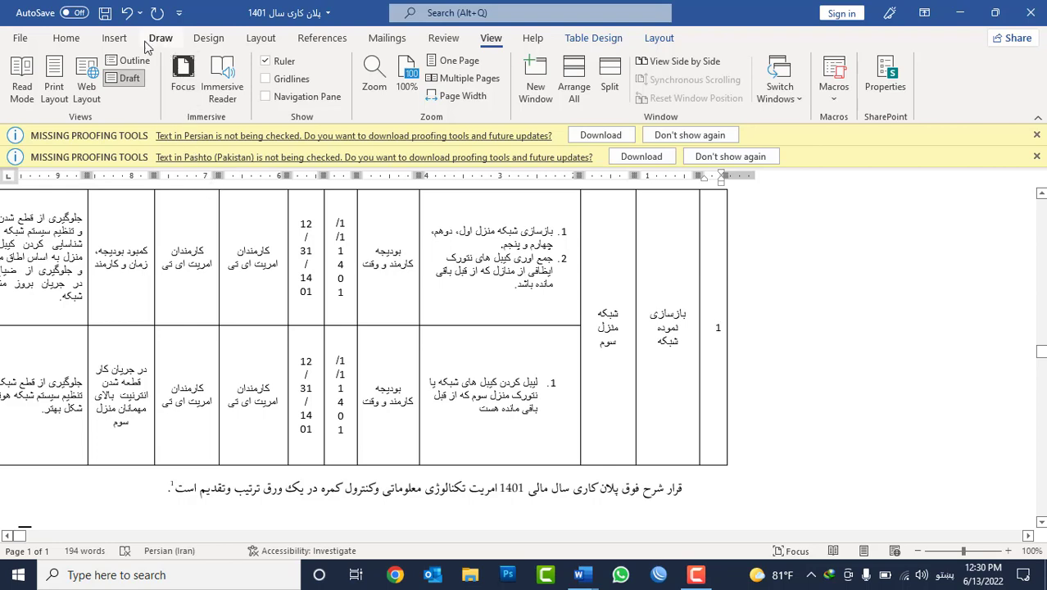
left_click(315, 40)
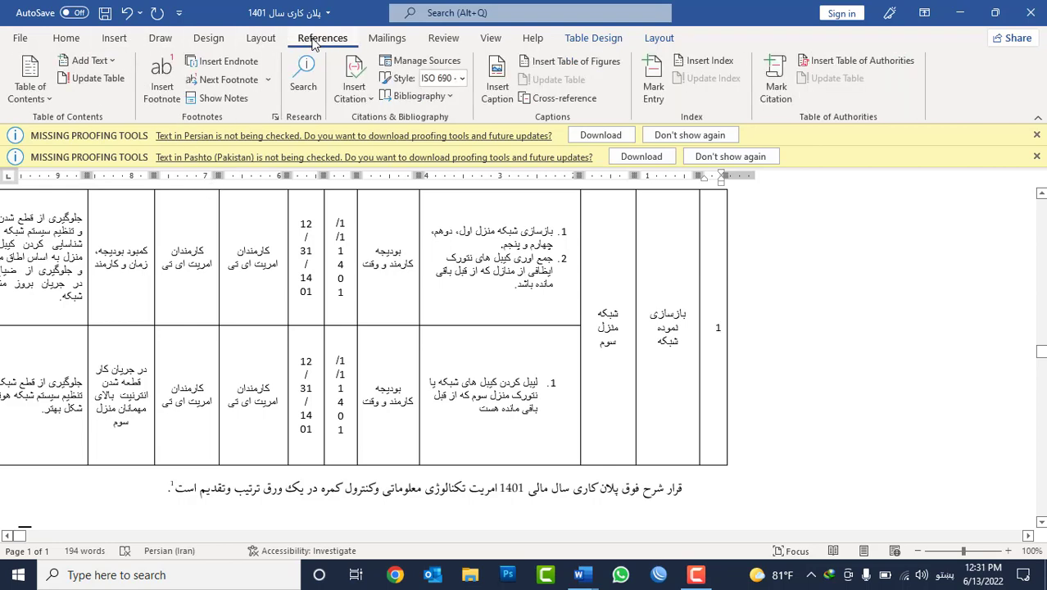
left_click(223, 98)
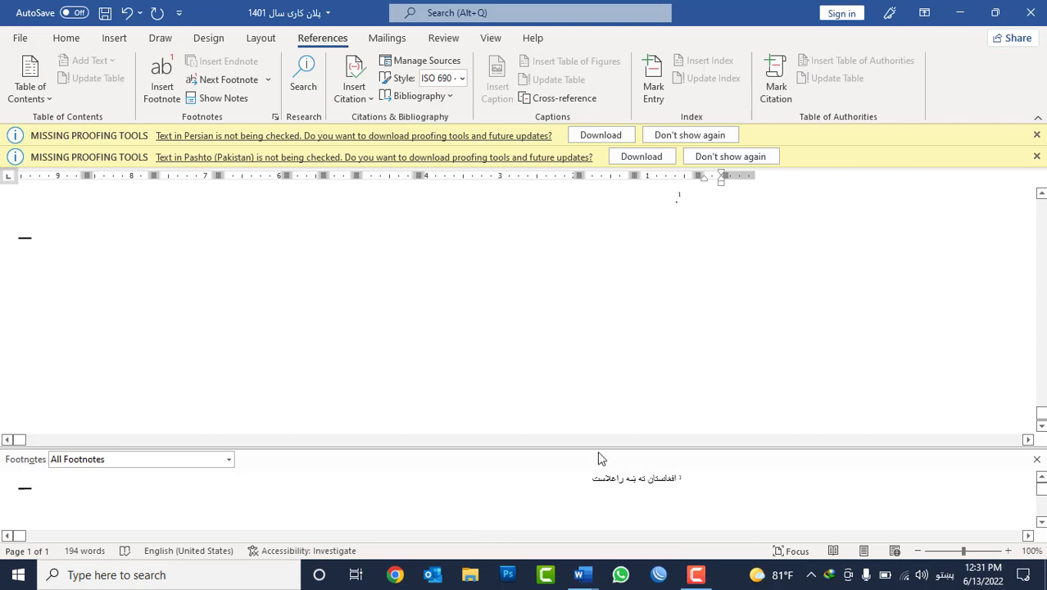
Step: Display the Footnote Separator in the notes pane, select it and set it right-to-left
left_click(91, 462)
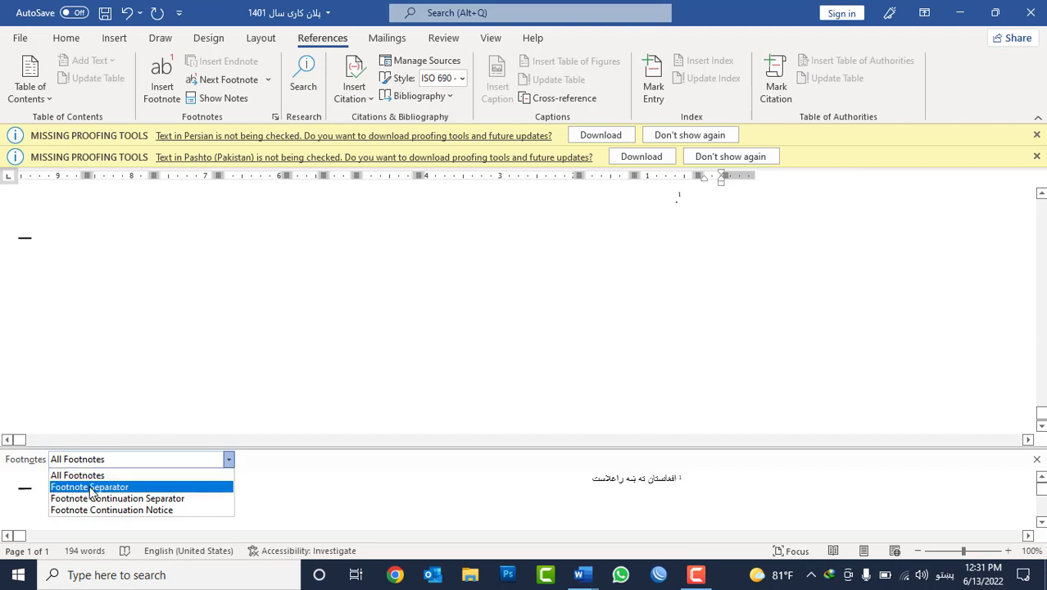
left_click(91, 489)
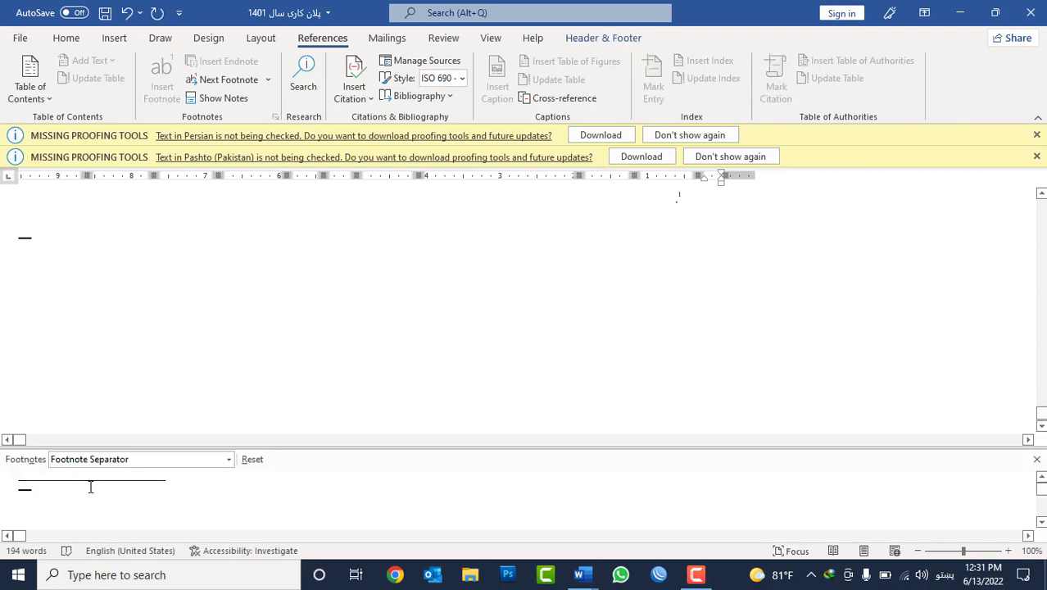
double_click(84, 480)
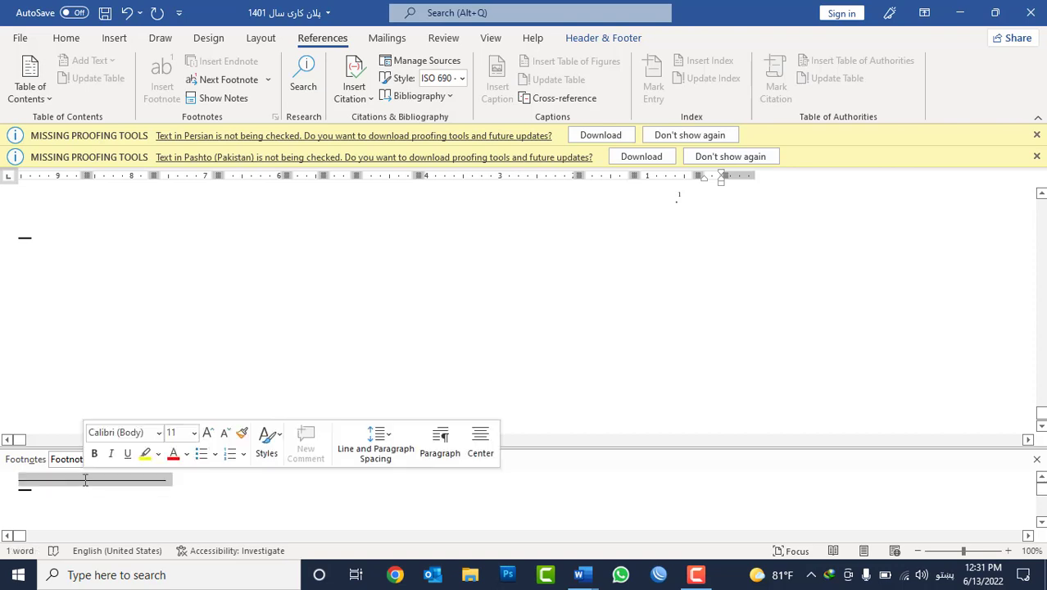
left_click(69, 39)
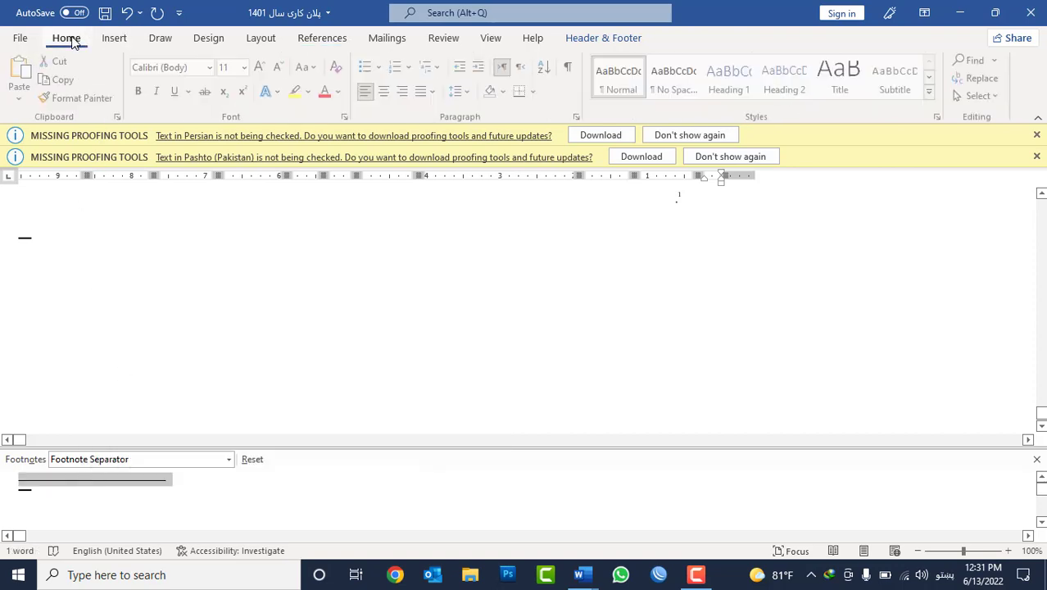
left_click(524, 67)
left_click(490, 39)
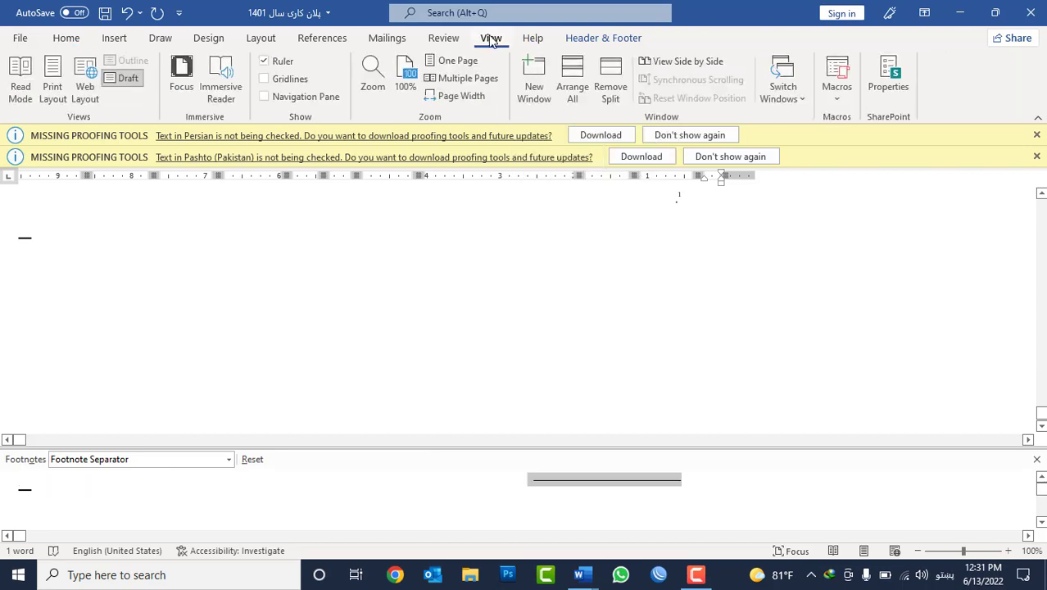
Step: Return to Print Layout and scroll to the right-aligned separator above footnote 1
left_click(56, 91)
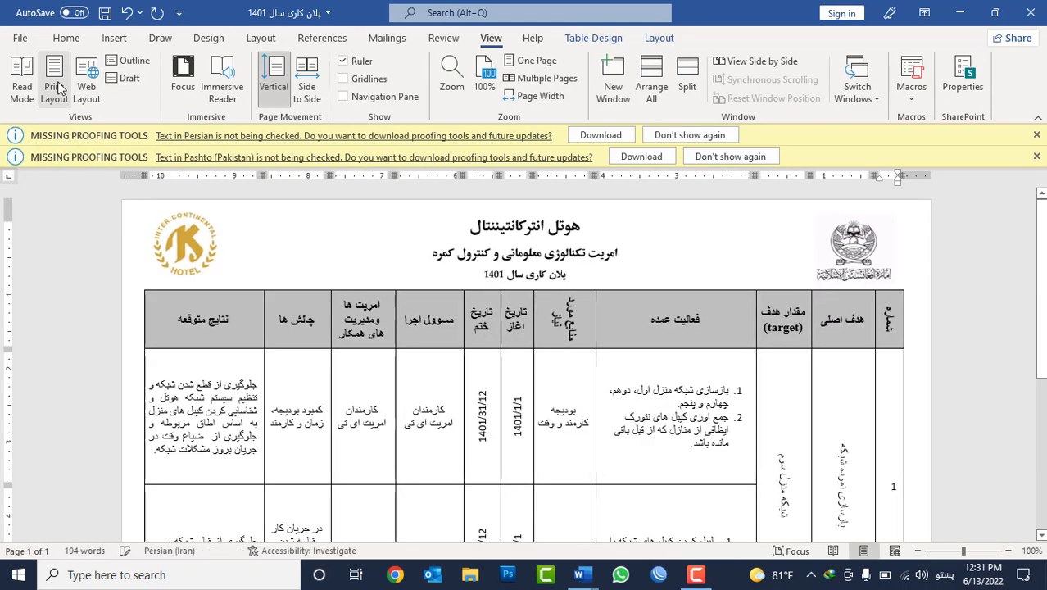
scroll(501, 285, "down", 3)
scroll(575, 288, "down", 3)
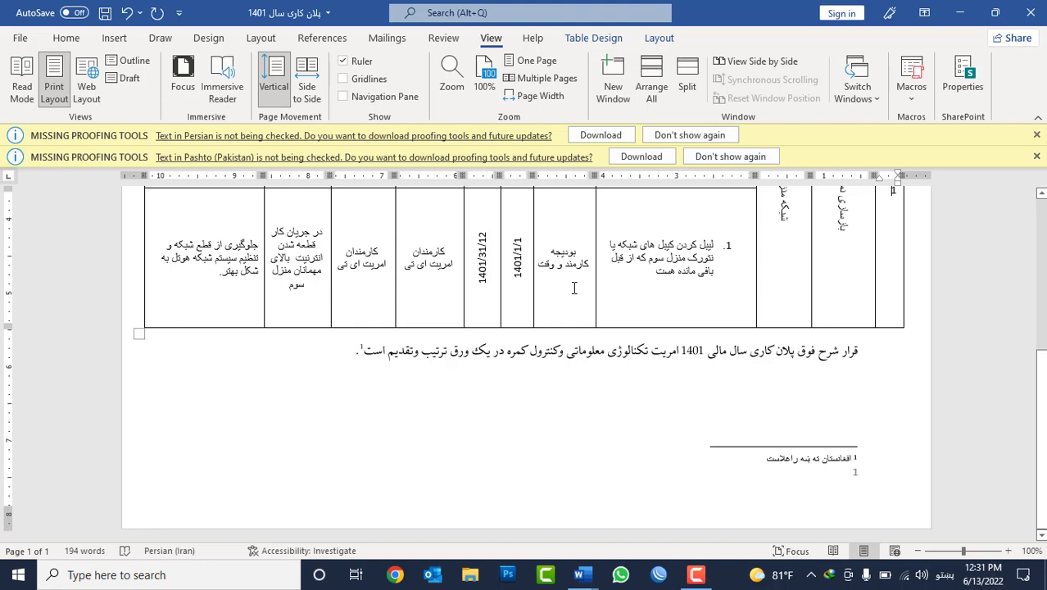
left_click(441, 38)
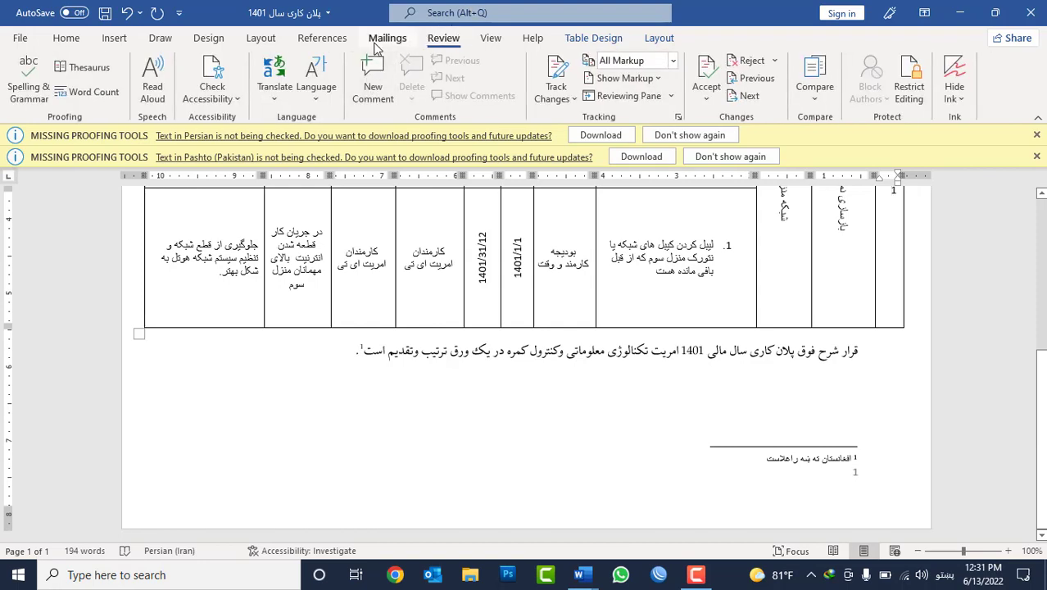
left_click(322, 38)
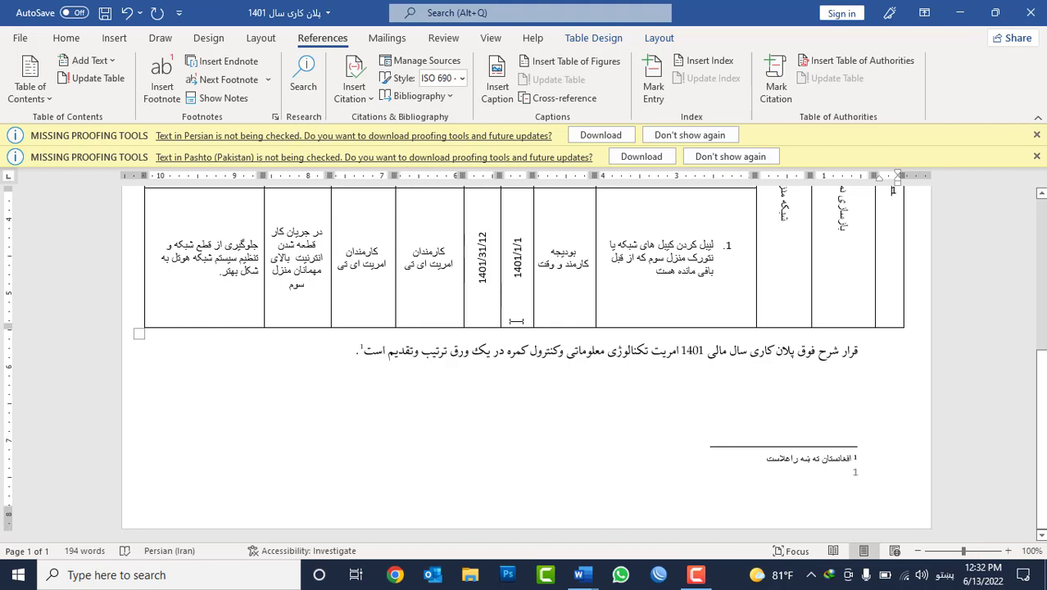
left_click(678, 419)
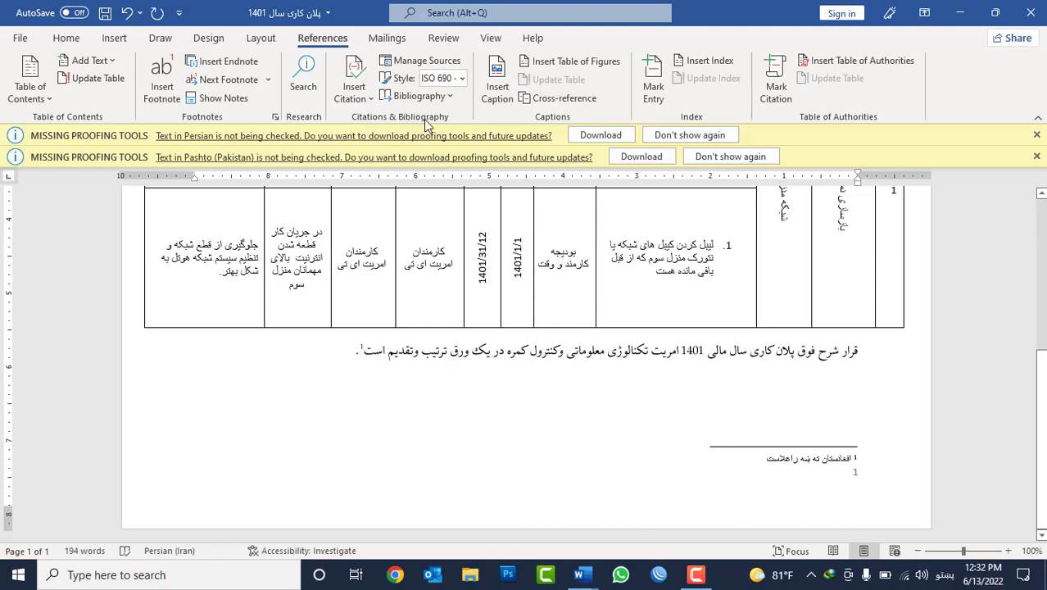
Step: Close the work plan without saving, then close the empty Document3 window
left_click(1030, 12)
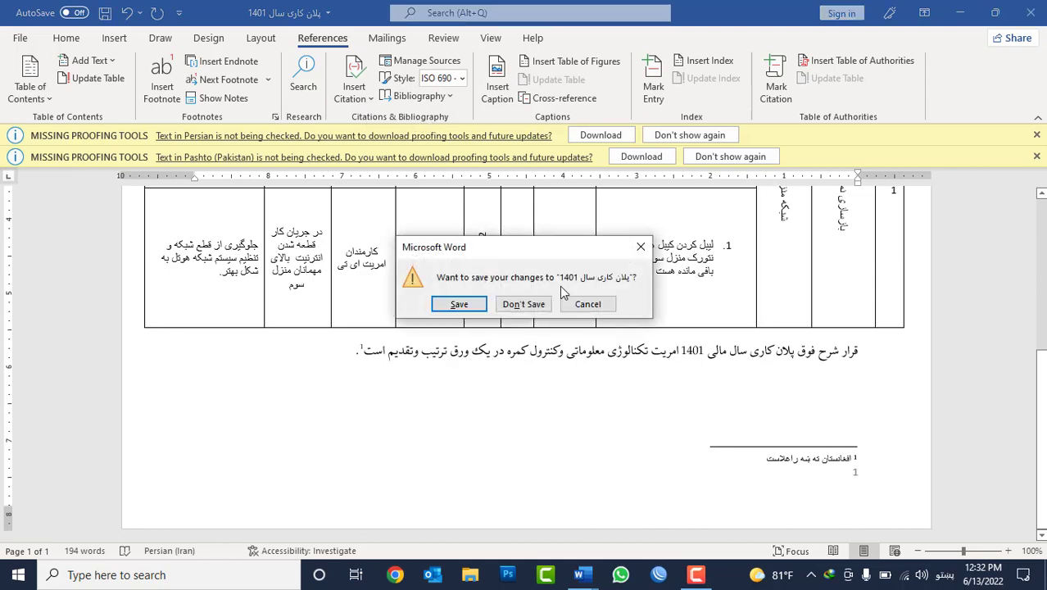
left_click(524, 304)
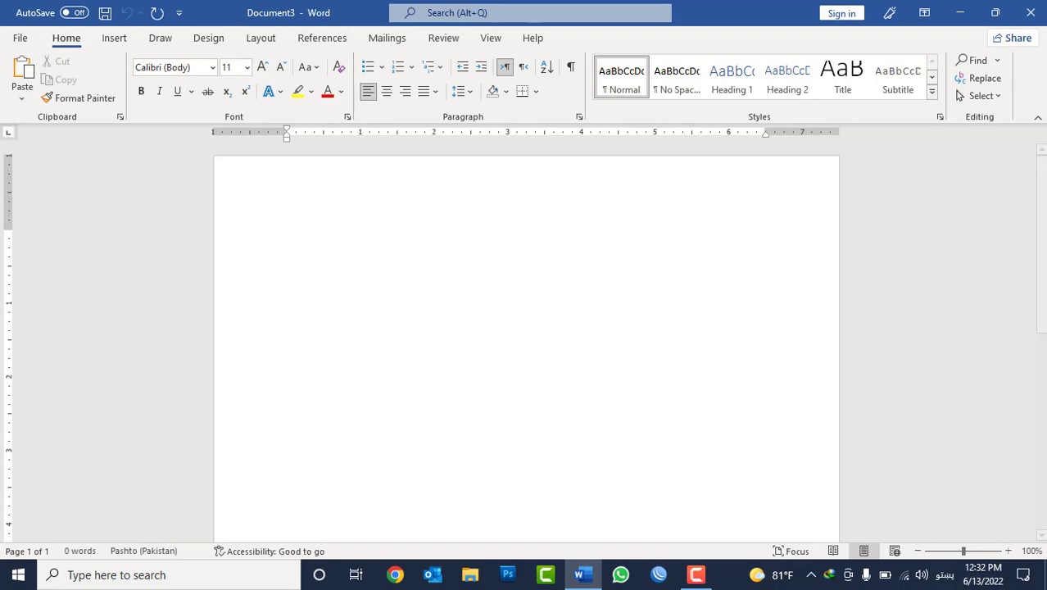
left_click(1034, 12)
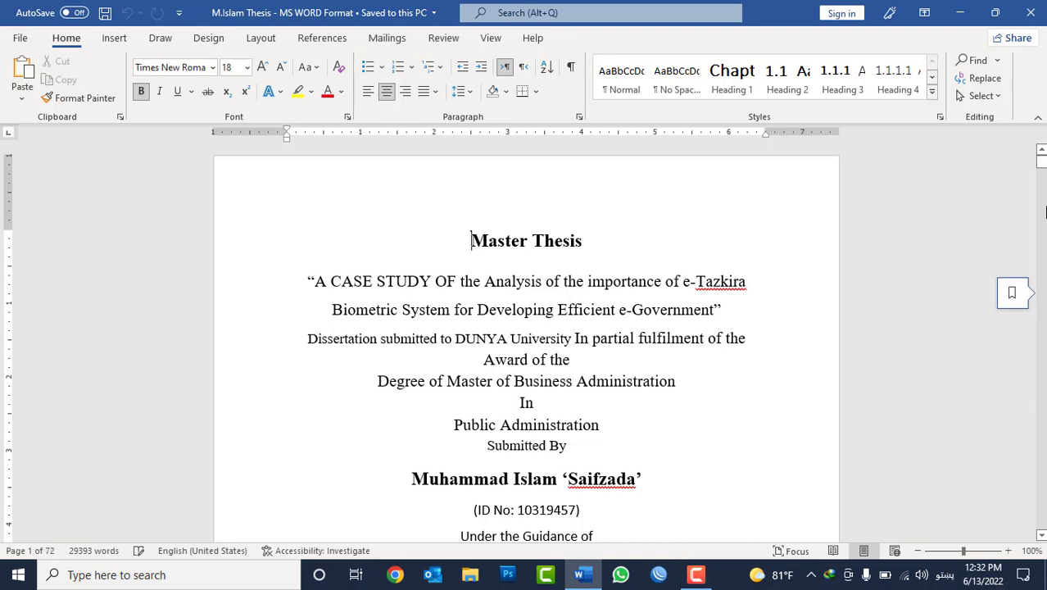
left_click(331, 41)
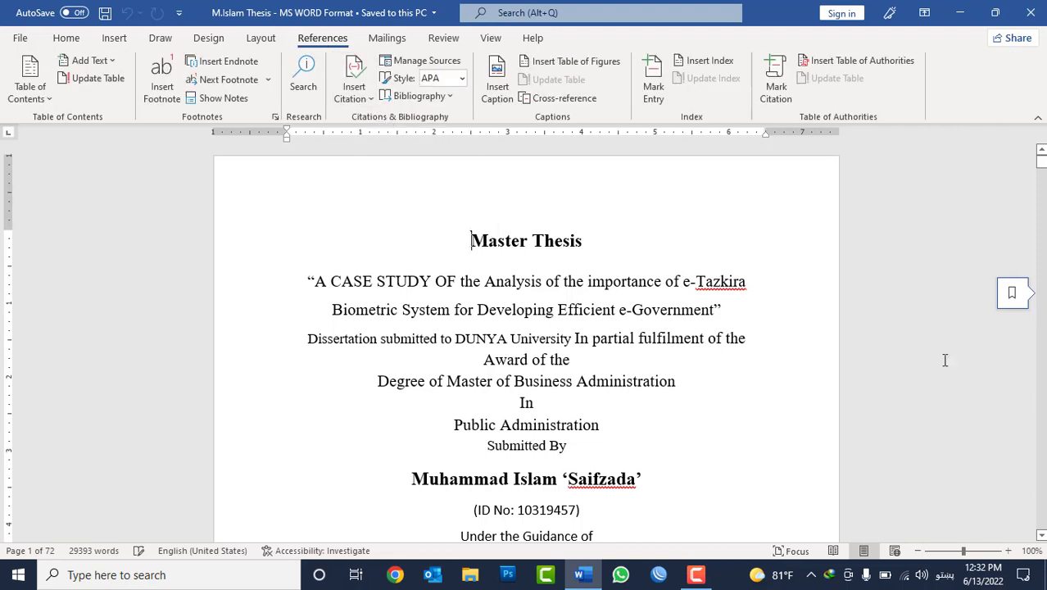
left_click(643, 358)
key("ctrl+g")
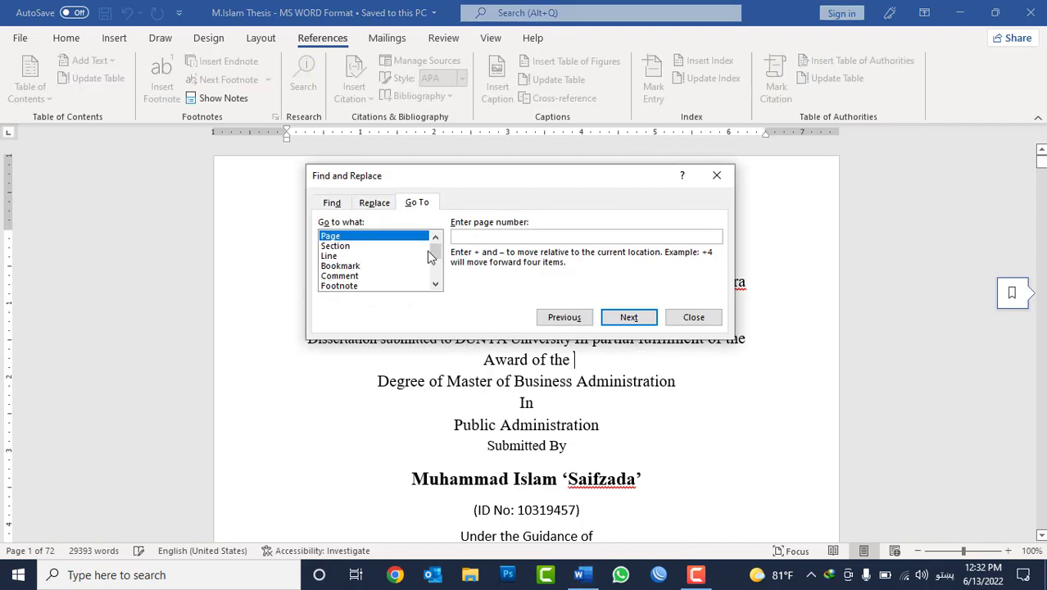
key("alt+shift")
type("19")
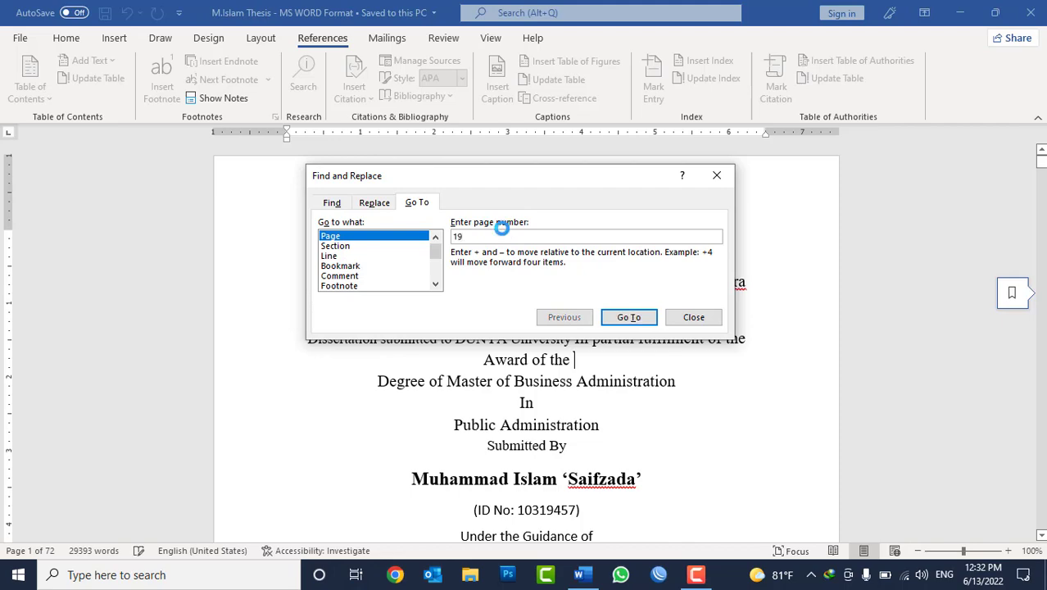
key("Return")
key("Escape")
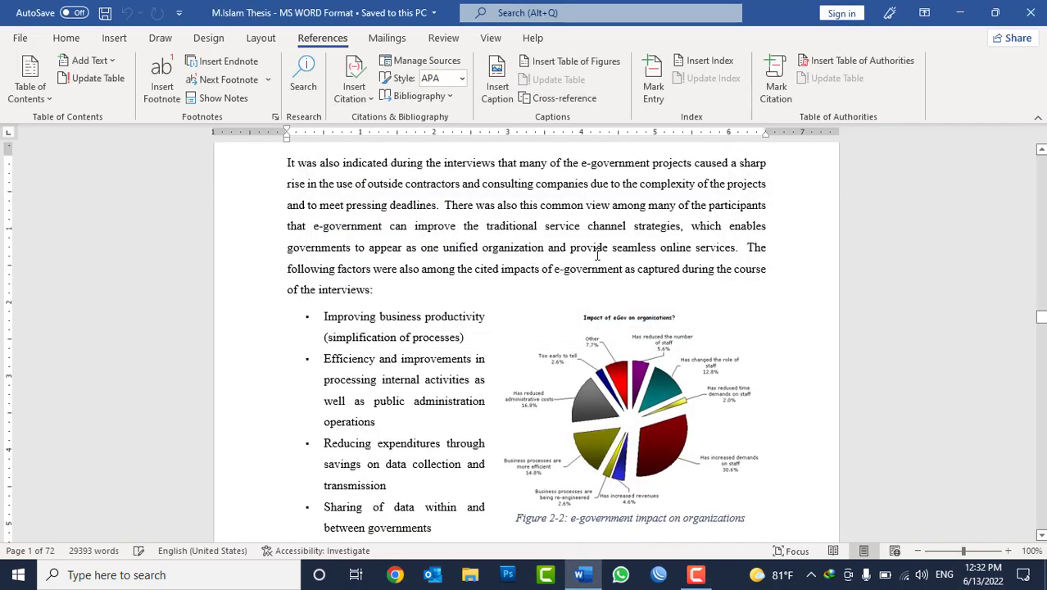
scroll(546, 268, "down", 1)
scroll(402, 252, "down", 4)
scroll(479, 311, "down", 2)
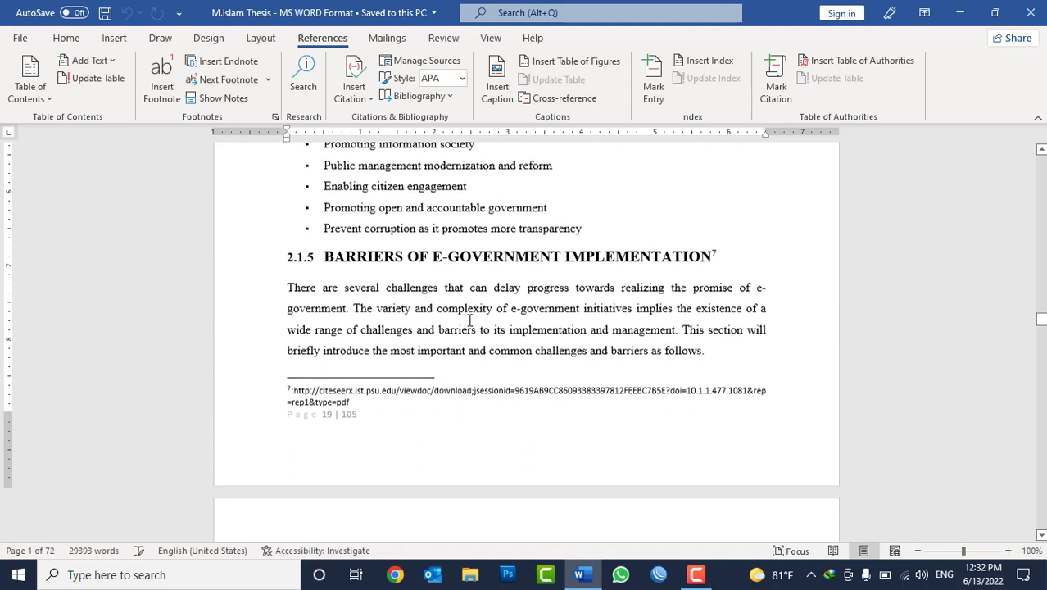
scroll(470, 319, "down", 1)
scroll(469, 320, "down", 5)
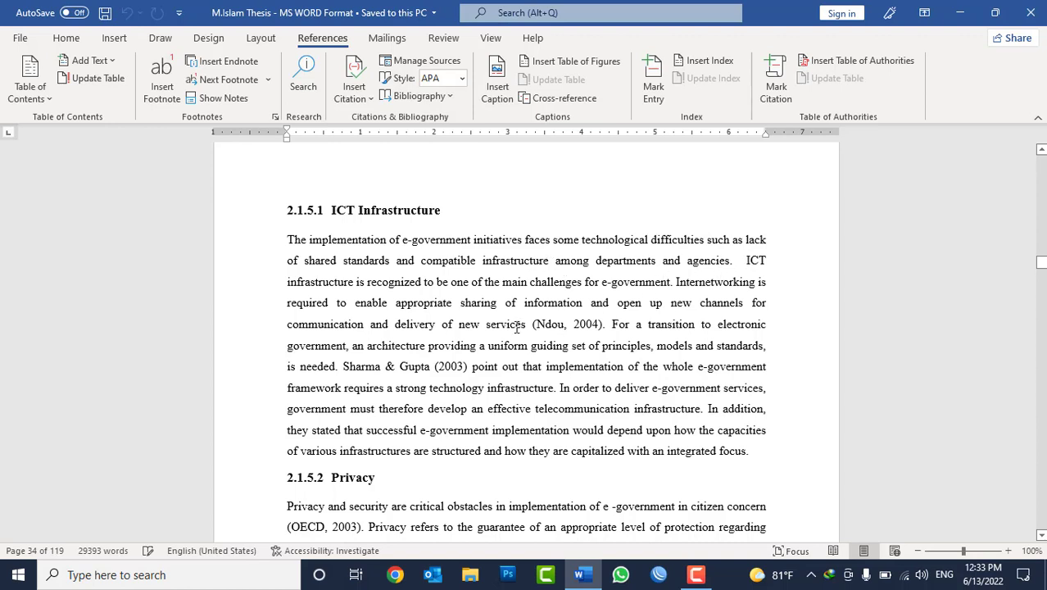
double_click(600, 324)
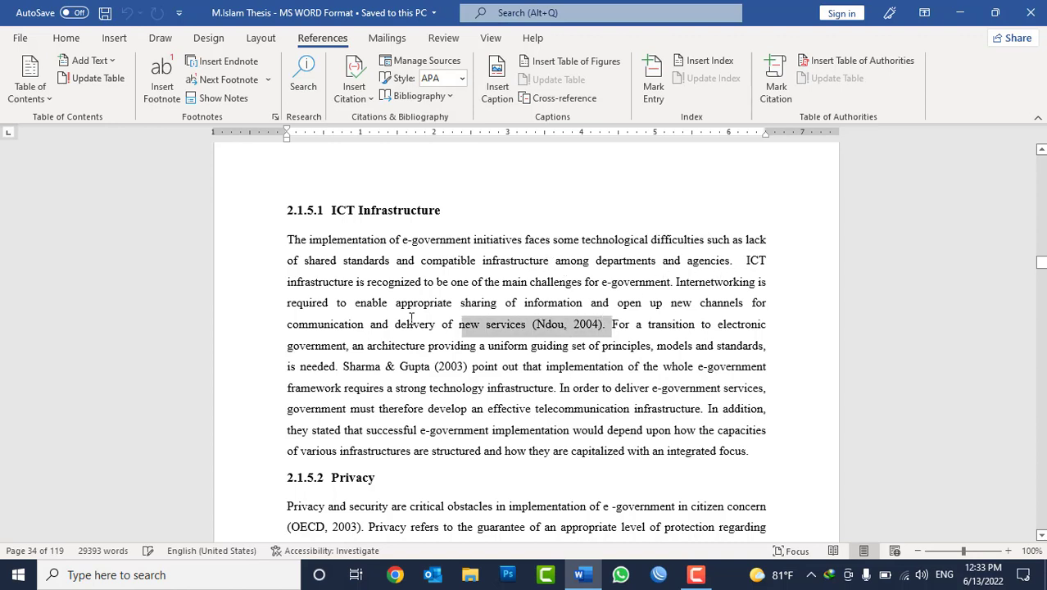
left_click_drag(572, 321, 288, 240)
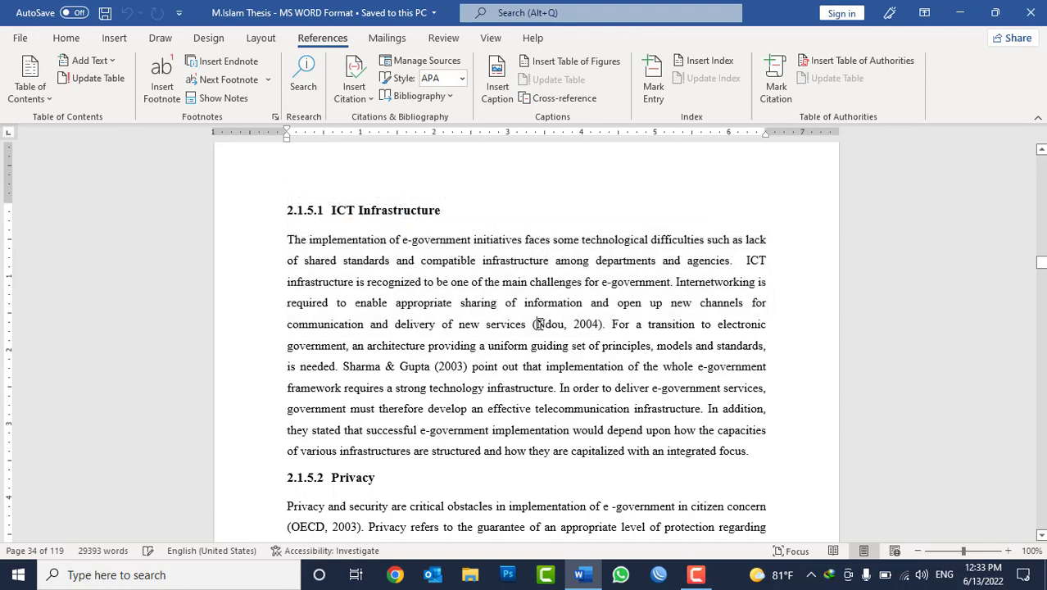
left_click_drag(537, 325, 567, 325)
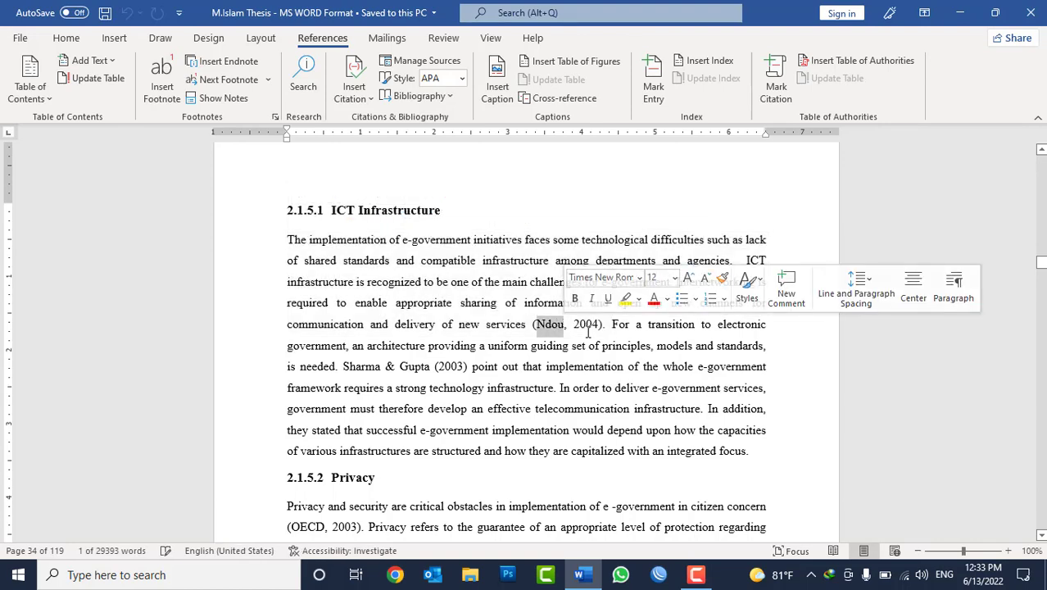
double_click(586, 324)
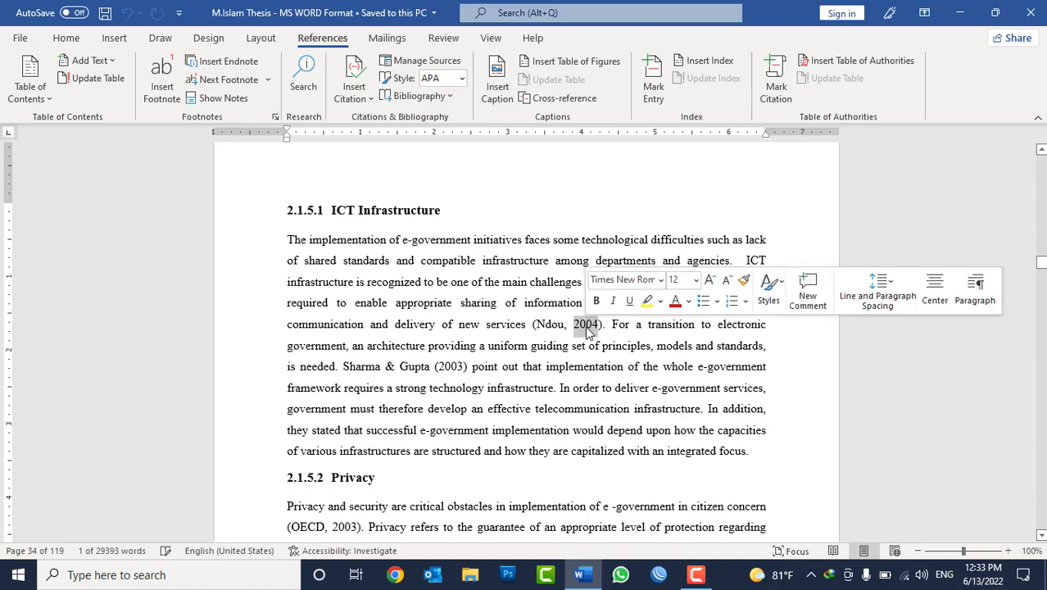
double_click(549, 324)
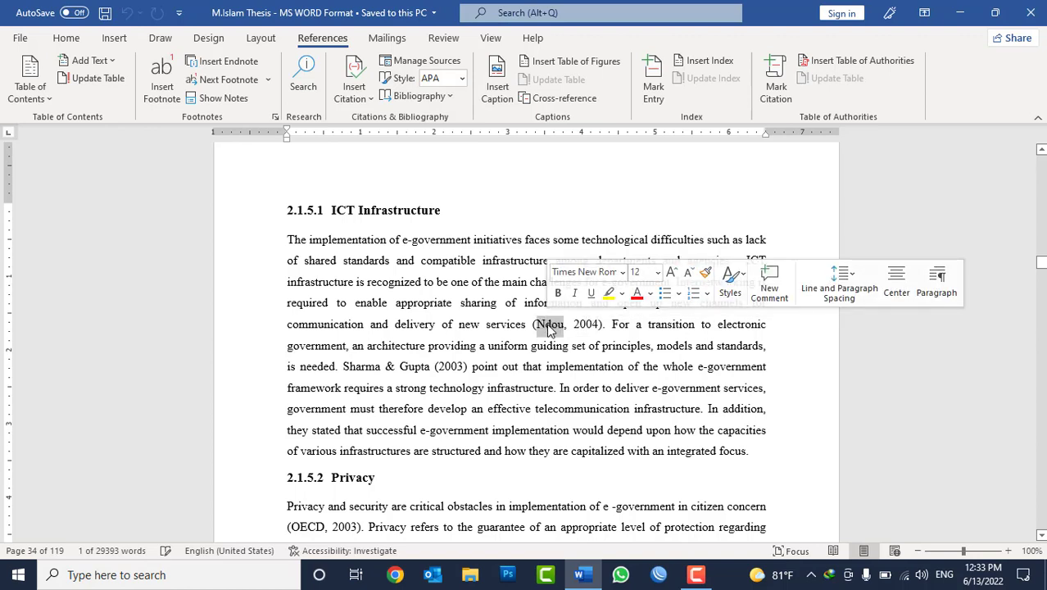
left_click(548, 324)
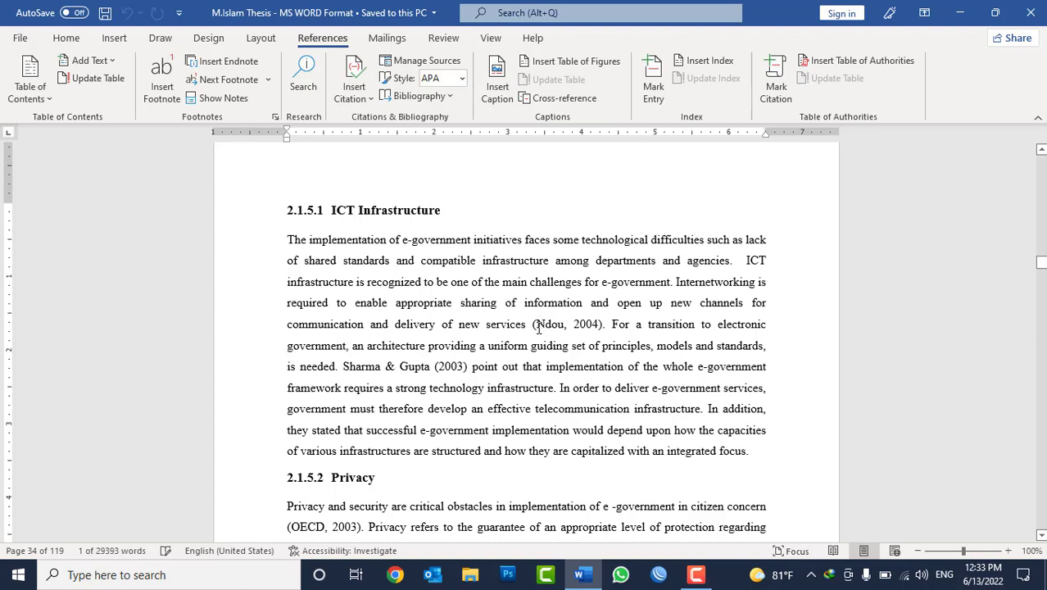
left_click_drag(573, 324, 603, 325)
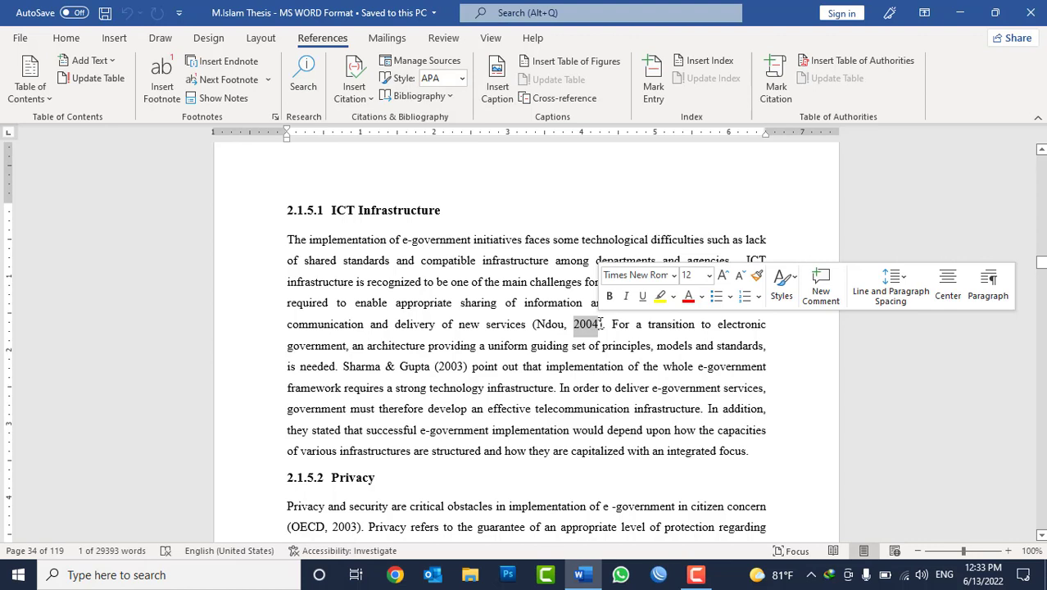
mouse_move(526, 325)
left_mouse_down()
mouse_move(306, 257)
mouse_move(298, 242)
left_mouse_up()
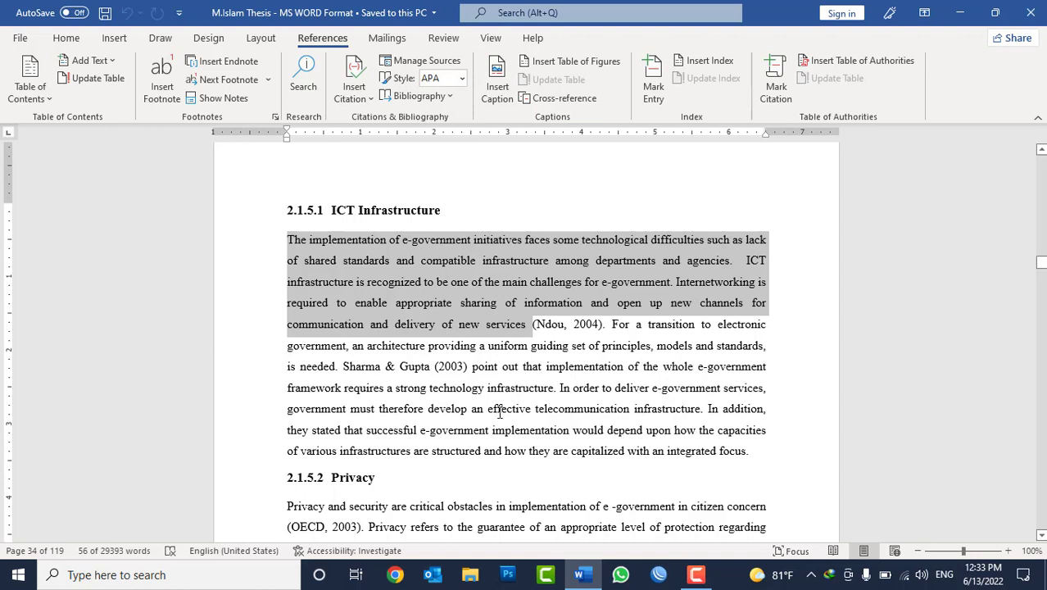
Step: Insert an empty line after the ICT Infrastructure paragraph and place the cursor after 'focus.'
left_click(449, 473)
left_click(752, 451)
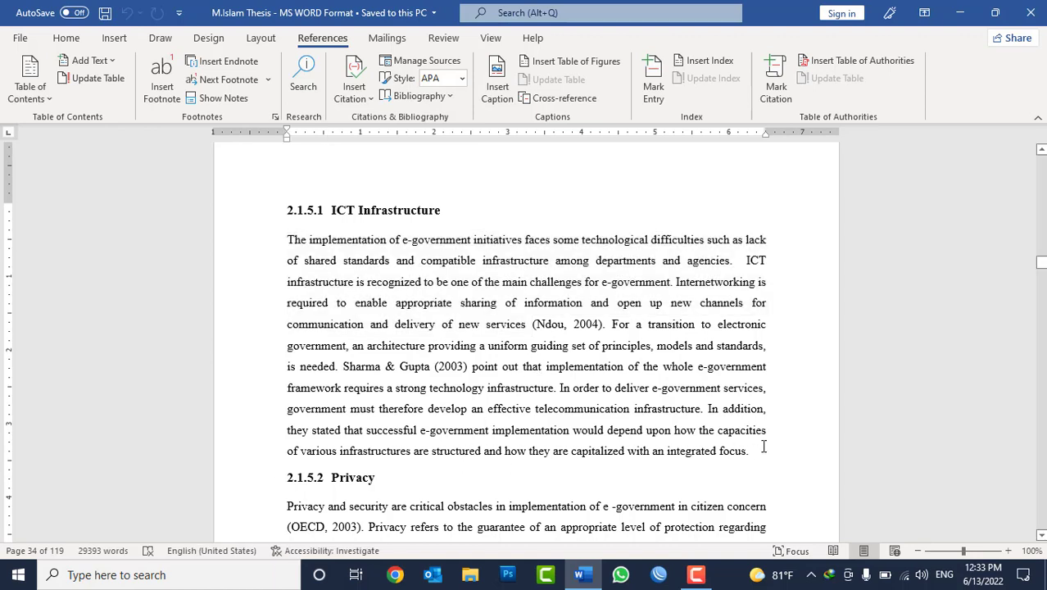
key("Return")
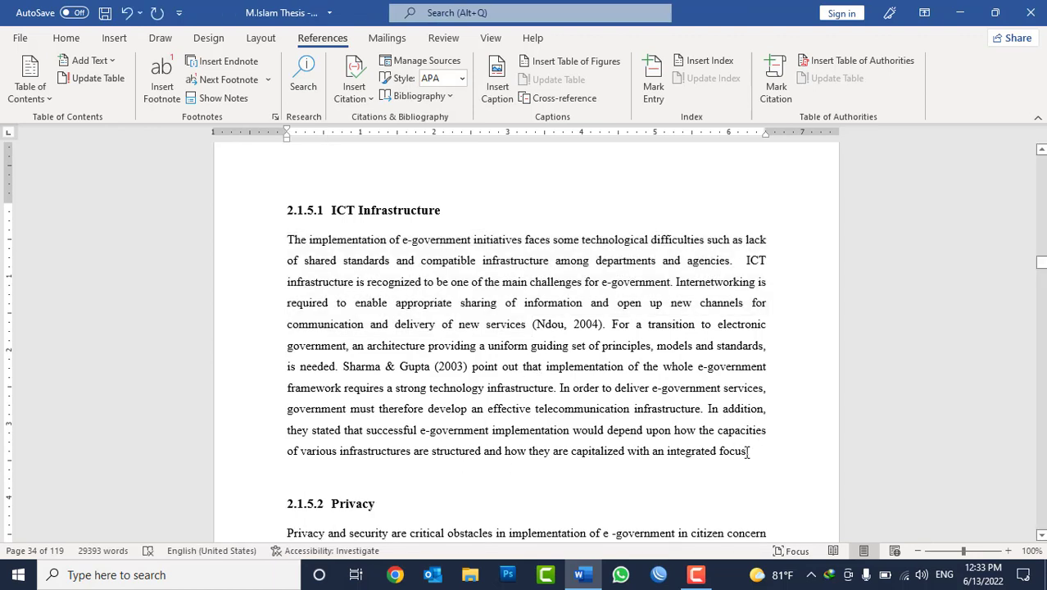
mouse_move(749, 450)
left_mouse_down()
mouse_move(512, 410)
mouse_move(560, 388)
left_mouse_up()
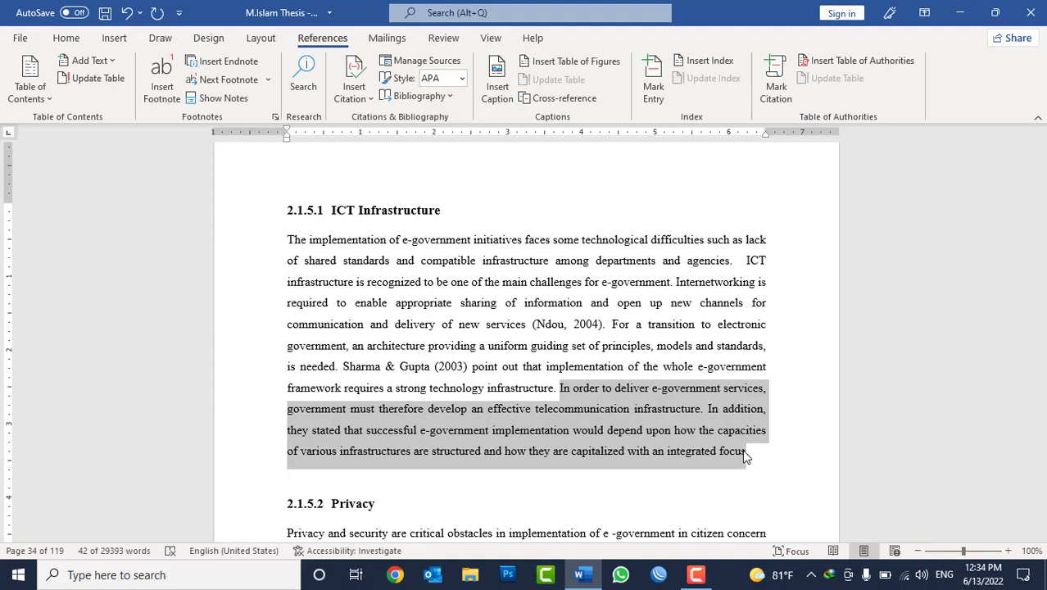
left_click(746, 456)
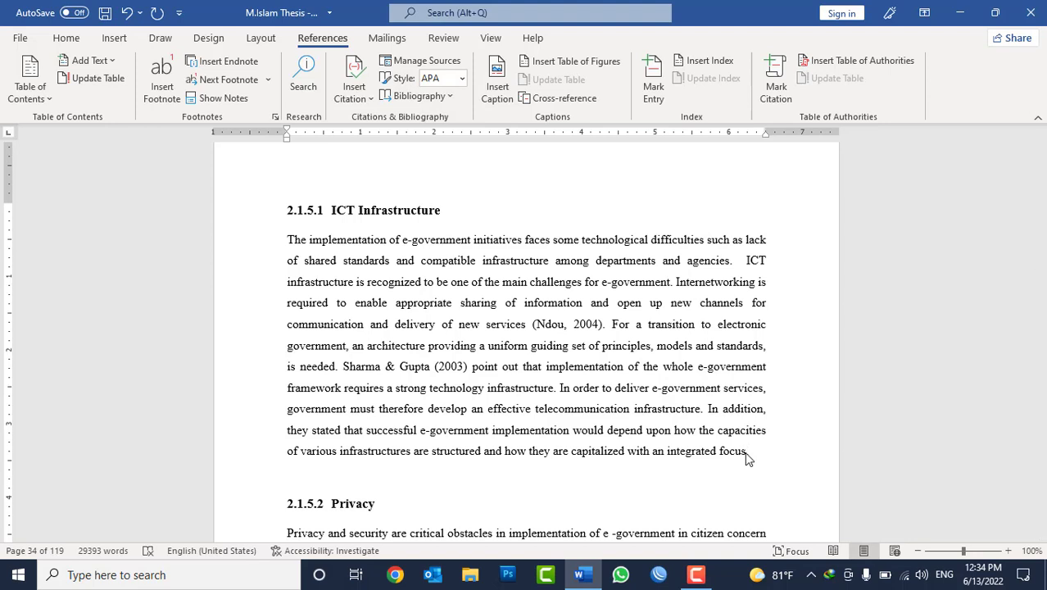
Step: Open the Insert Citation sources list in the thesis after briefly checking it in a new blank document
left_click(357, 99)
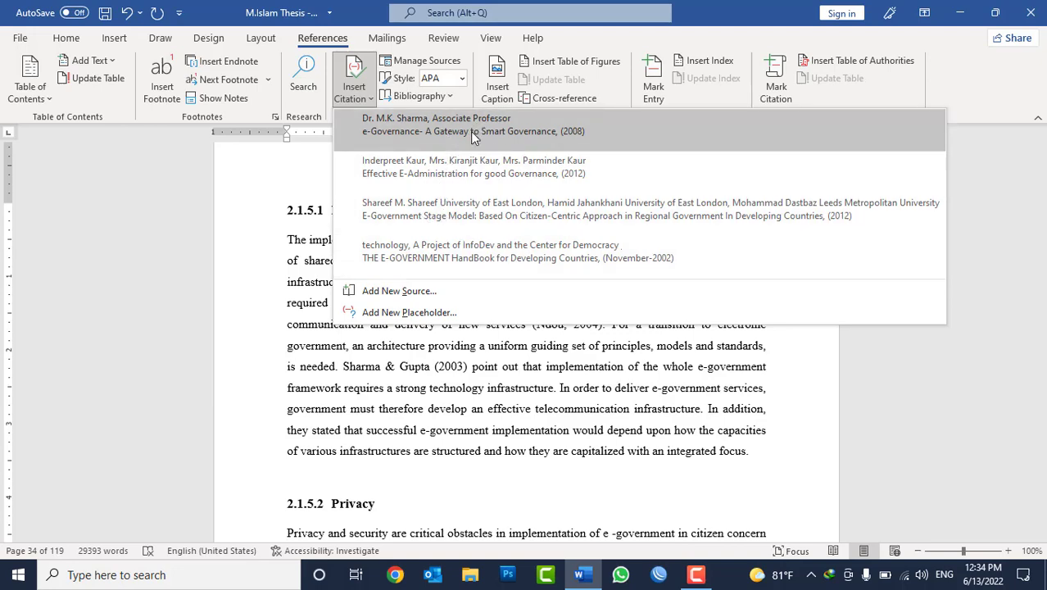
left_click(499, 379)
key("ctrl+n")
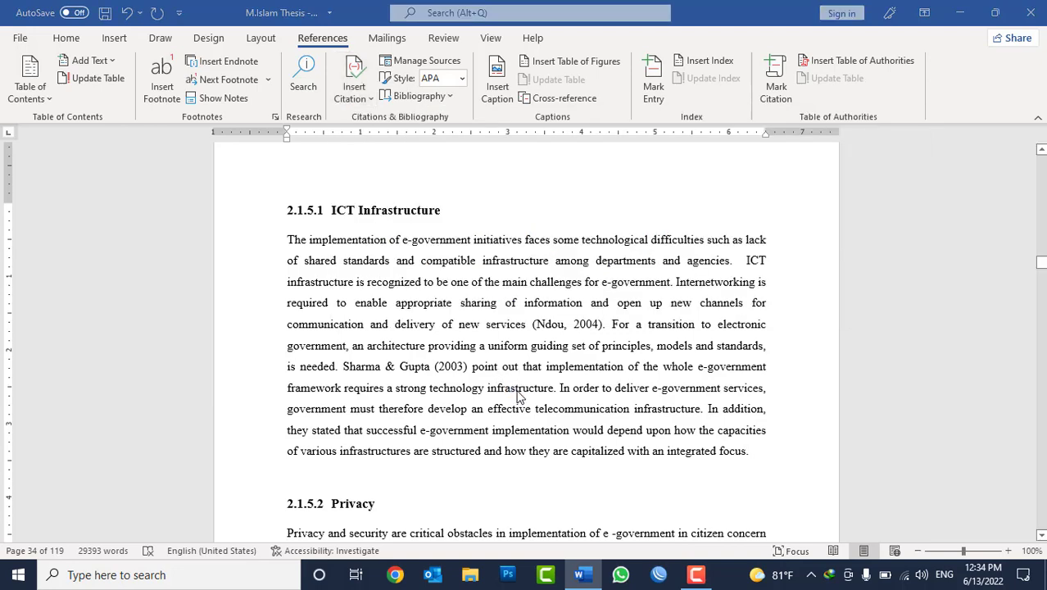
left_click(319, 38)
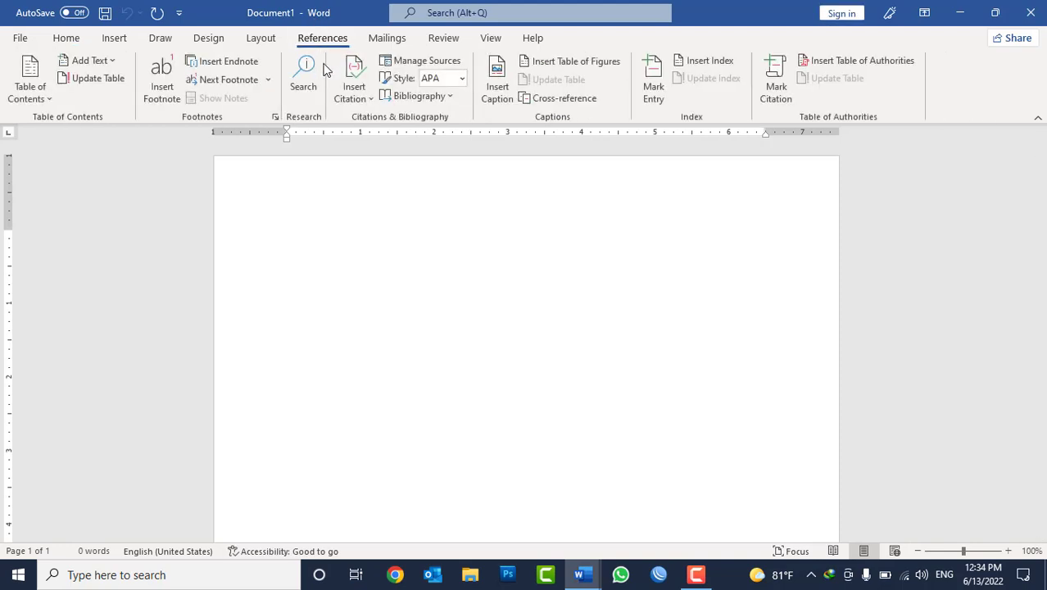
left_click(354, 94)
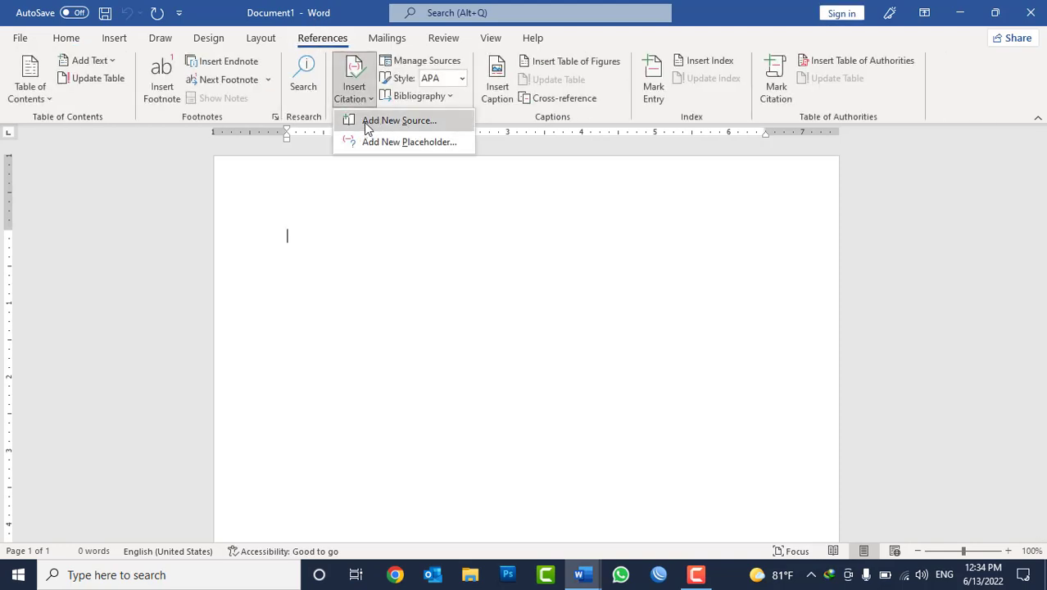
left_click(961, 12)
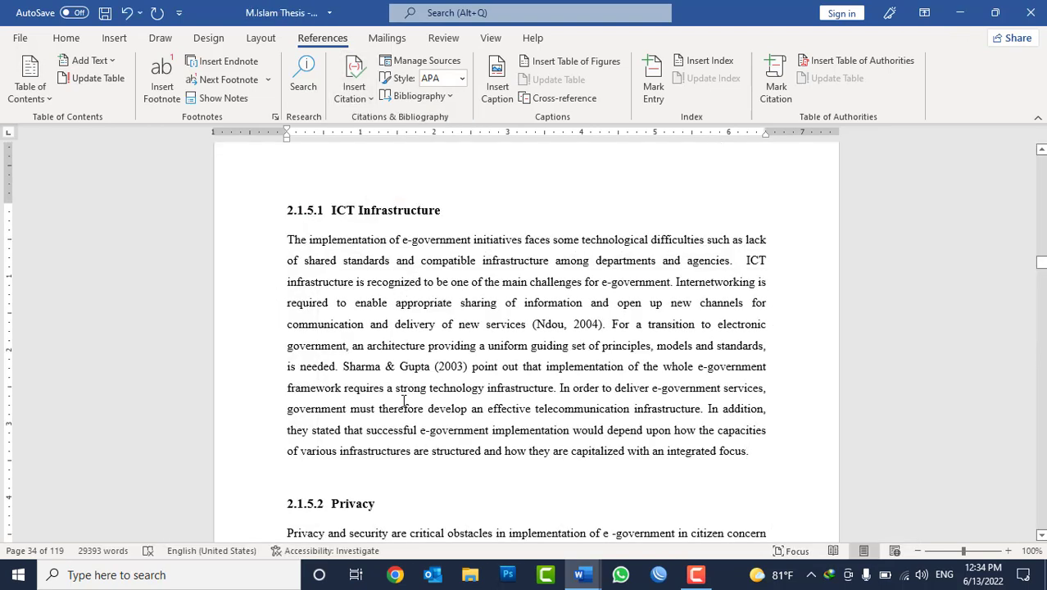
left_click(354, 88)
Step: Start a new citation source and keep Book as its source type
left_click(381, 293)
left_click(495, 196)
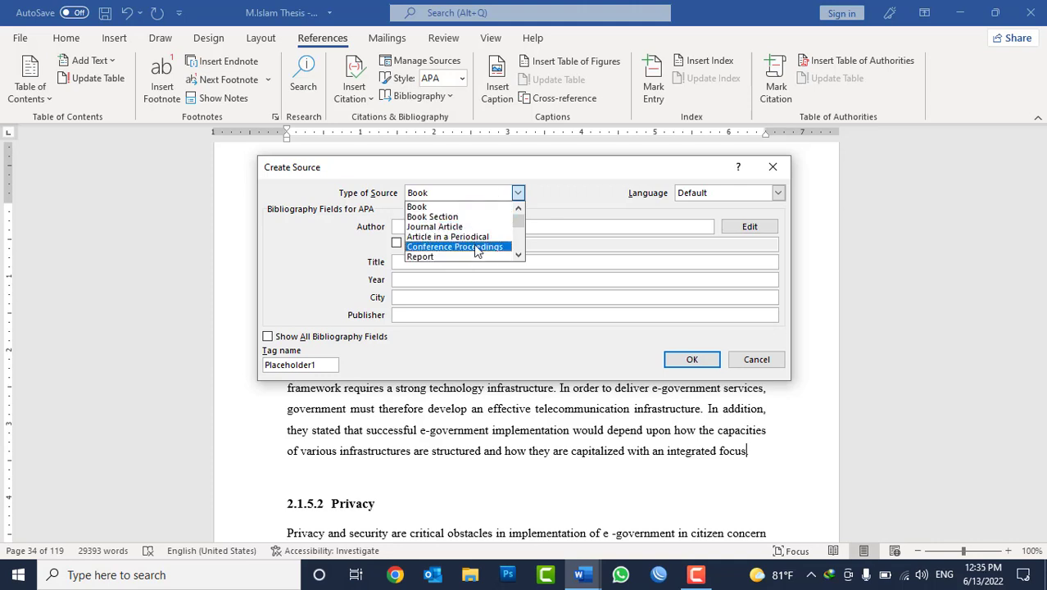
scroll(474, 244, "down", 1)
scroll(474, 243, "down", 1)
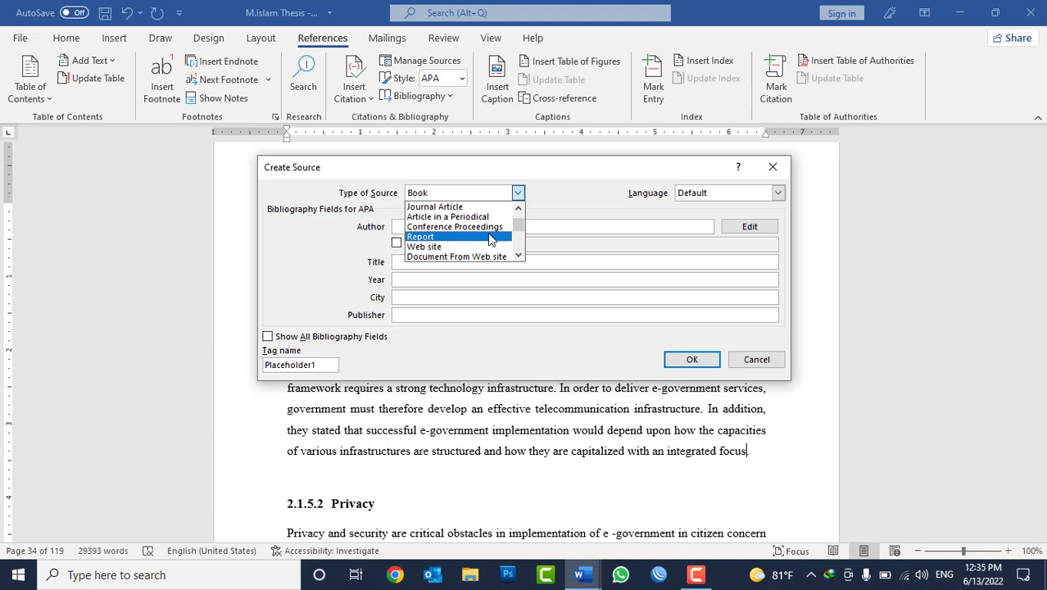
scroll(487, 233, "up", 1)
left_click(451, 211)
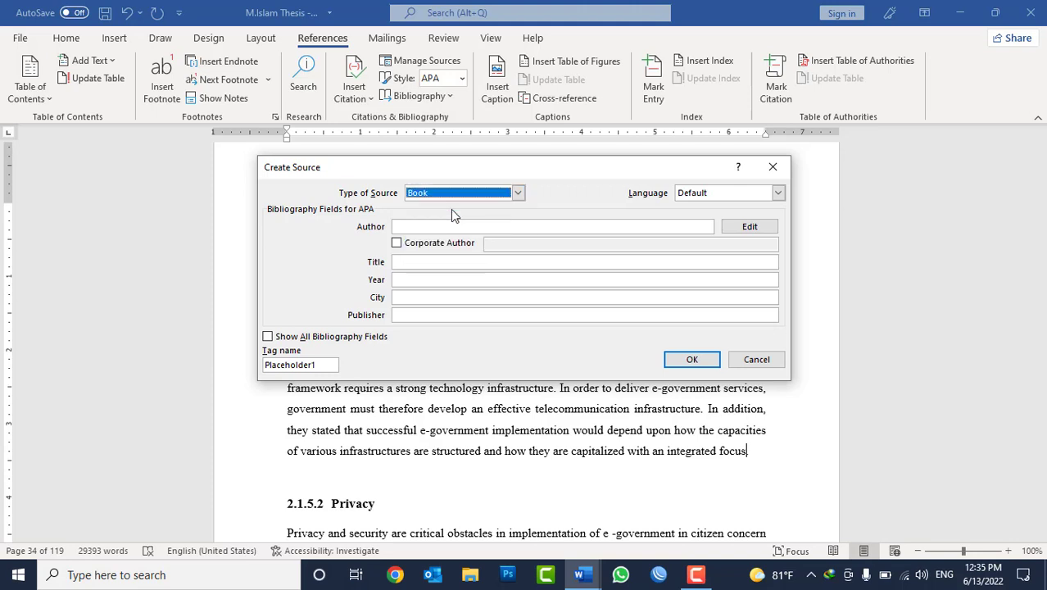
Step: Enter the author's name and the title 'Fundamentals of Networking'
left_click(437, 227)
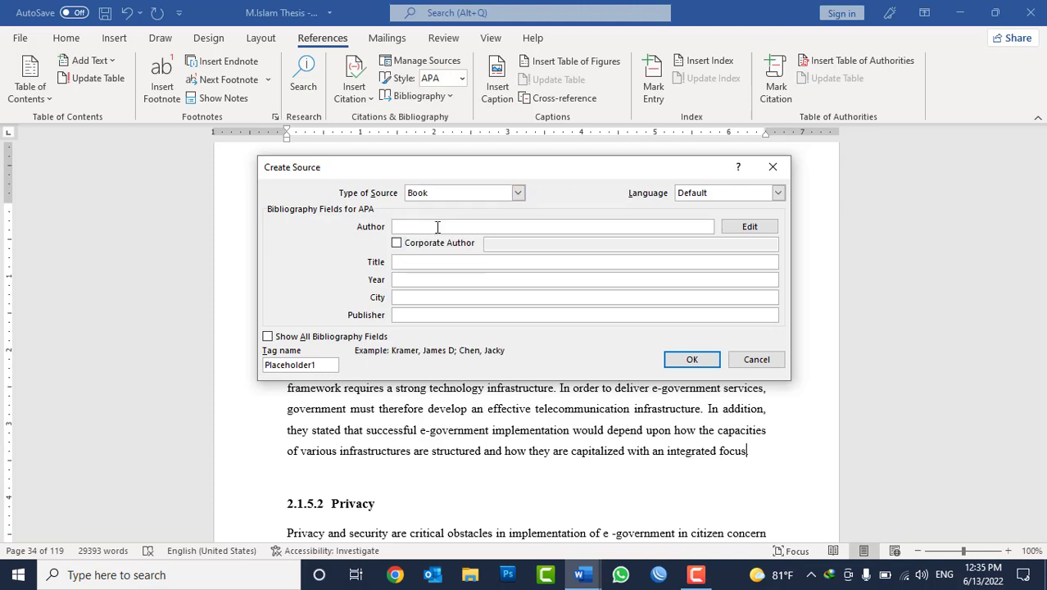
type("Muhammad ")
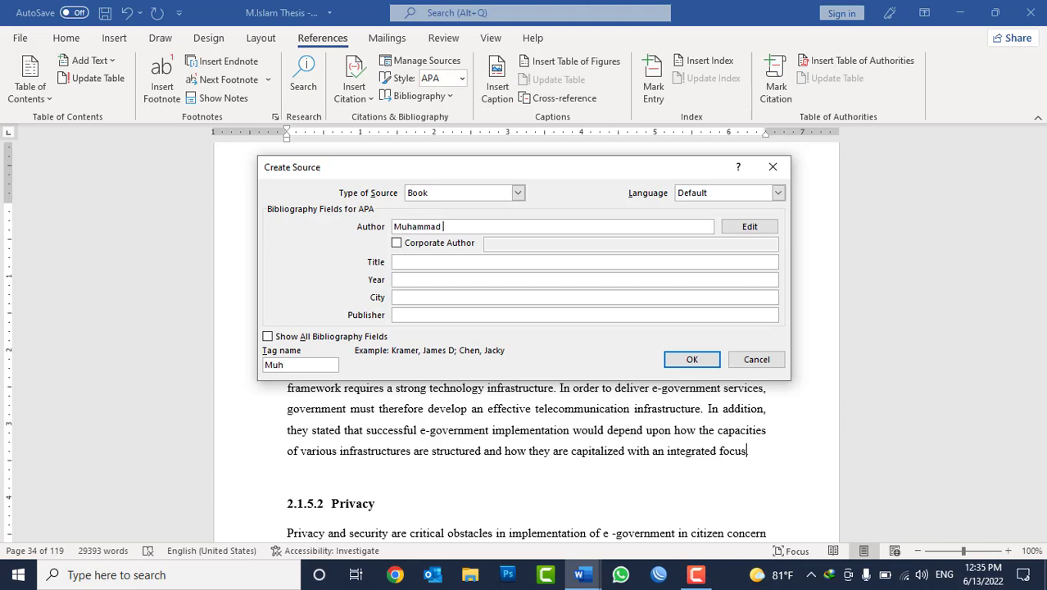
type("Islam Saifza")
type("da")
left_click(414, 261)
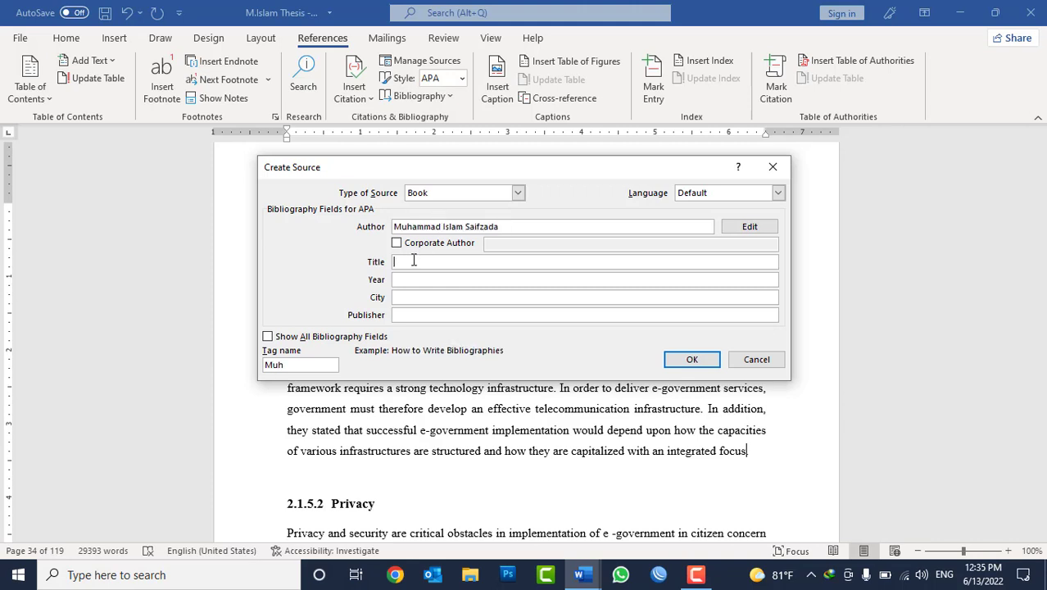
type("Fundam")
type("enta")
type("ls of ")
type("Compute")
key("BackSpace")
key("BackSpace")
key("BackSpace")
key("BackSpace")
key("BackSpace")
key("BackSpace")
type("Network")
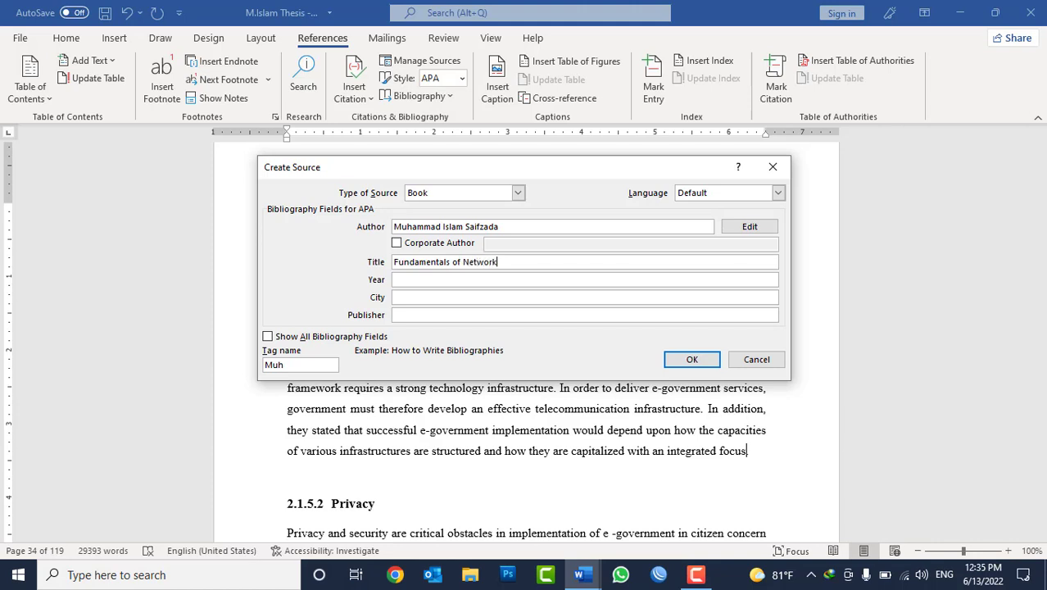
type("ing")
Step: Fill in year 2010, city Kabul and publisher Estiqlal Publication
left_click(410, 281)
type("20")
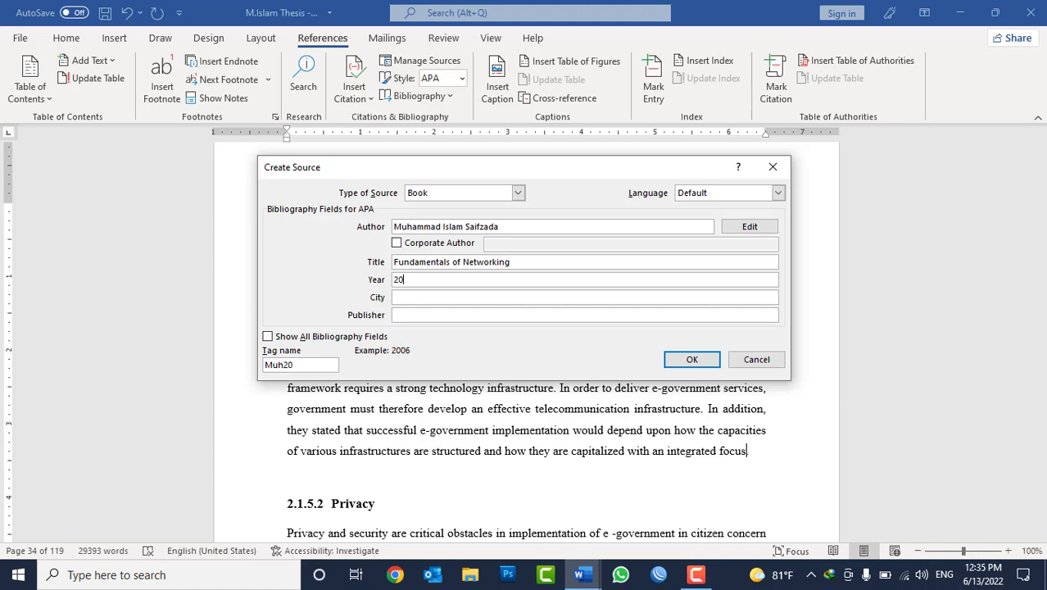
type("10")
left_click(397, 297)
type("K")
type("abul")
left_click(398, 315)
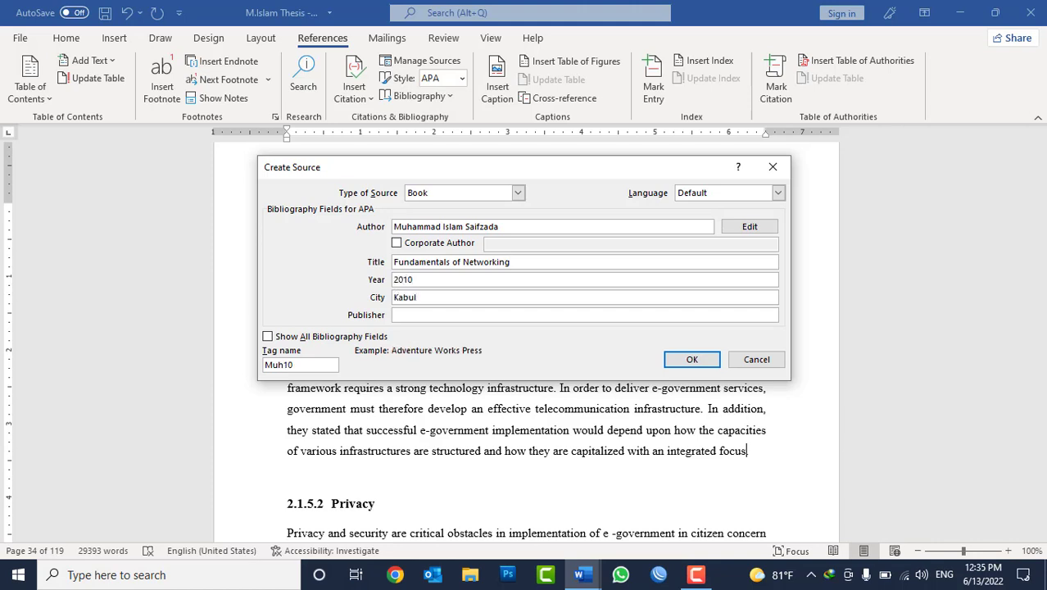
type("Es")
type("tiqlal Pu")
type("blication")
Step: Save the new source, insert its 2010 citation, and select the paragraph's ending
left_click(685, 359)
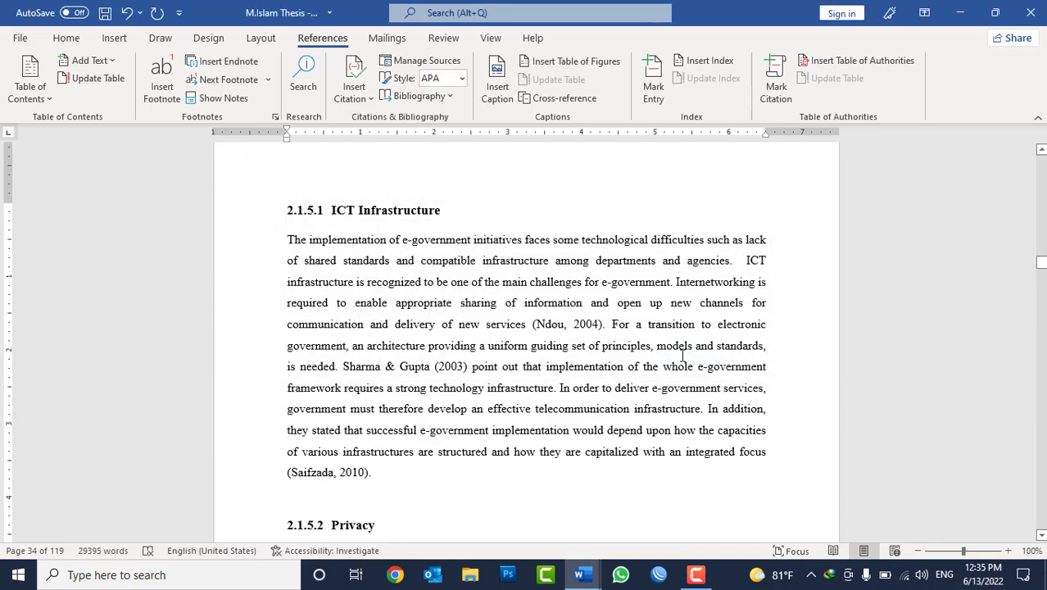
left_click(355, 97)
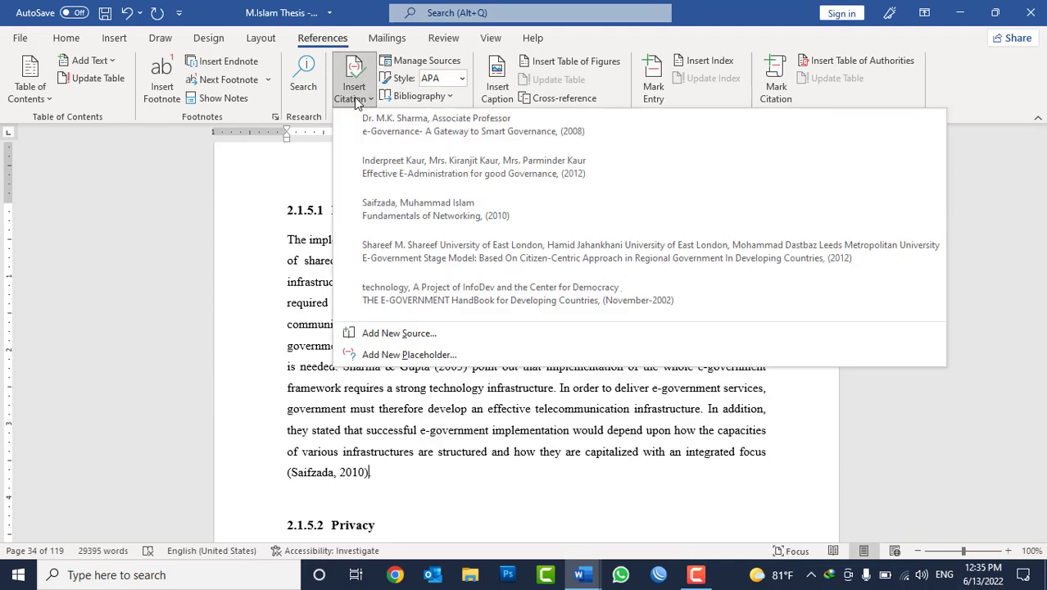
left_click(380, 472)
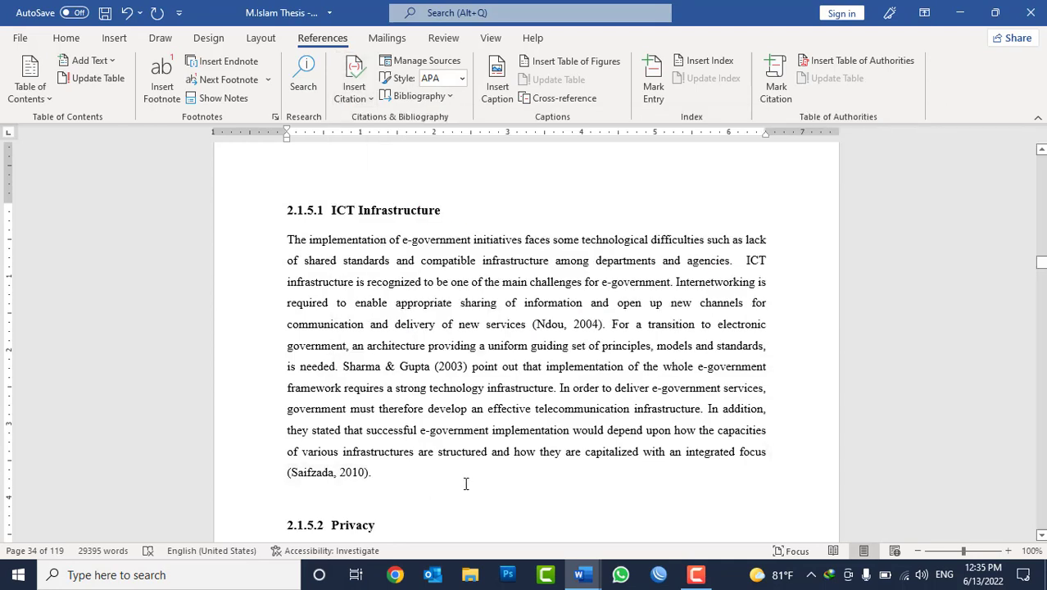
left_click_drag(397, 472, 309, 414)
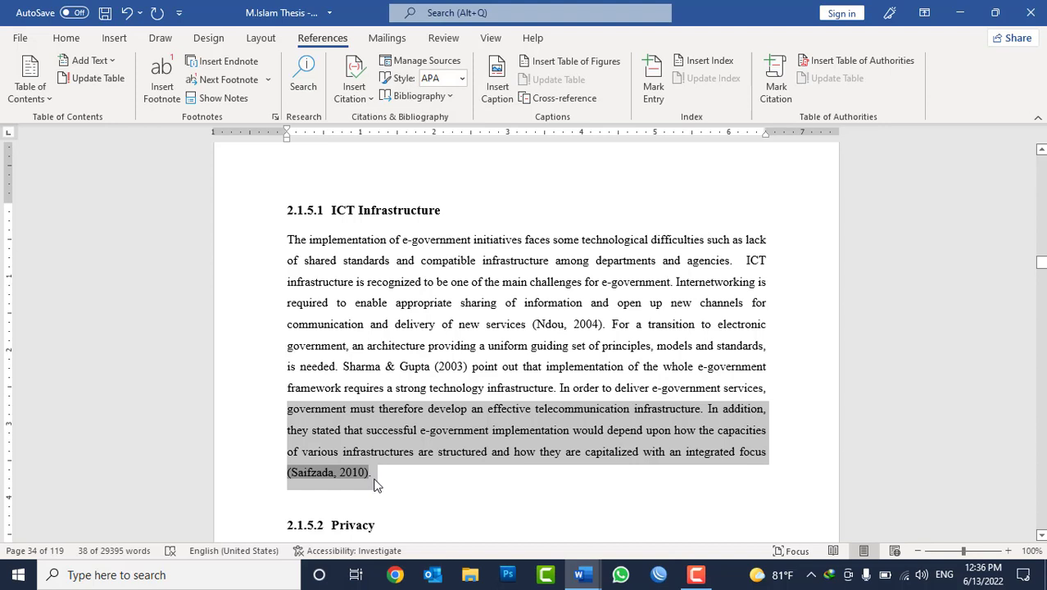
Step: Edit the 2010 citation to add page 10 in its Pages field
left_click(365, 475)
double_click(354, 474)
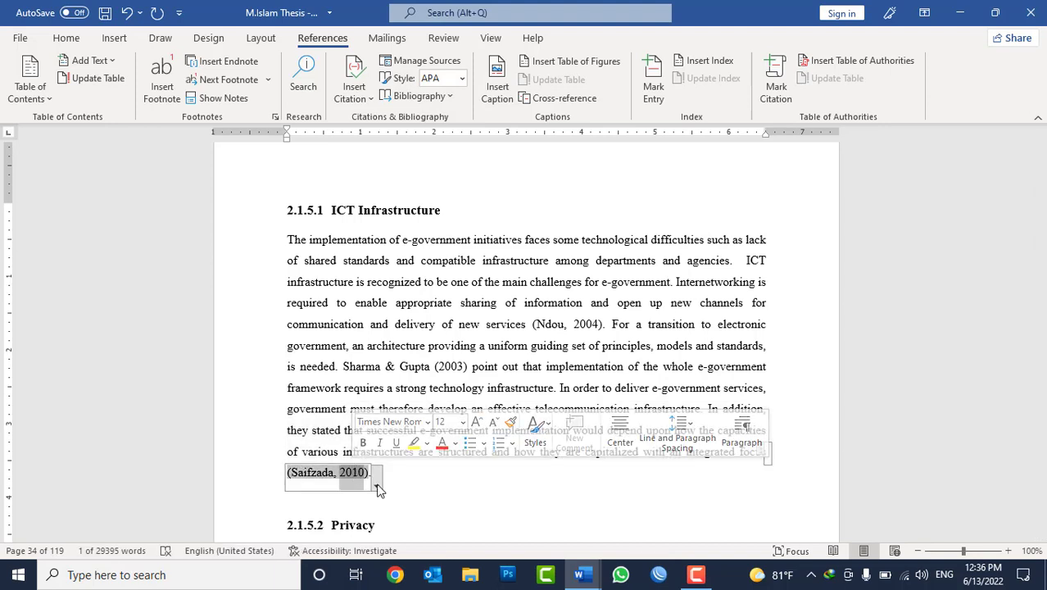
left_click(377, 486)
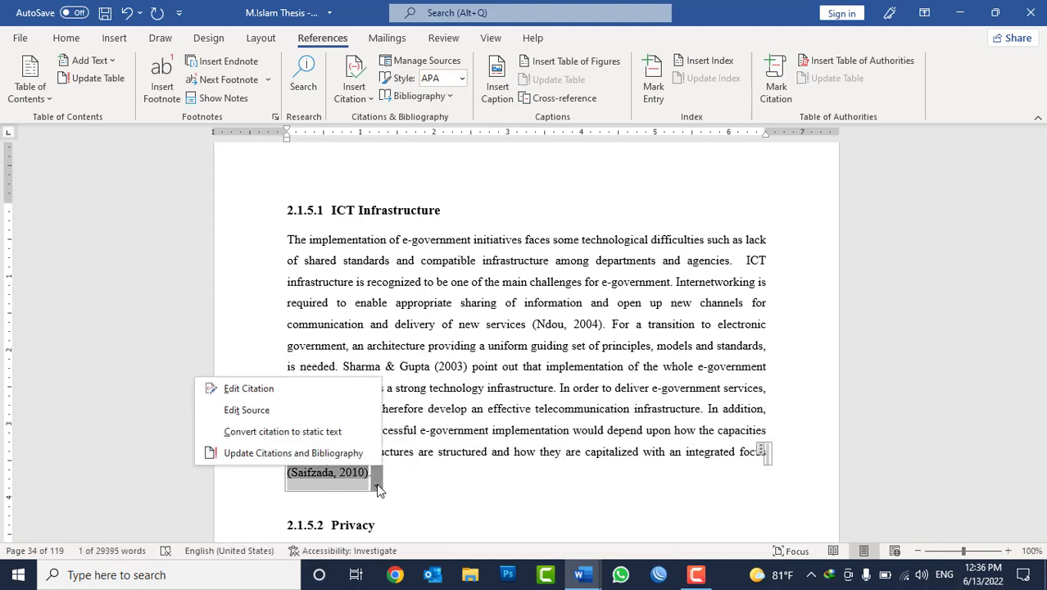
left_click(285, 390)
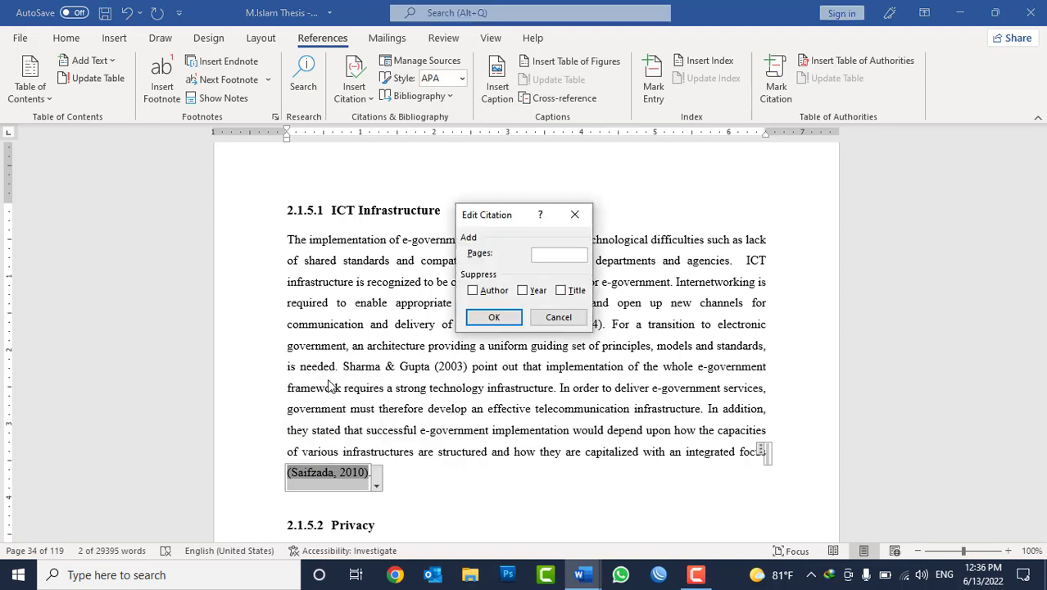
left_click_drag(494, 228, 546, 167)
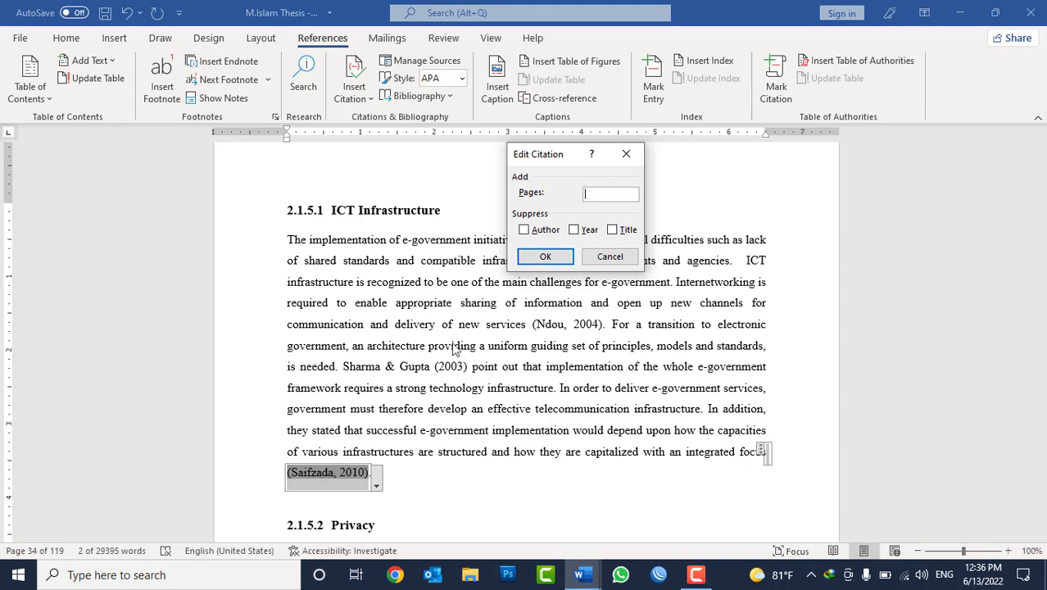
type("10")
left_click(544, 259)
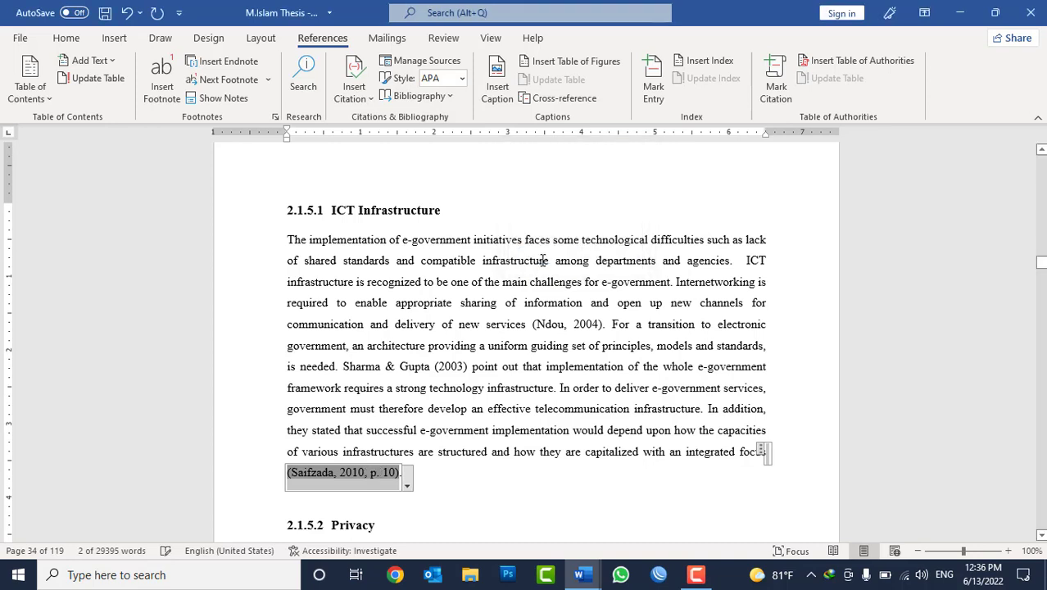
left_click(358, 430)
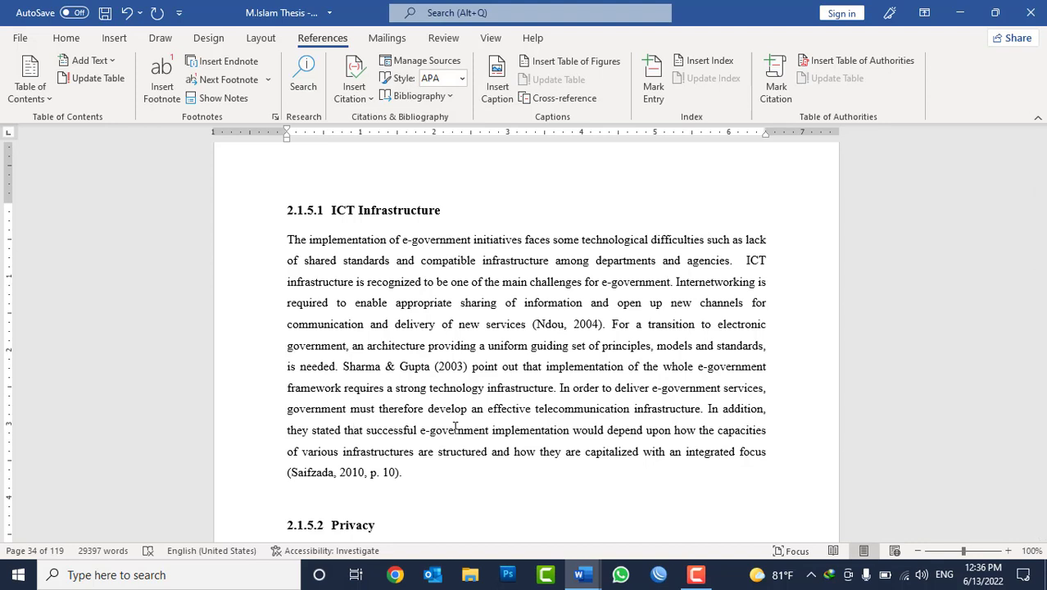
left_click(391, 471)
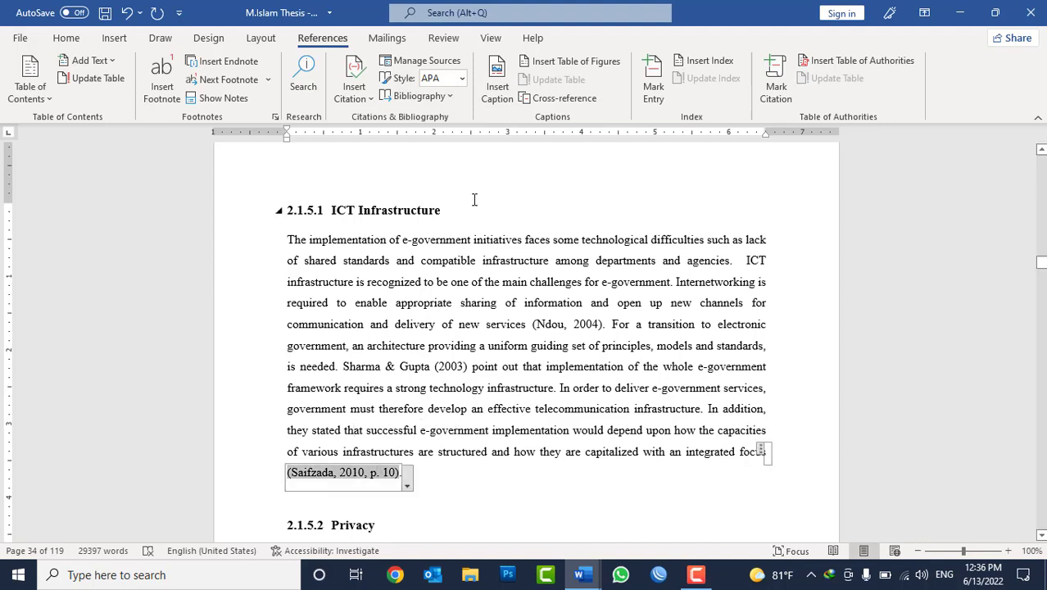
left_click(463, 77)
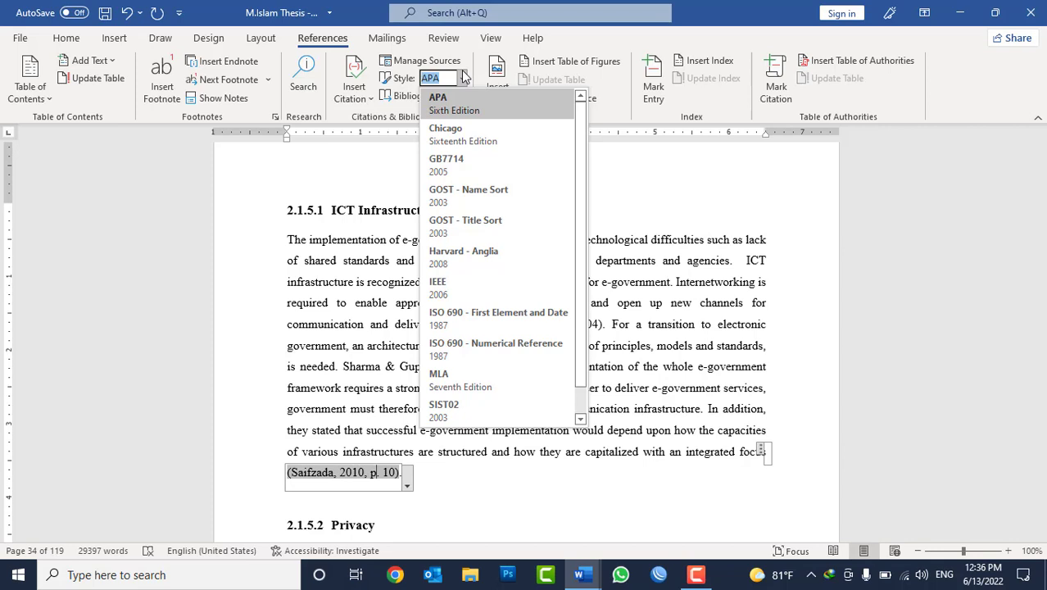
left_click(484, 106)
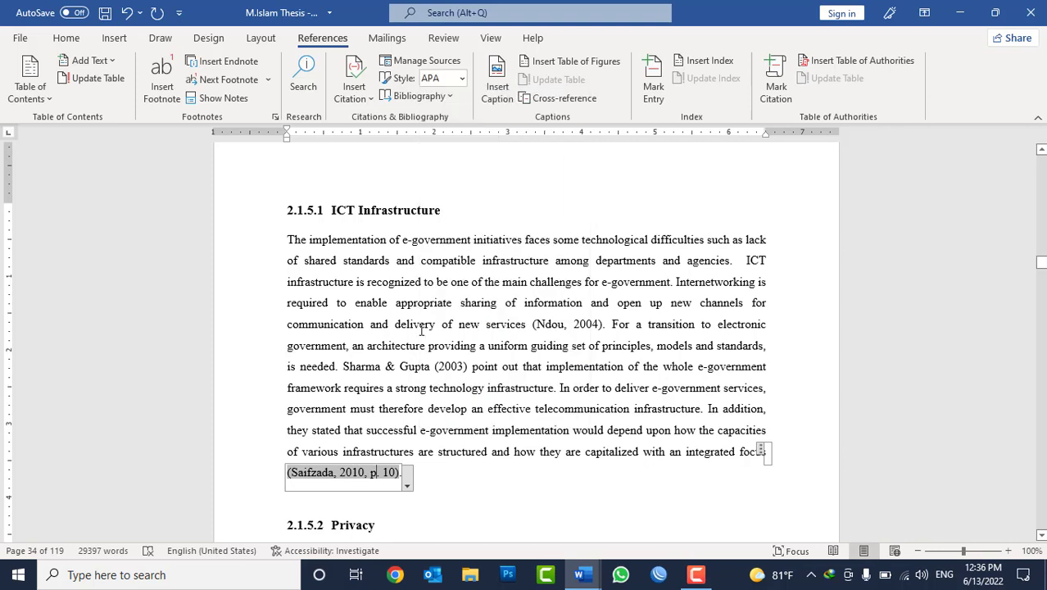
left_click(462, 78)
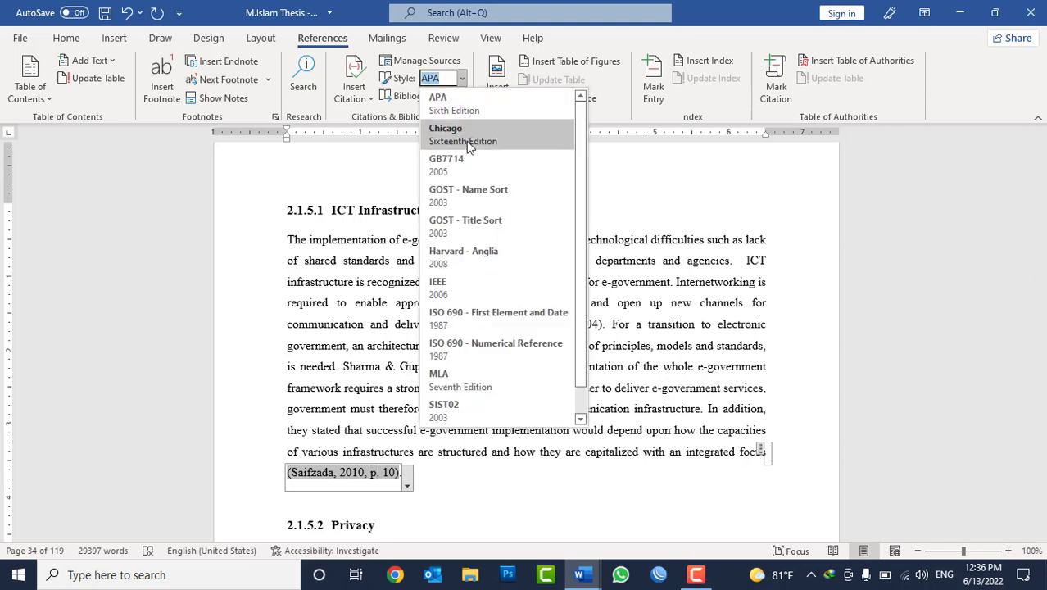
left_click(463, 135)
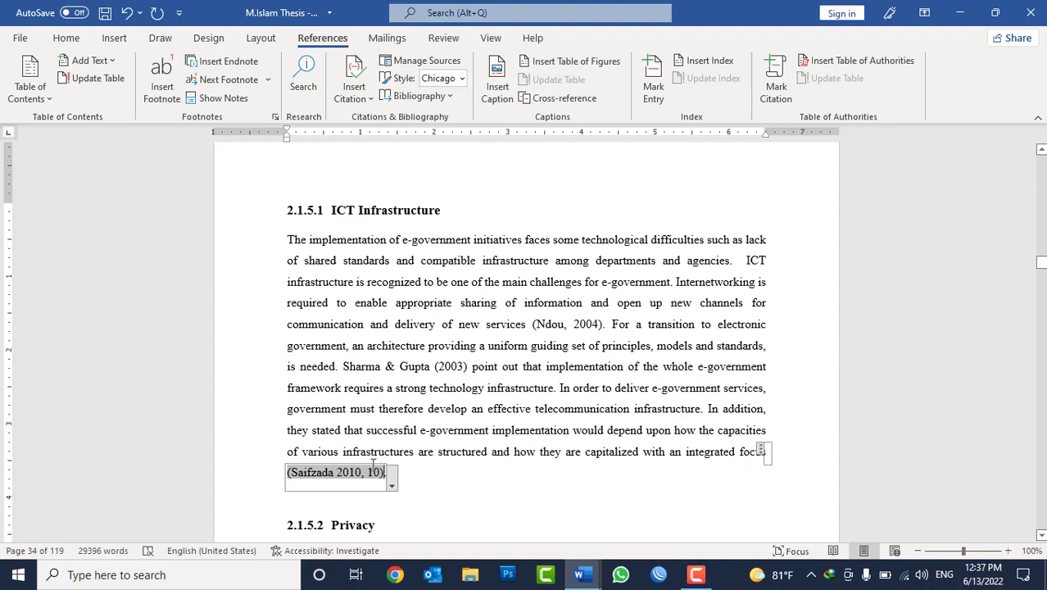
left_click(461, 80)
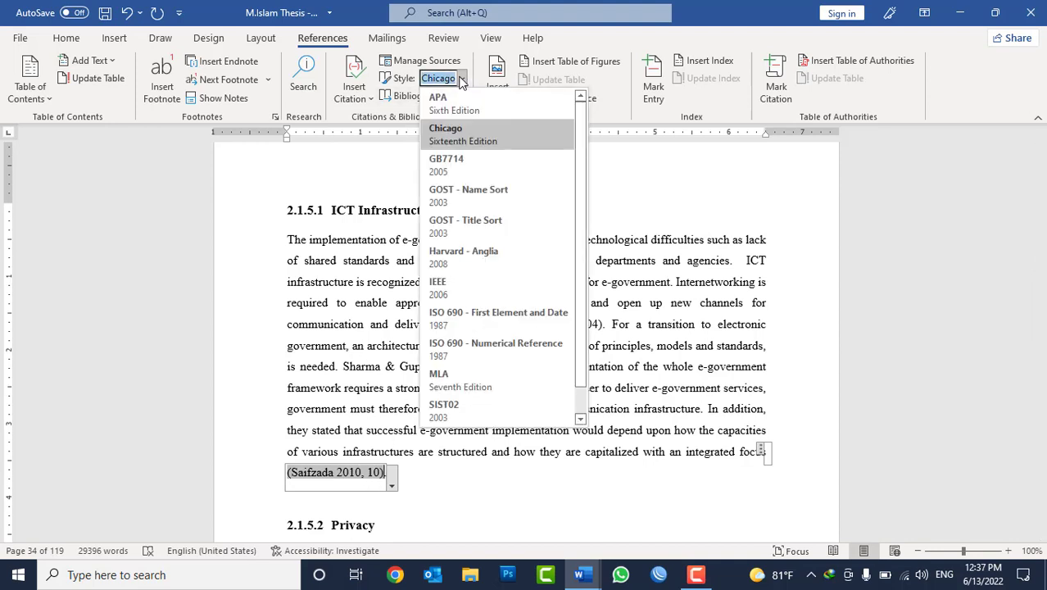
left_click(461, 104)
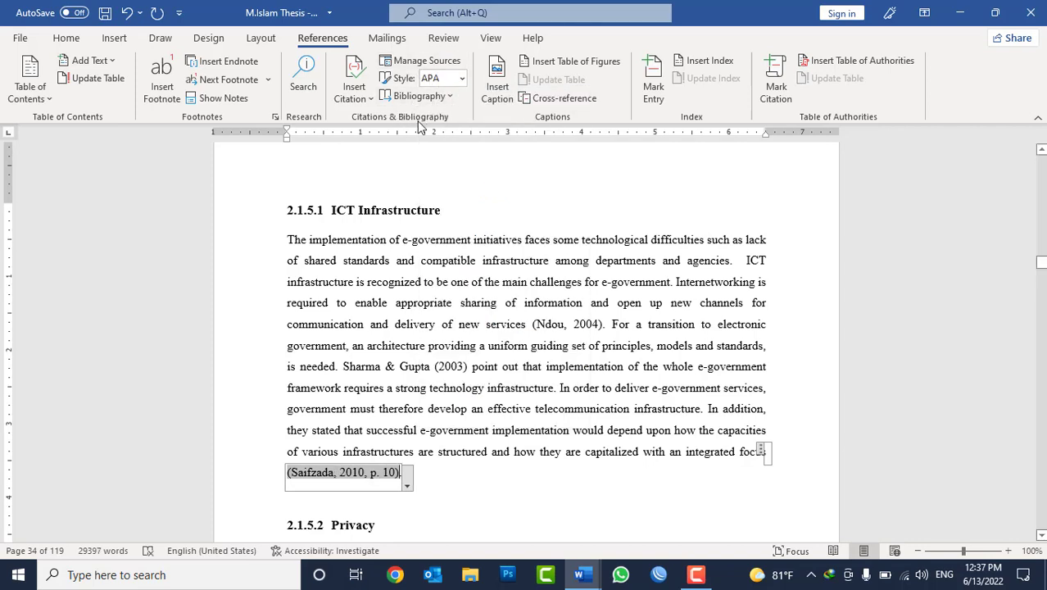
left_click(359, 92)
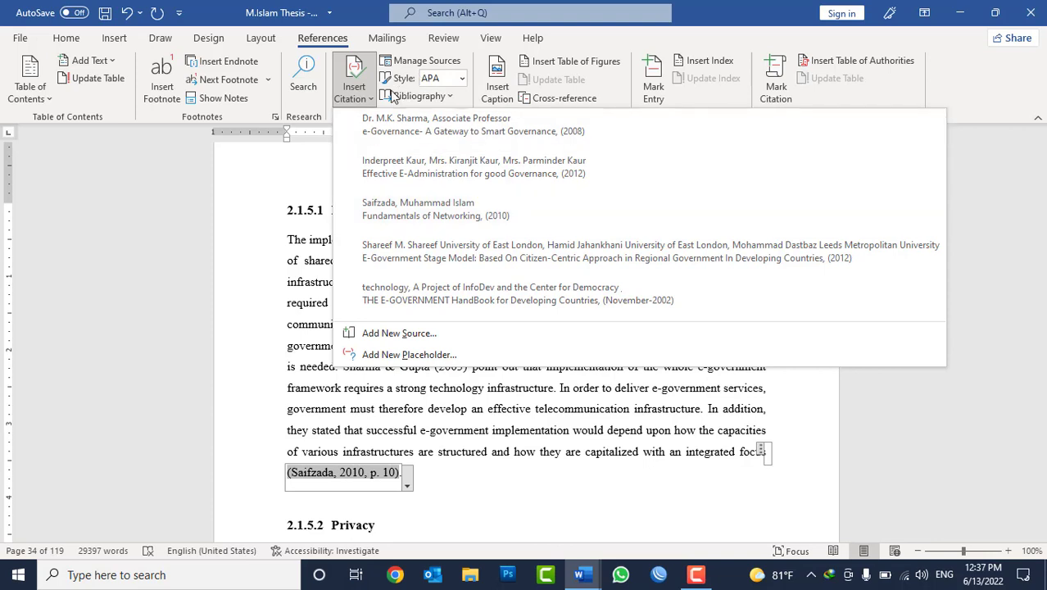
left_click(581, 412)
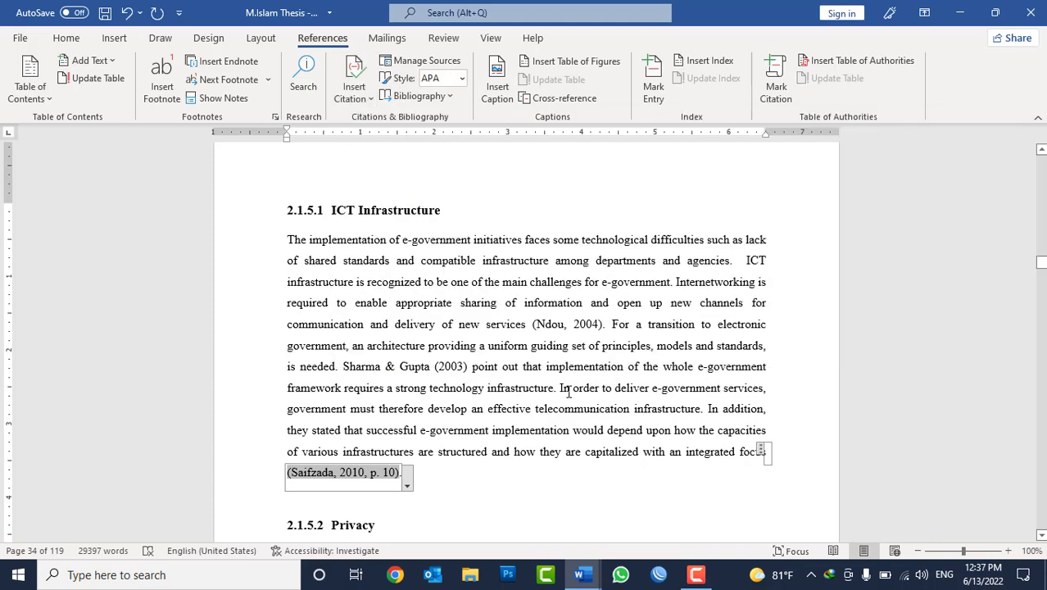
left_click(571, 390)
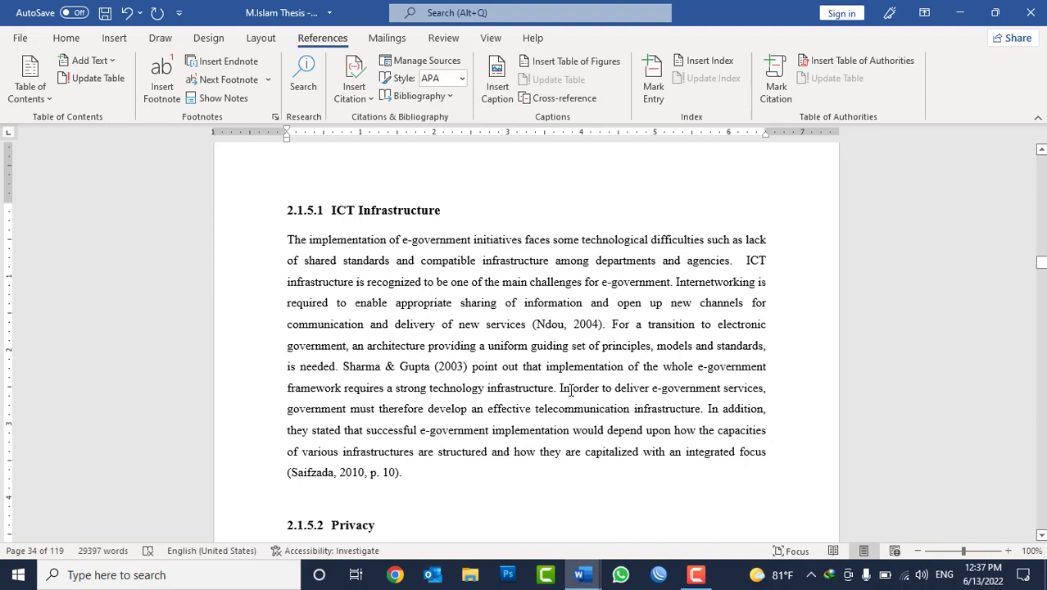